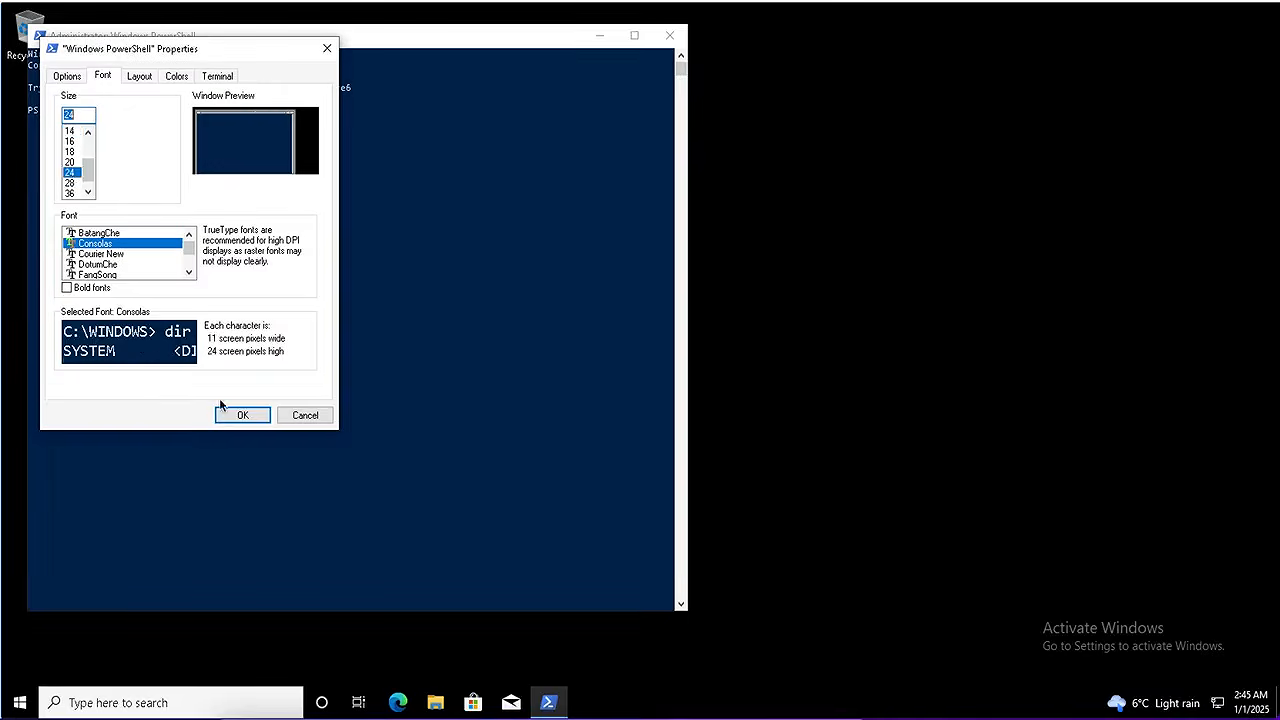
# Apply the size 24 Consolas font, switch to C:\ and run Install-Script -Name Get-WindowsAutoPilotInfo
pyautogui.click(236, 416)
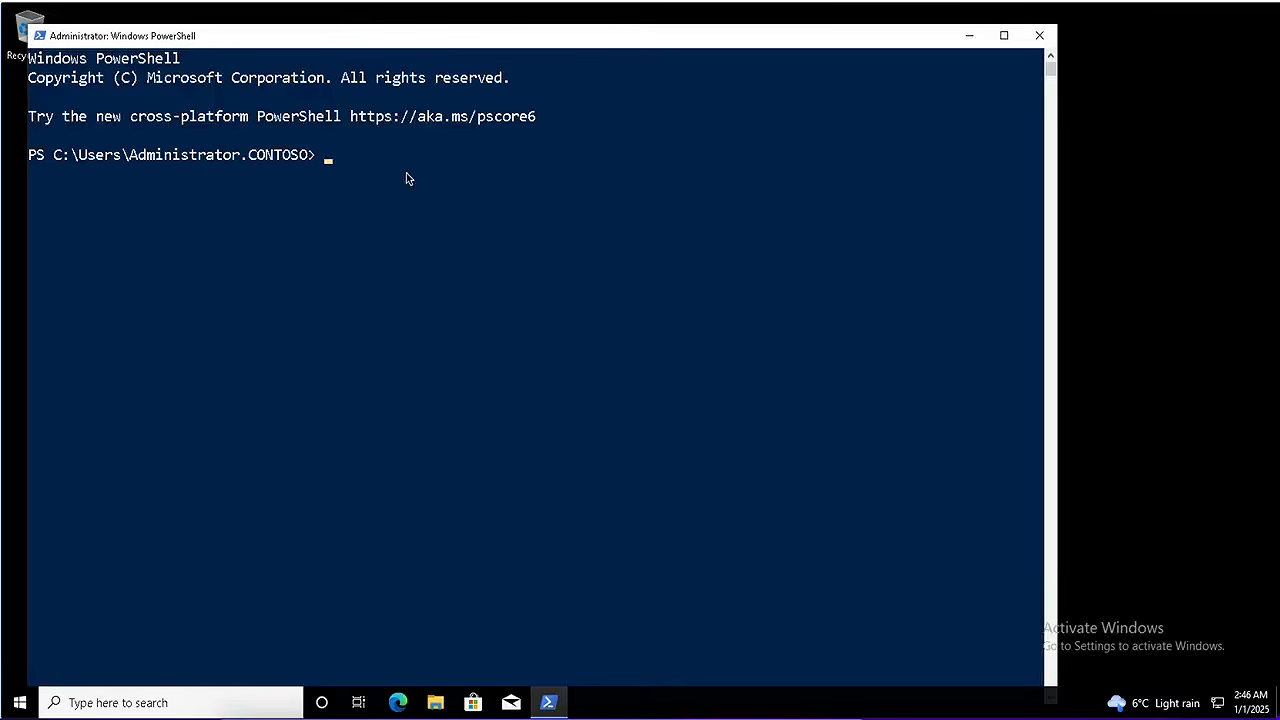
pyautogui.click(366, 238)
pyautogui.write('cd\\')
pyautogui.press('Return')
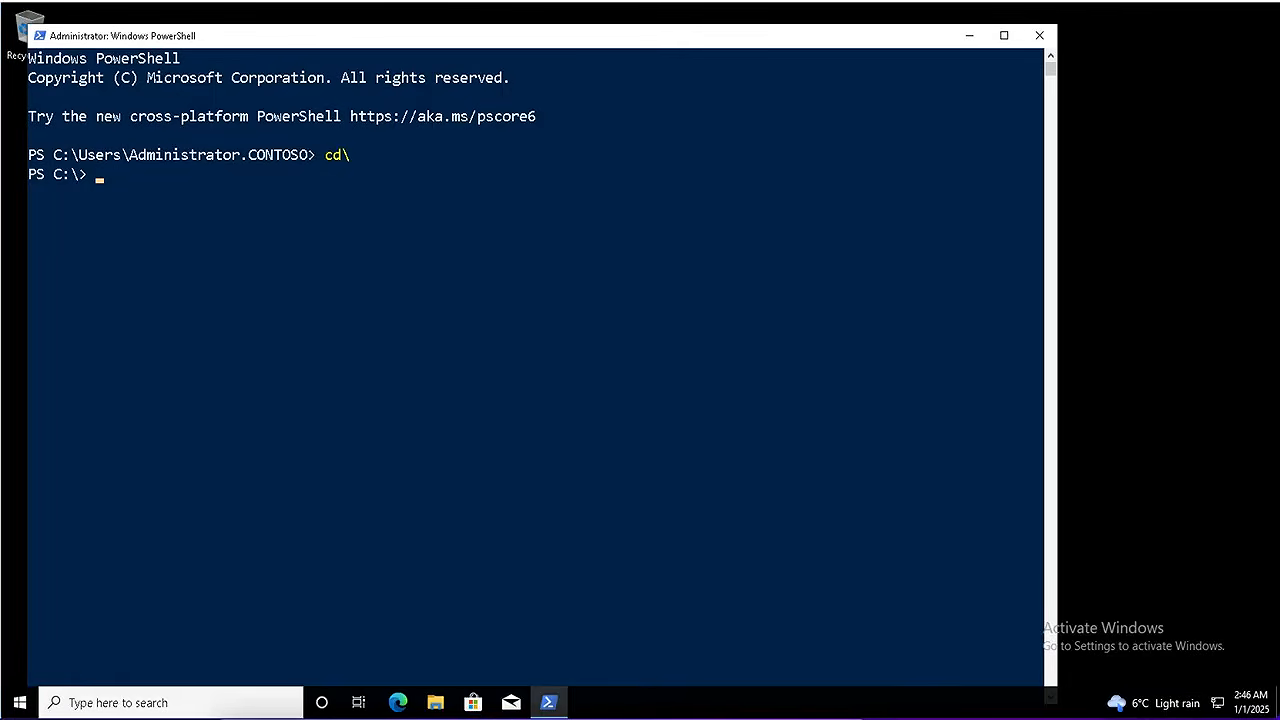
pyautogui.write('Install-Script -Name Get')
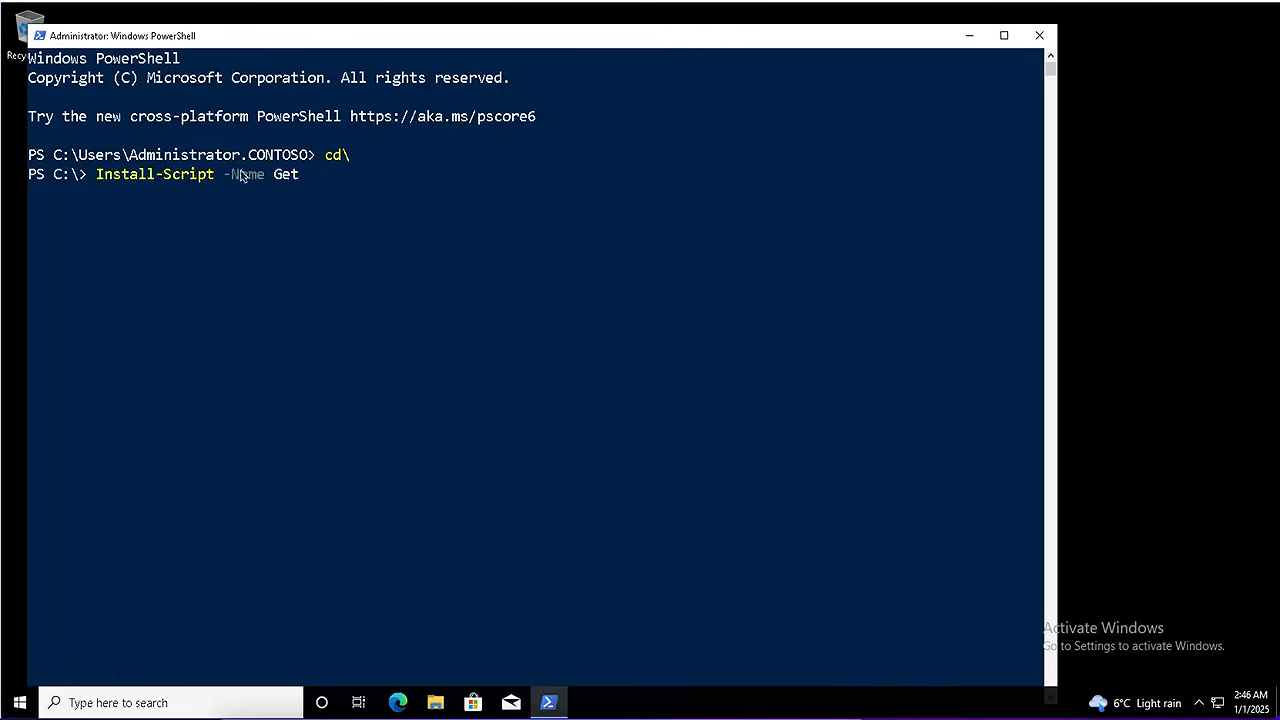
pyautogui.write('-WindowsAutoPilotInfo')
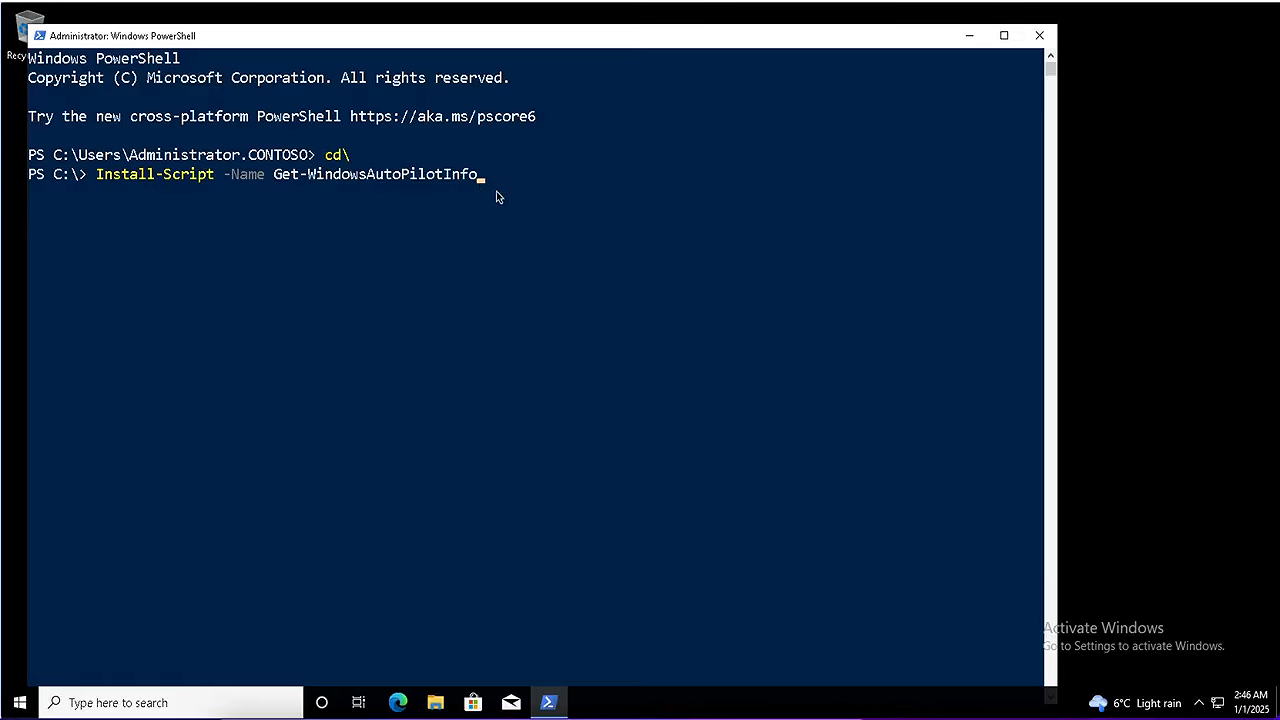
pyautogui.press('Return')
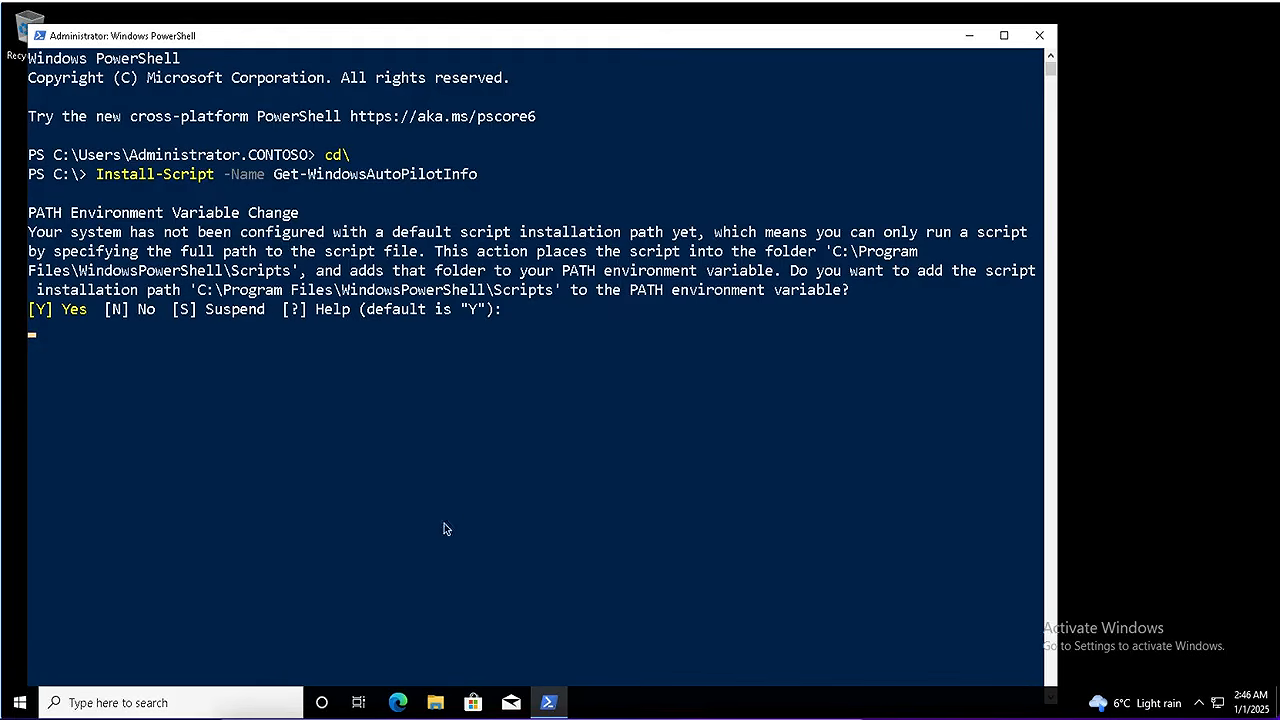
# Approve the NuGet provider install with Y and trust the PSGallery repository with A
pyautogui.click(553, 703)
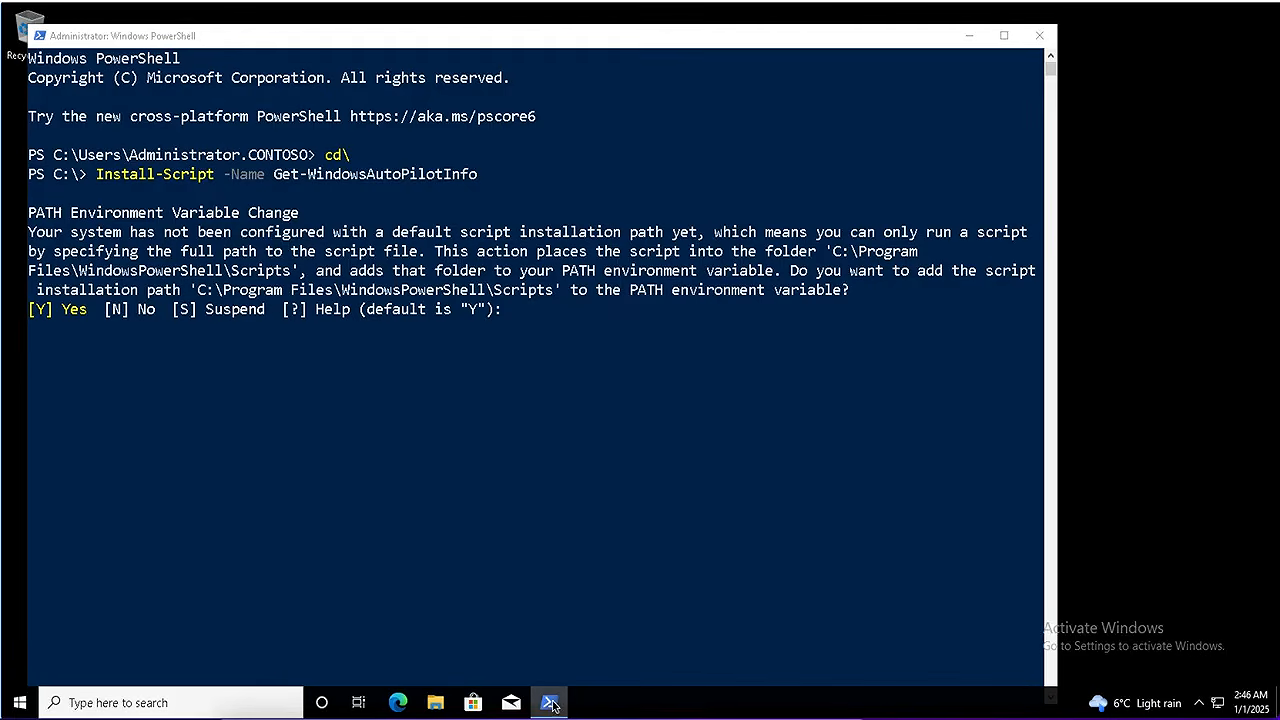
pyautogui.moveTo(553, 686); pyautogui.dragTo(548, 598)
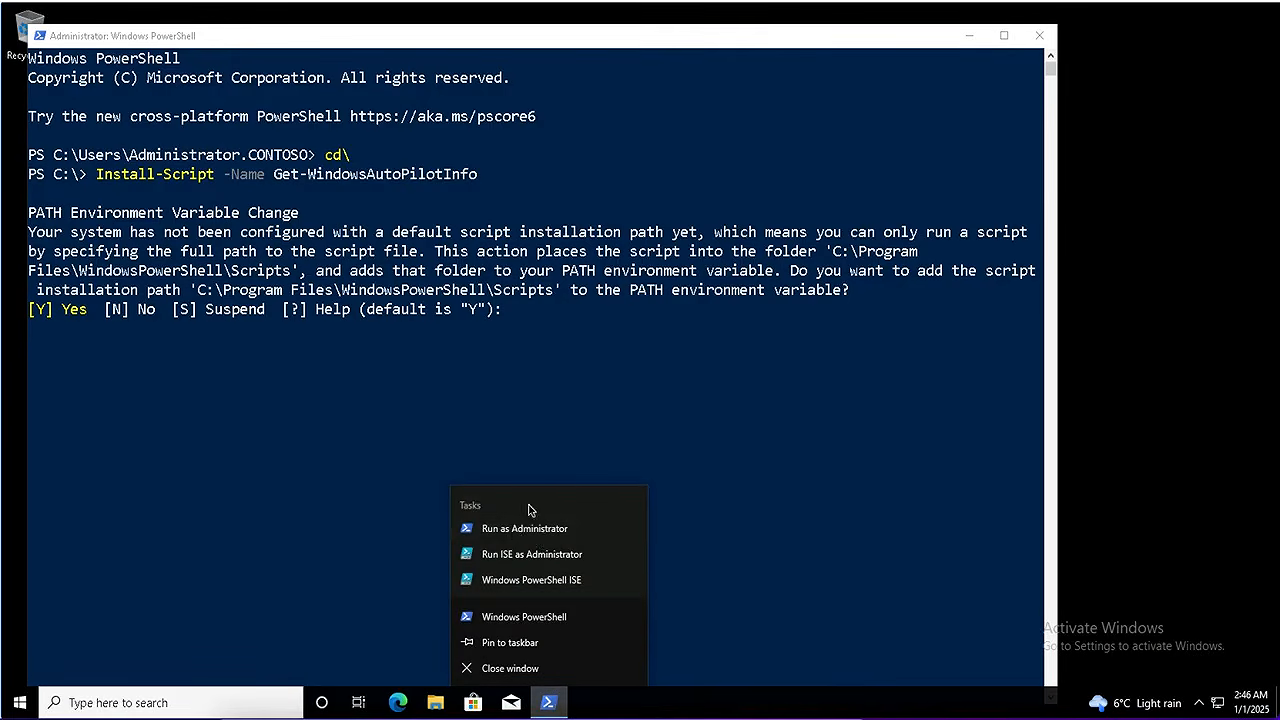
pyautogui.click(414, 550)
pyautogui.write('y')
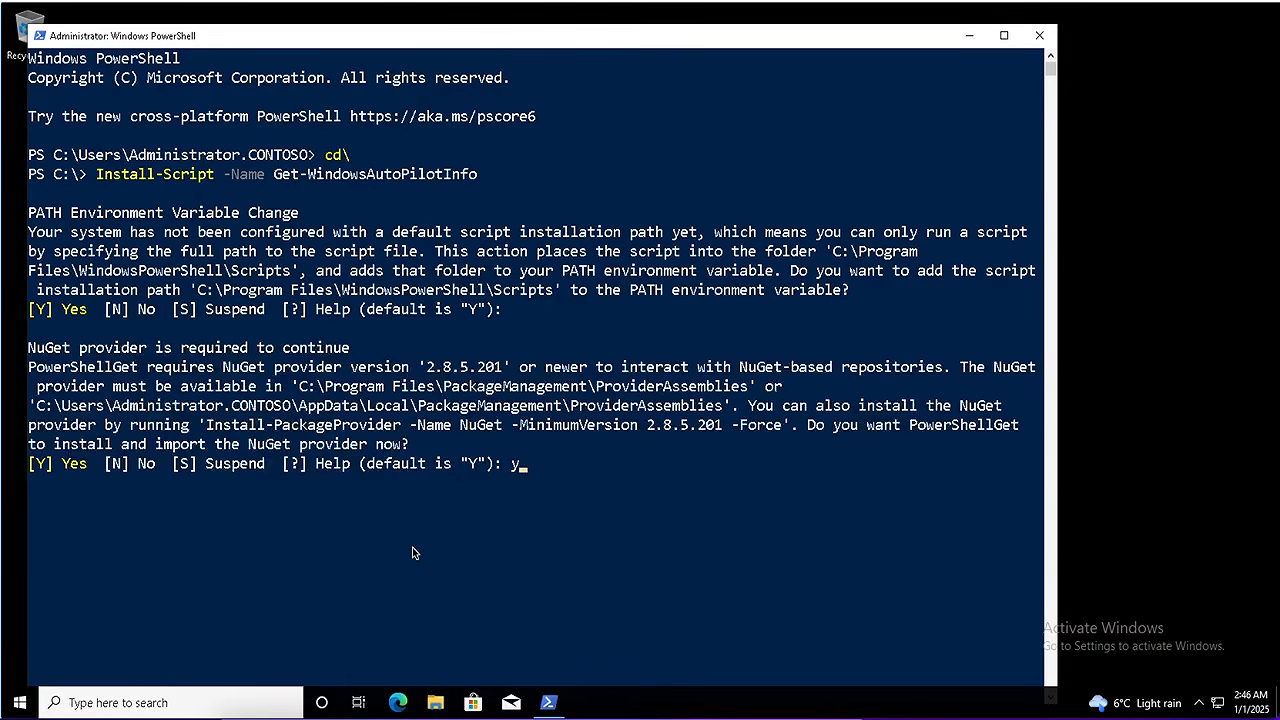
pyautogui.press('Return')
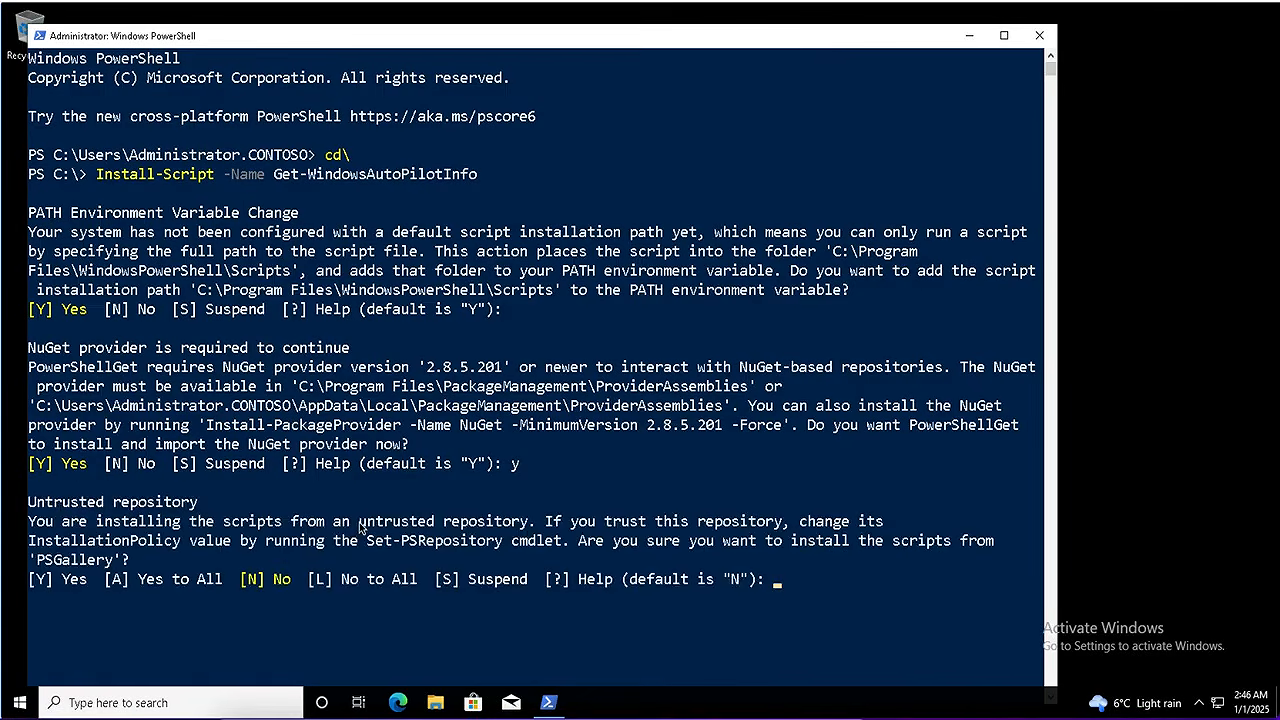
pyautogui.write('a')
pyautogui.press('Return')
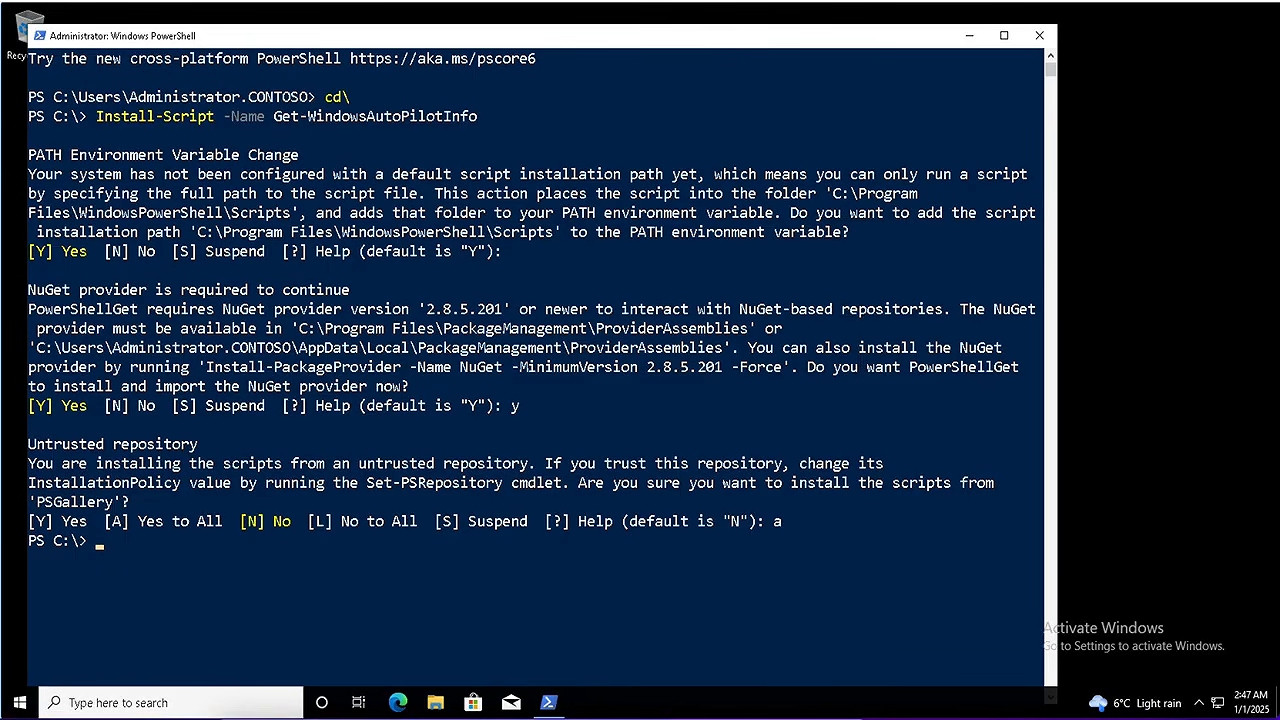
# Change the PowerShell execution policy to RemoteSigned, confirming with A
pyautogui.write('Set-ExecutionPolicy RemoteSigned')
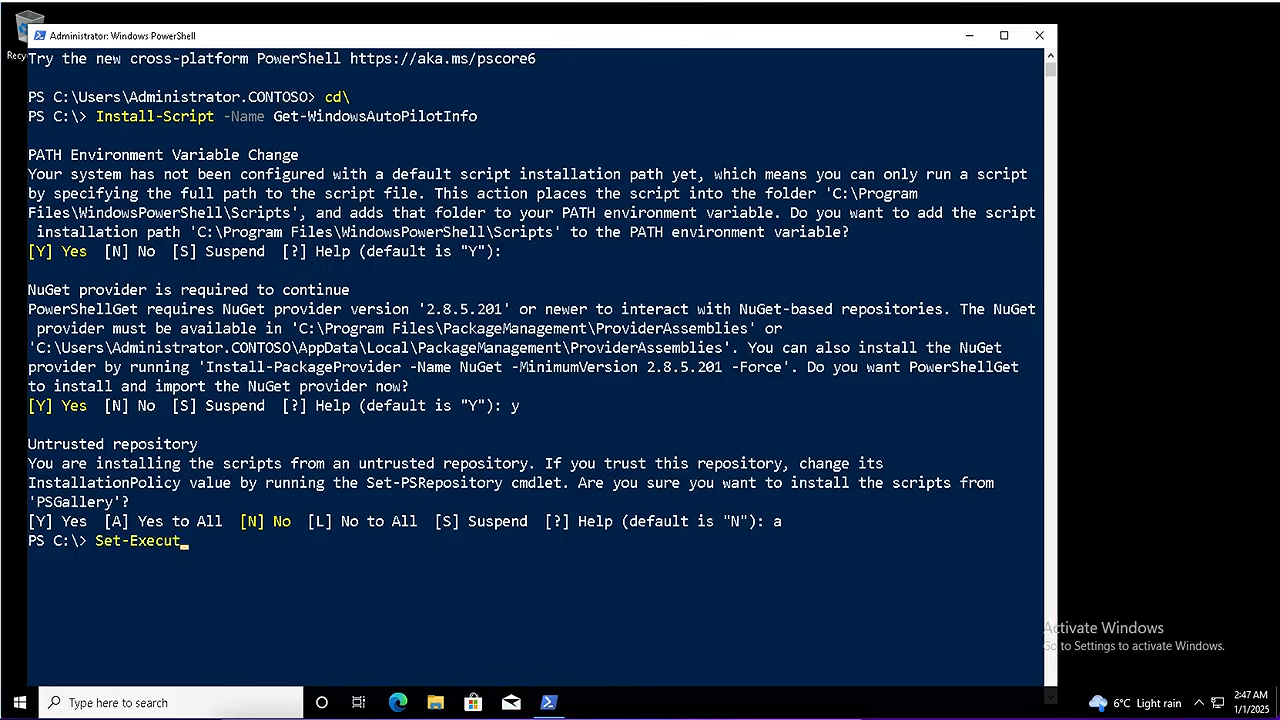
pyautogui.click(329, 588)
pyautogui.press('Escape')
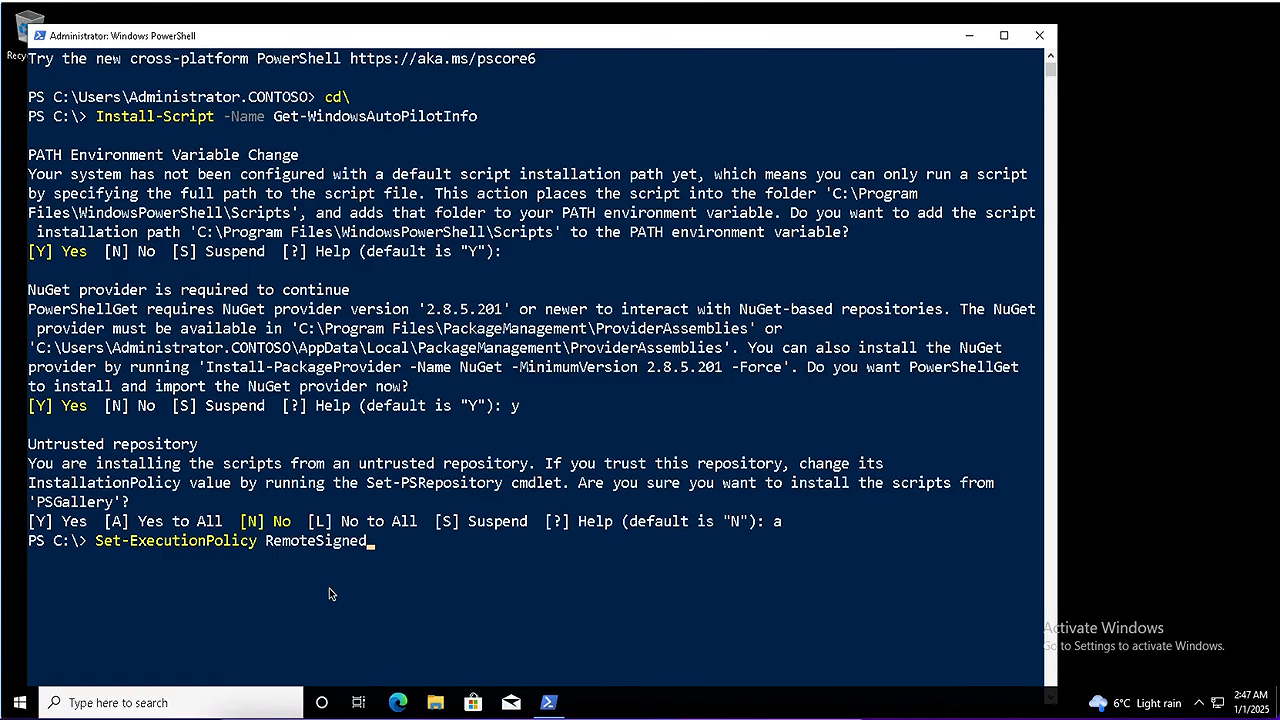
pyautogui.press('Return')
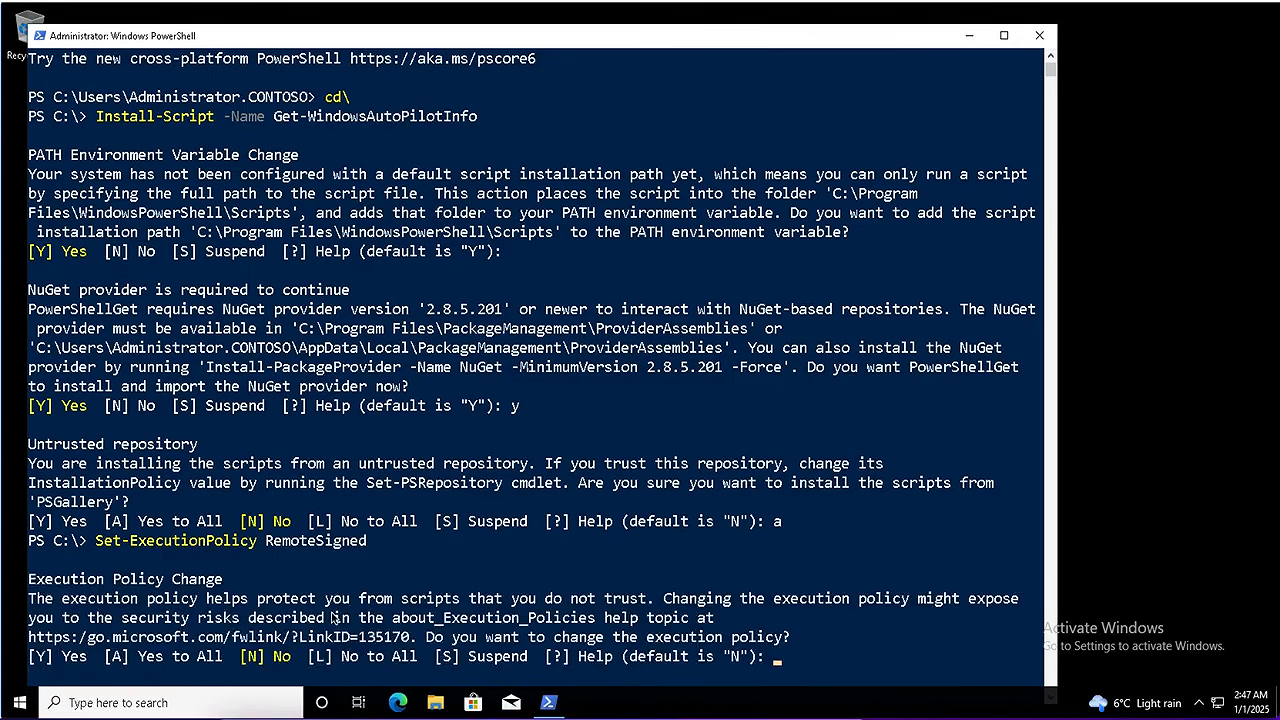
pyautogui.write('a')
pyautogui.press('Return')
# Run Get-WindowsAutoPilotInfo.ps1 -OutputFile C:\Computer.csv to export the device's hardware details
pyautogui.scroll(-4, 270, 541)
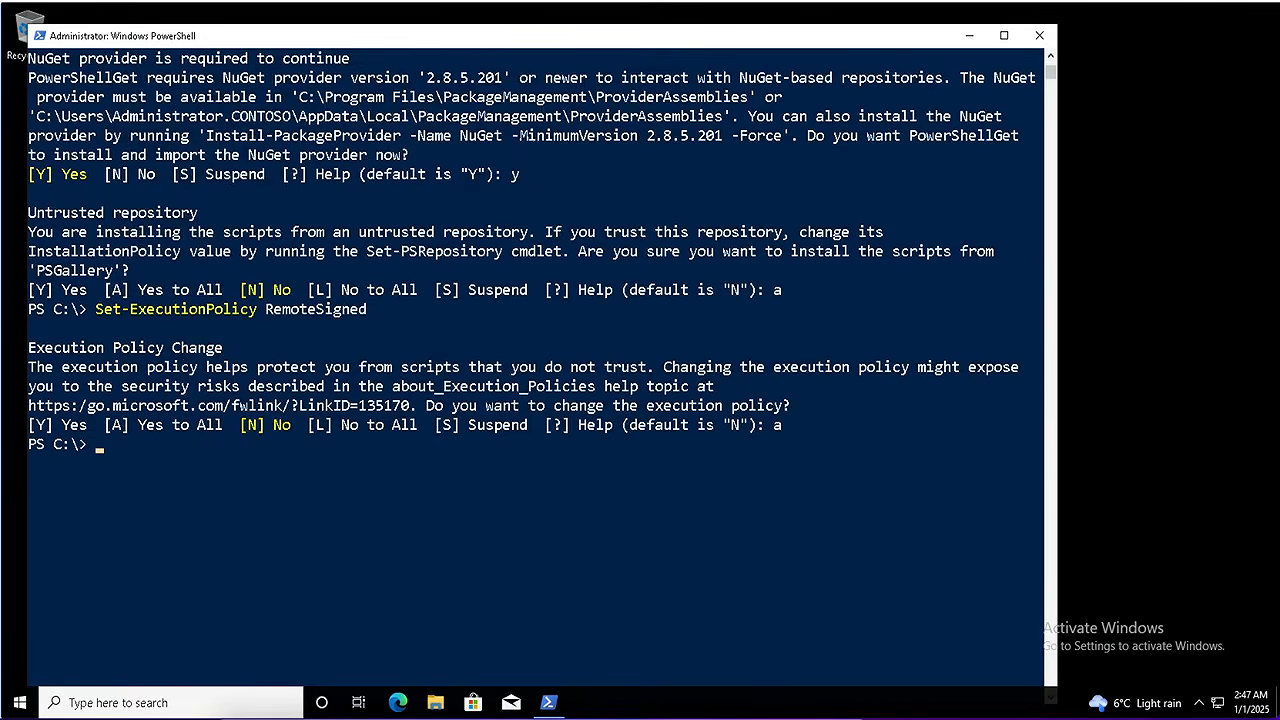
pyautogui.write('Get-WindowsAutoPilotInfo.ps1 -OutputFile C:\\Computer.csv')
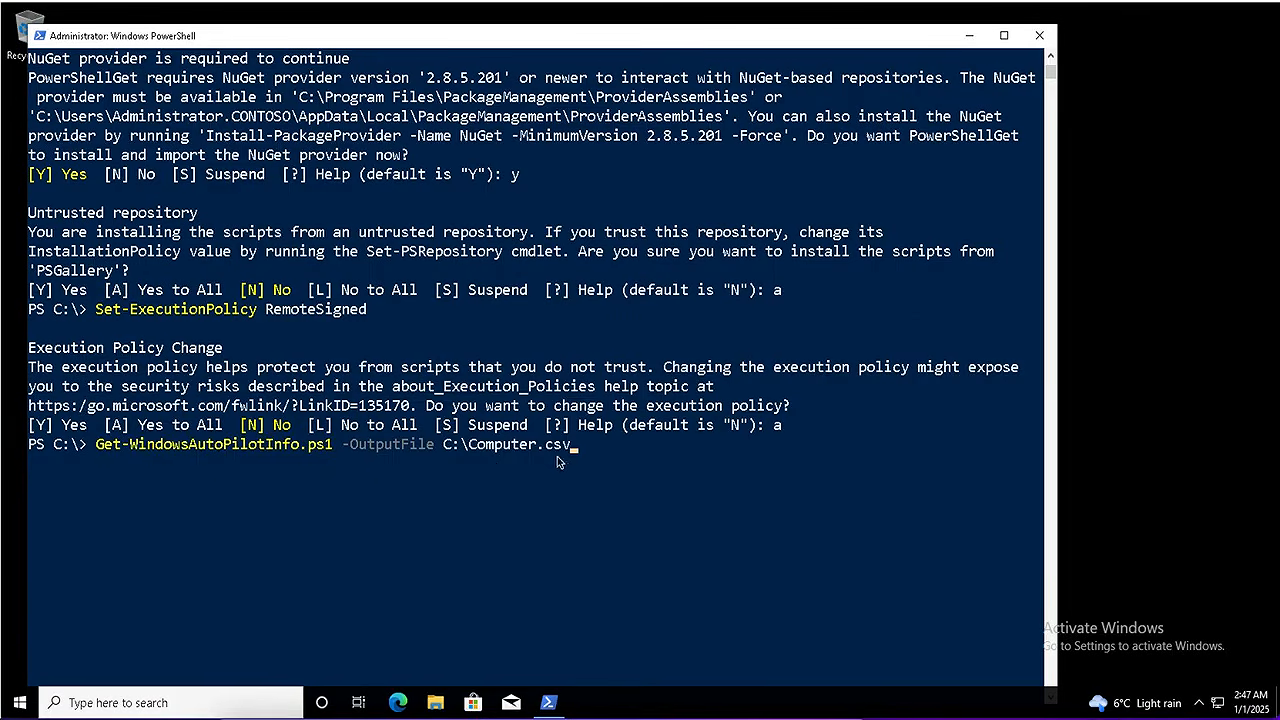
pyautogui.press('Return')
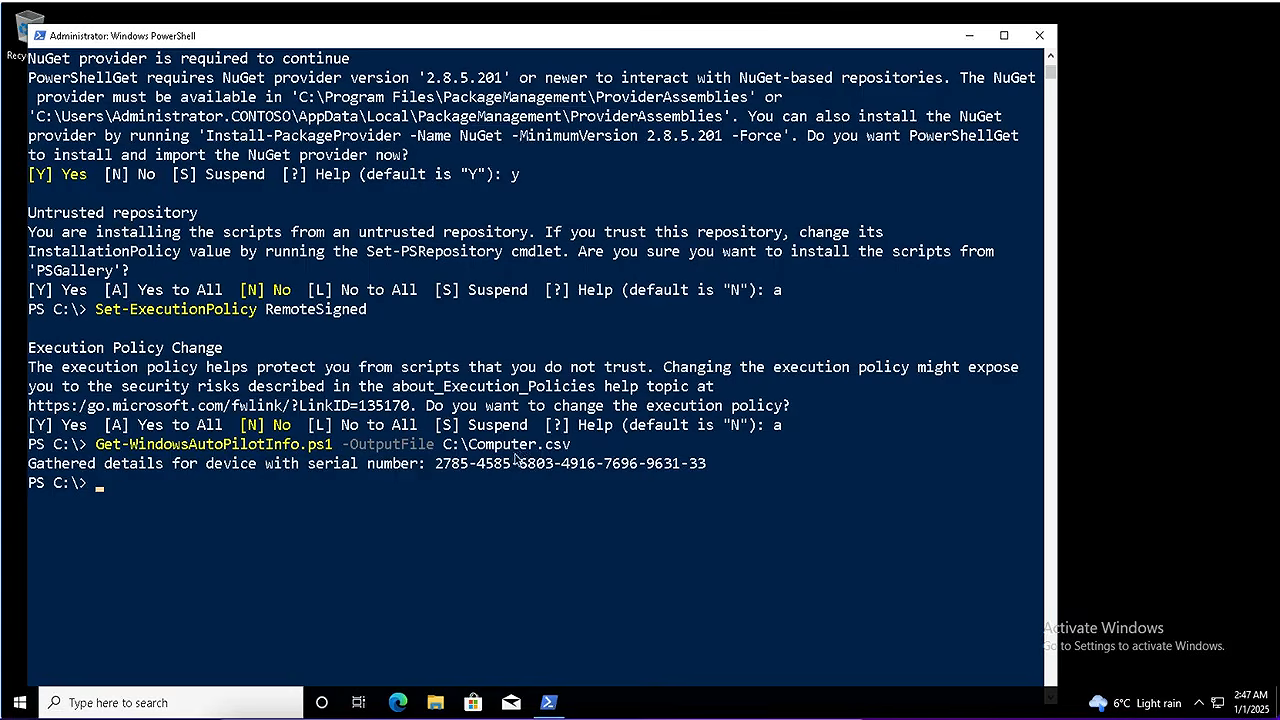
pyautogui.click(235, 520)
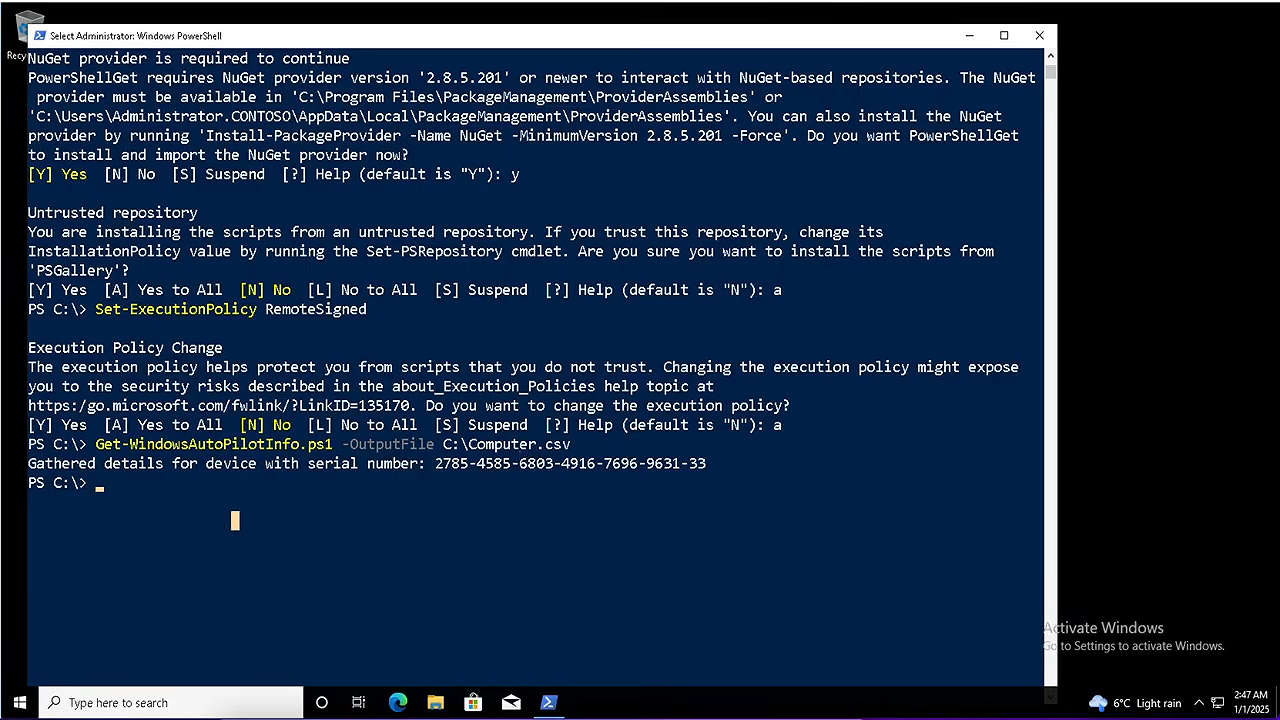
# Print C:\Computer.csv with type and scroll through its serial number, product ID and hardware hash
pyautogui.write('type C:\\Computer.csv')
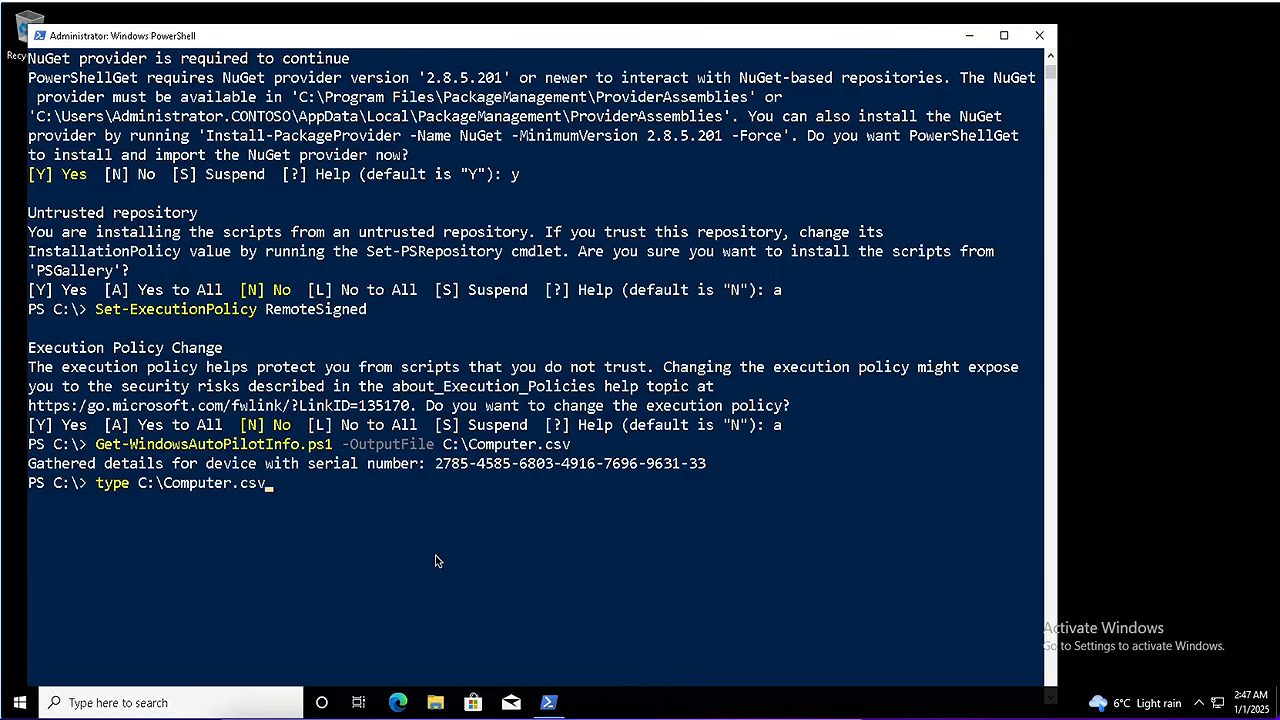
pyautogui.press('Return')
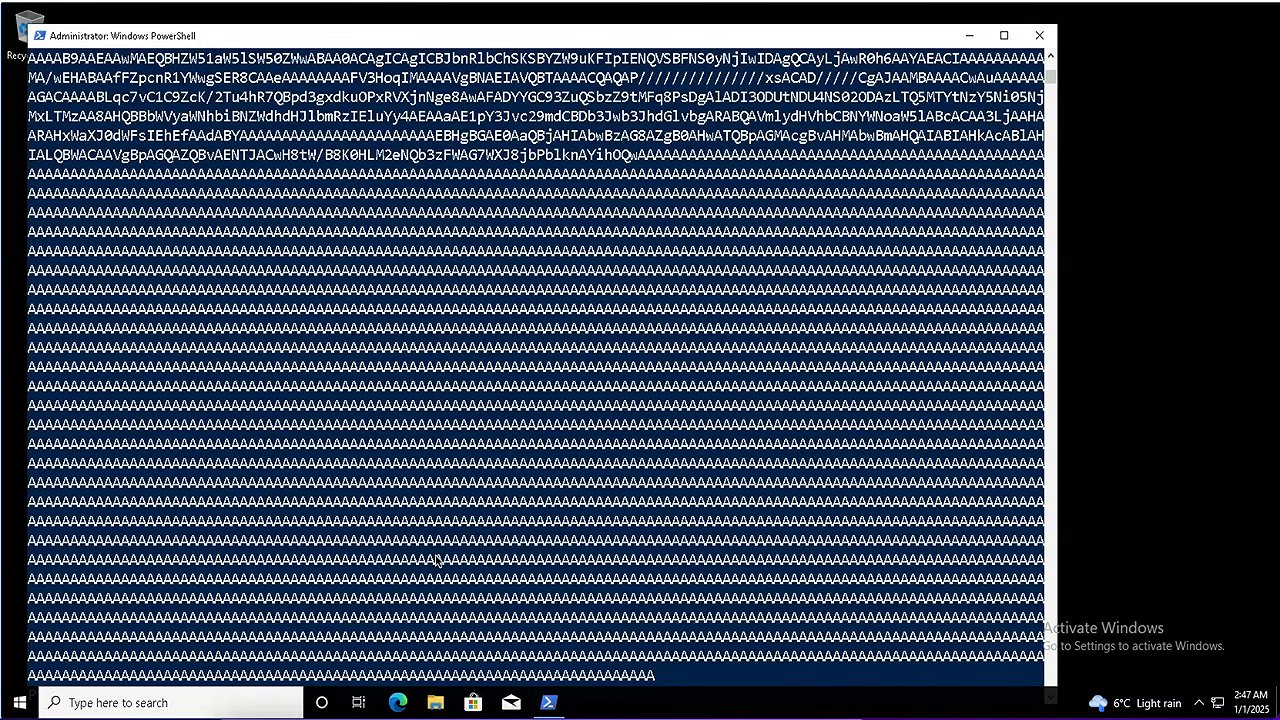
pyautogui.scroll(9, 378, 440)
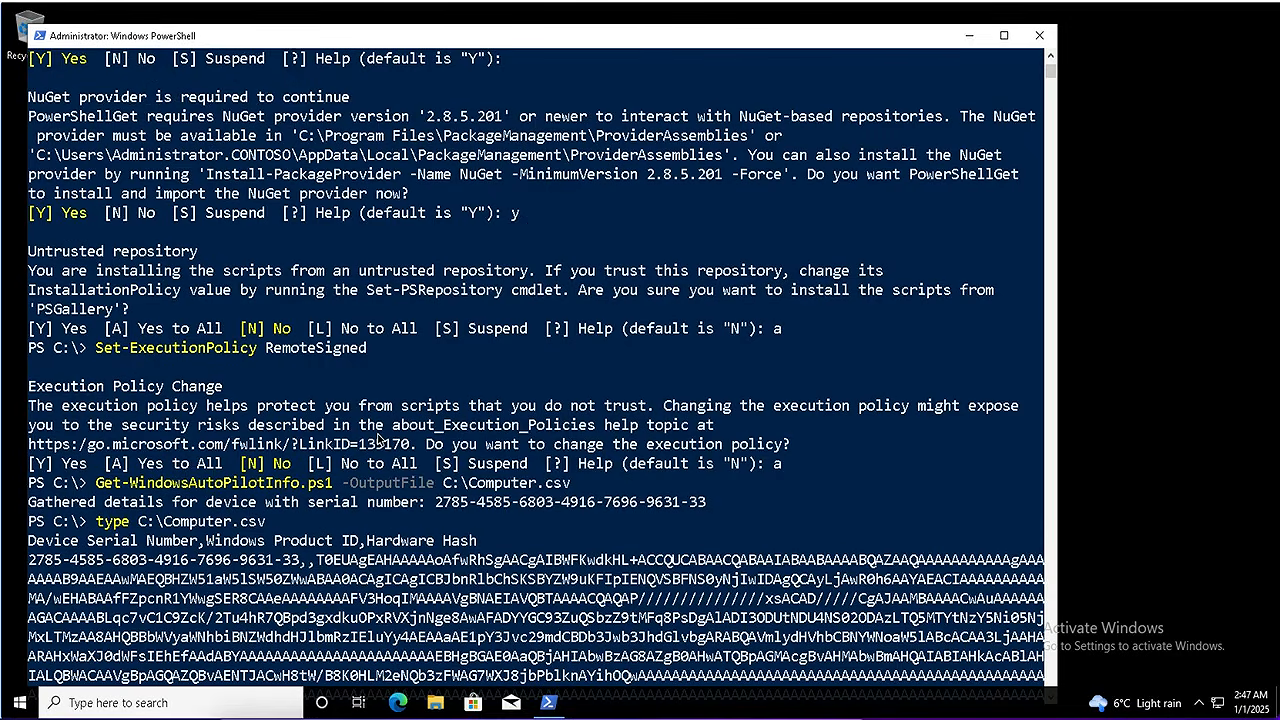
pyautogui.scroll(-1, 287, 567)
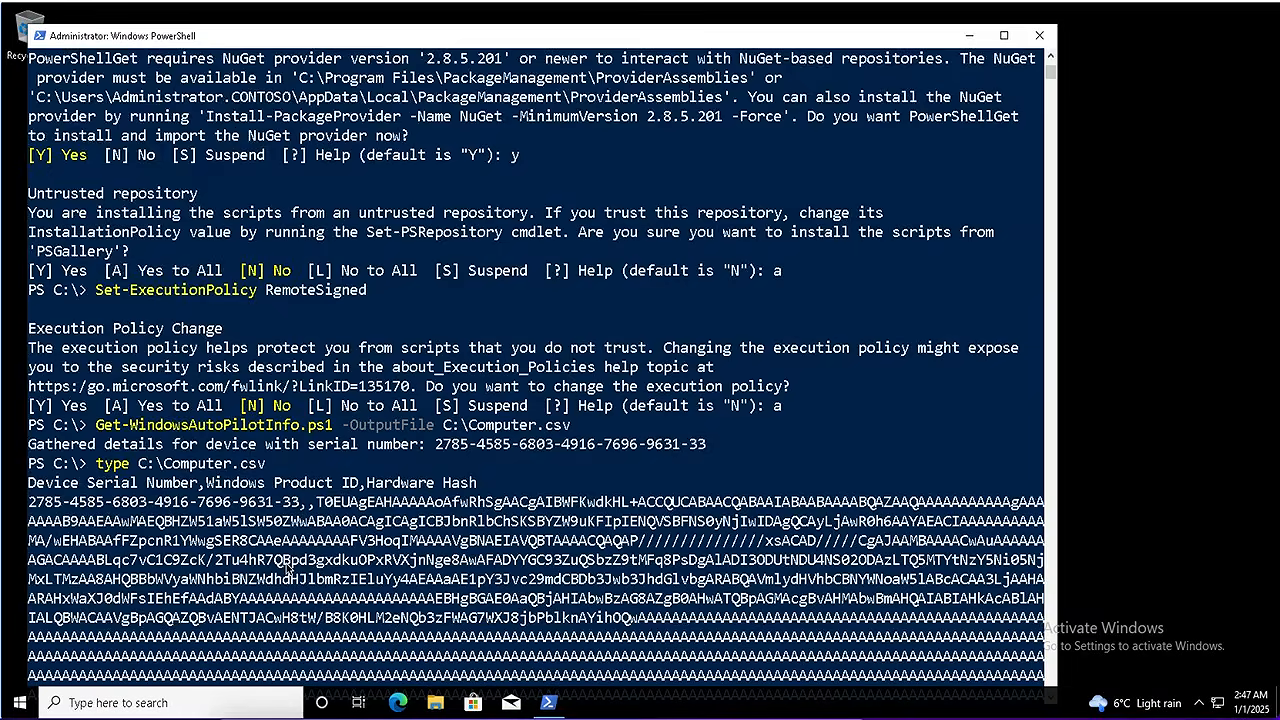
pyautogui.scroll(-8, 287, 567)
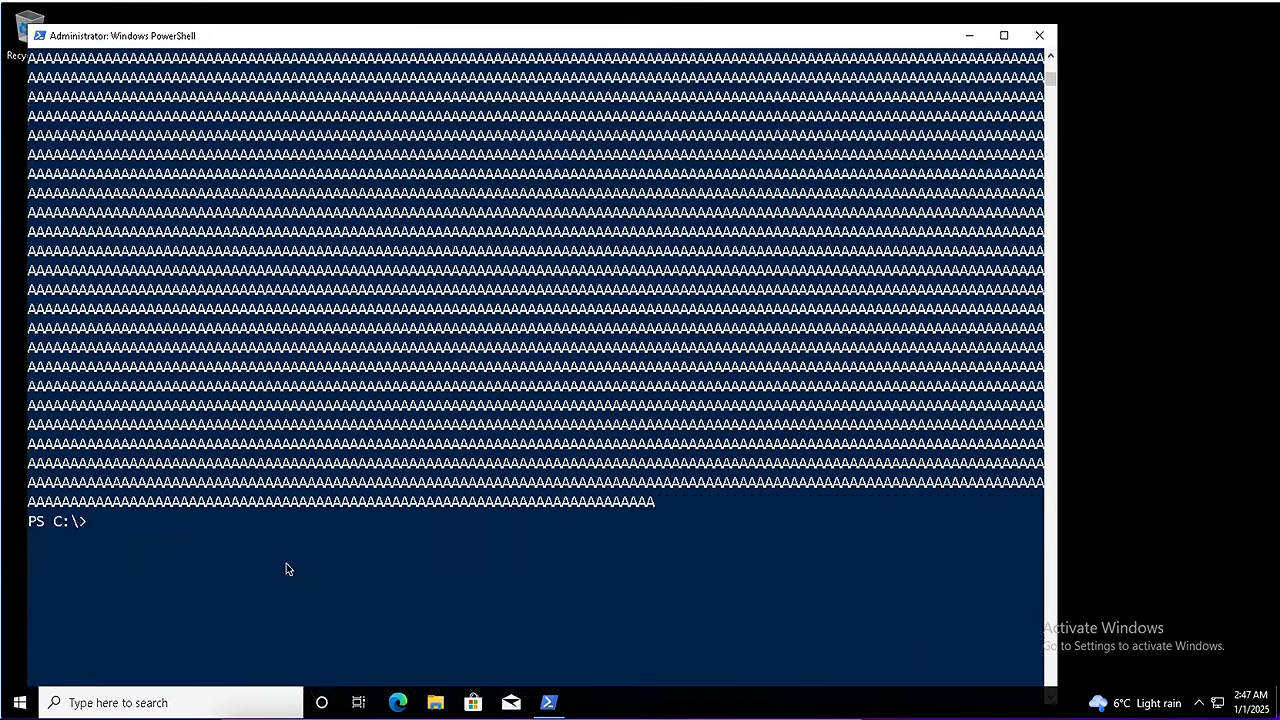
pyautogui.scroll(-3, 286, 568)
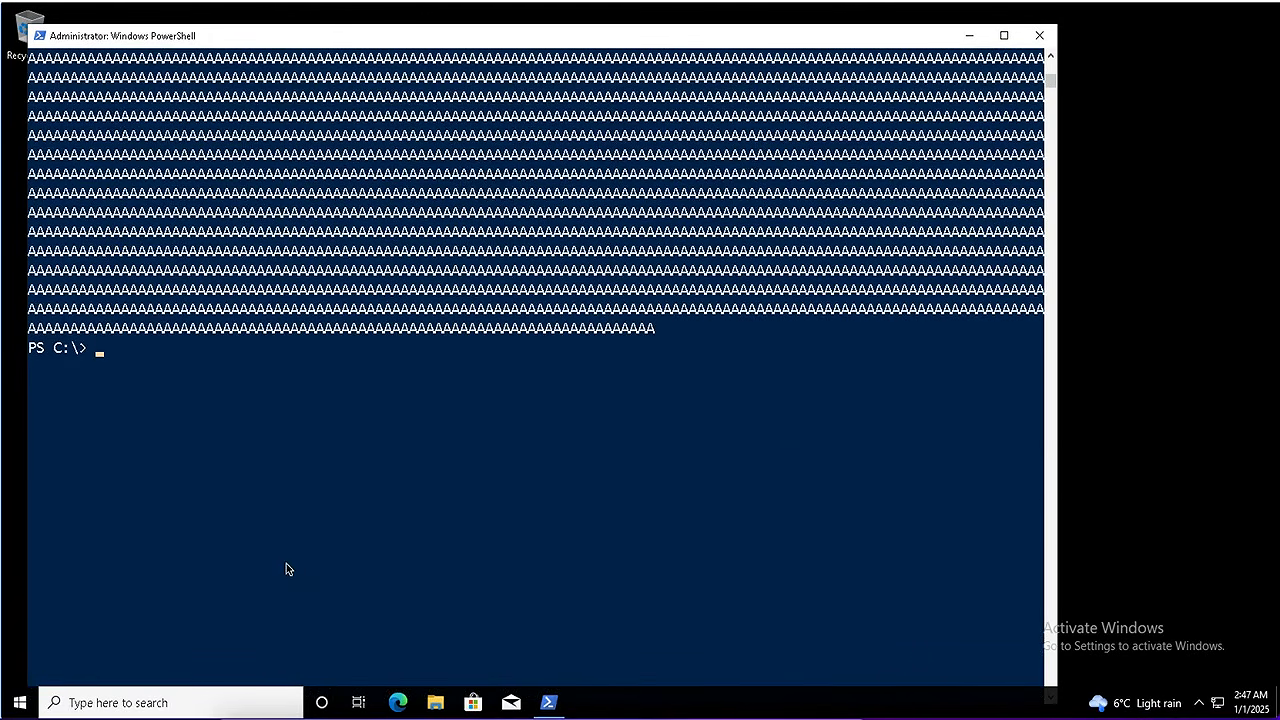
# Check C:\Computer.csv's serial number and hardware hash in Notepad, close it, and launch Edge
pyautogui.write('notepad c:\\com')
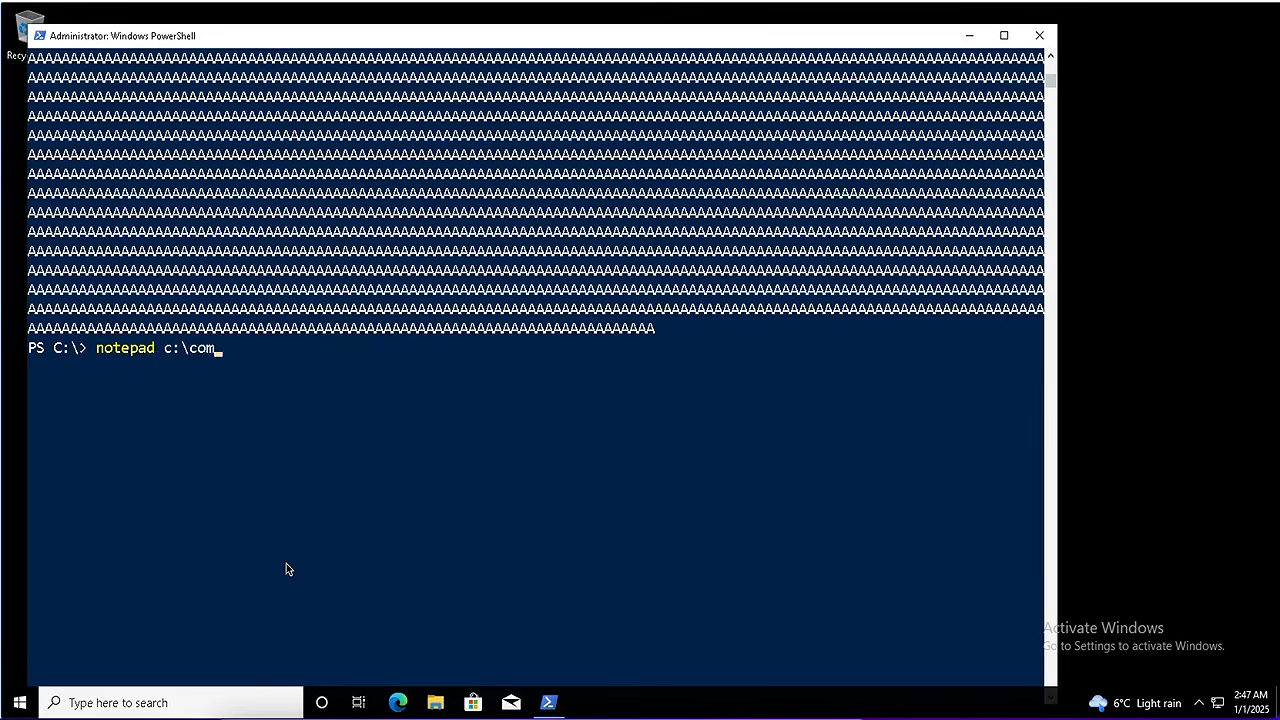
pyautogui.press('Tab')
pyautogui.press('Return')
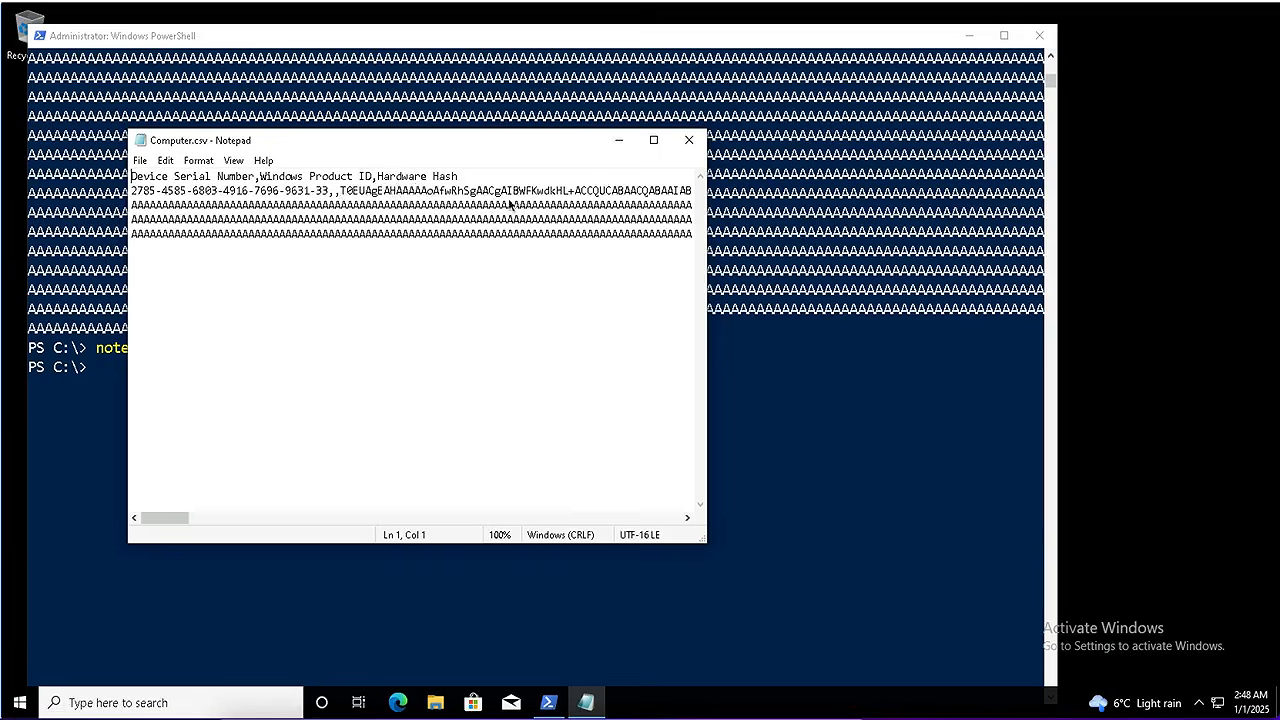
pyautogui.click(688, 142)
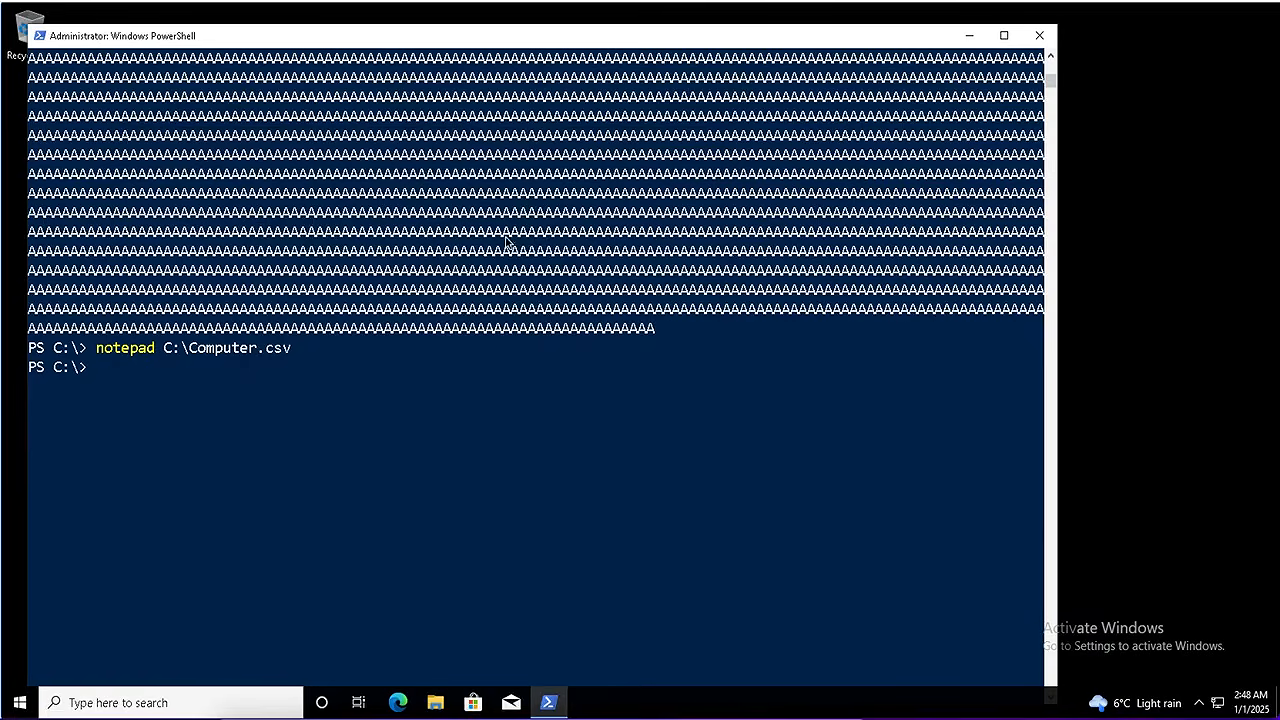
pyautogui.click(285, 464)
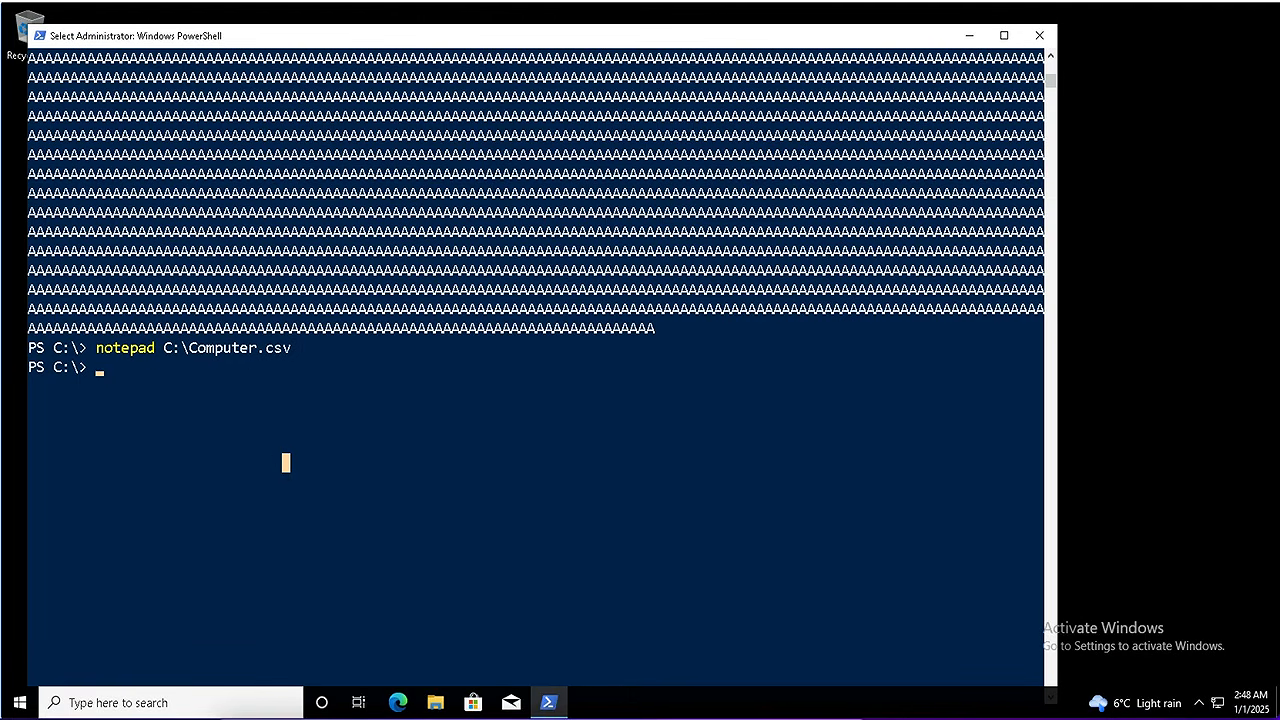
pyautogui.click(398, 702)
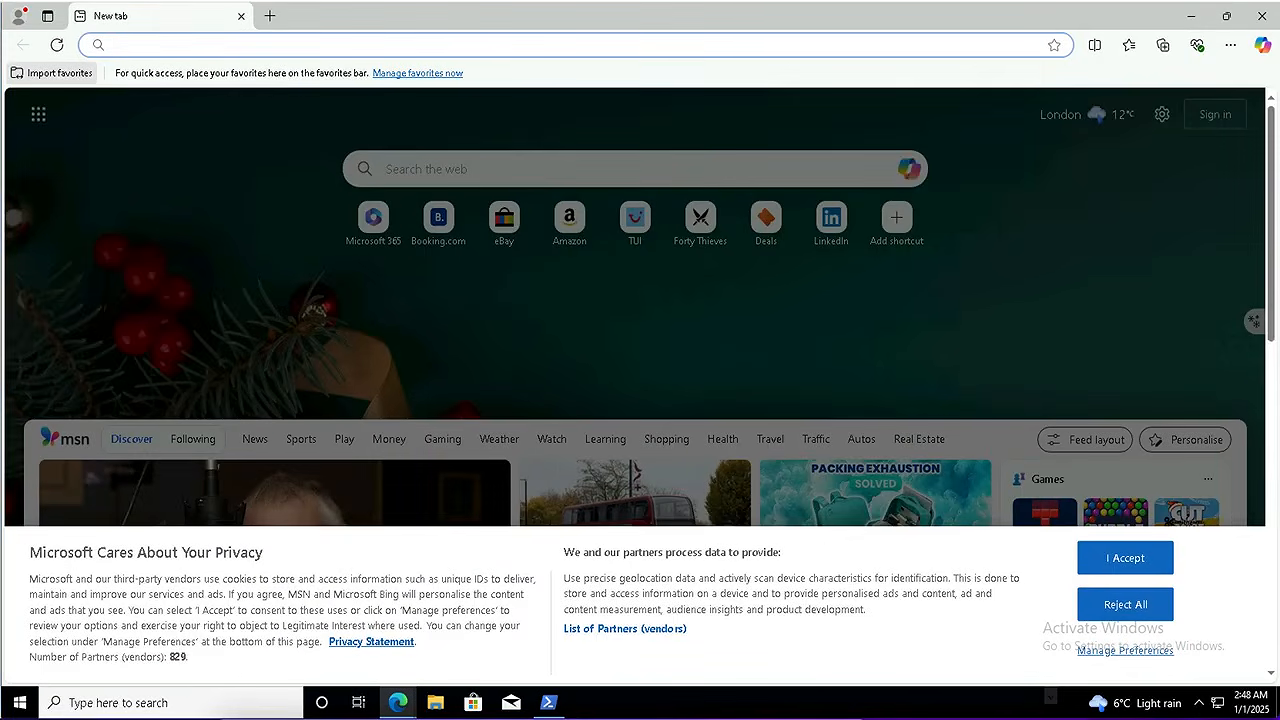
pyautogui.write('https://intune.microsoft.com')
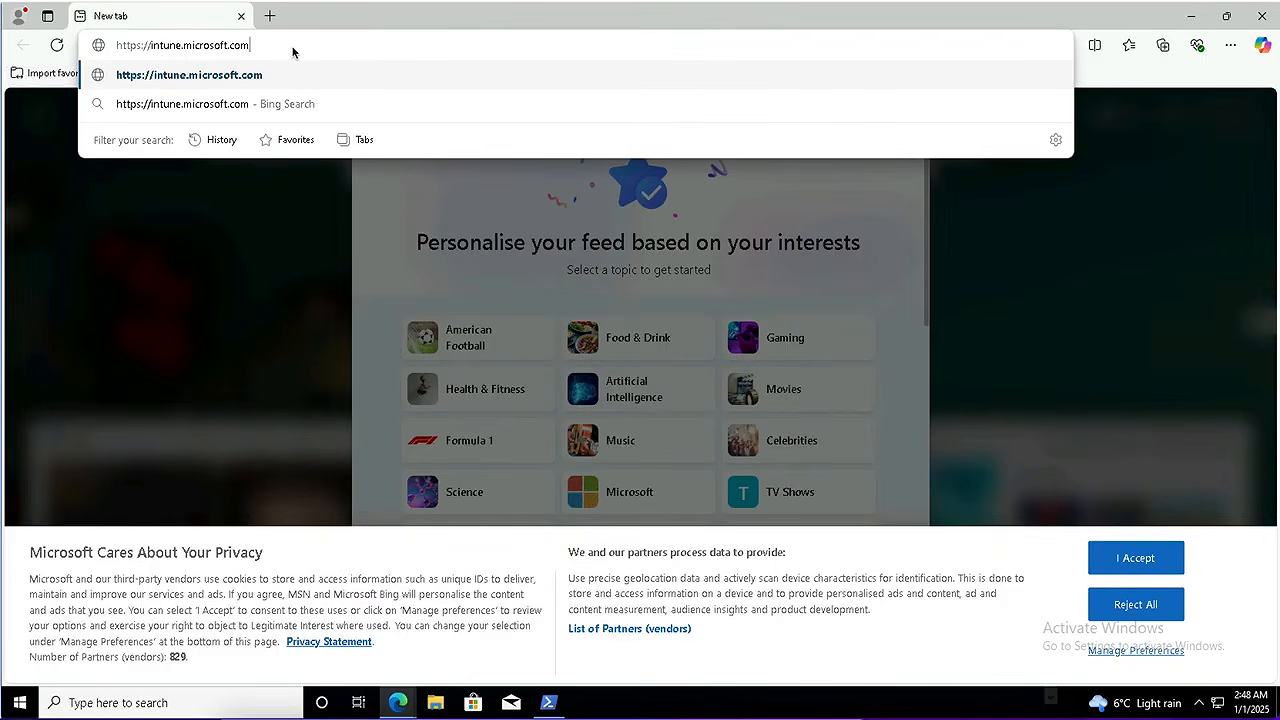
pyautogui.press('Return')
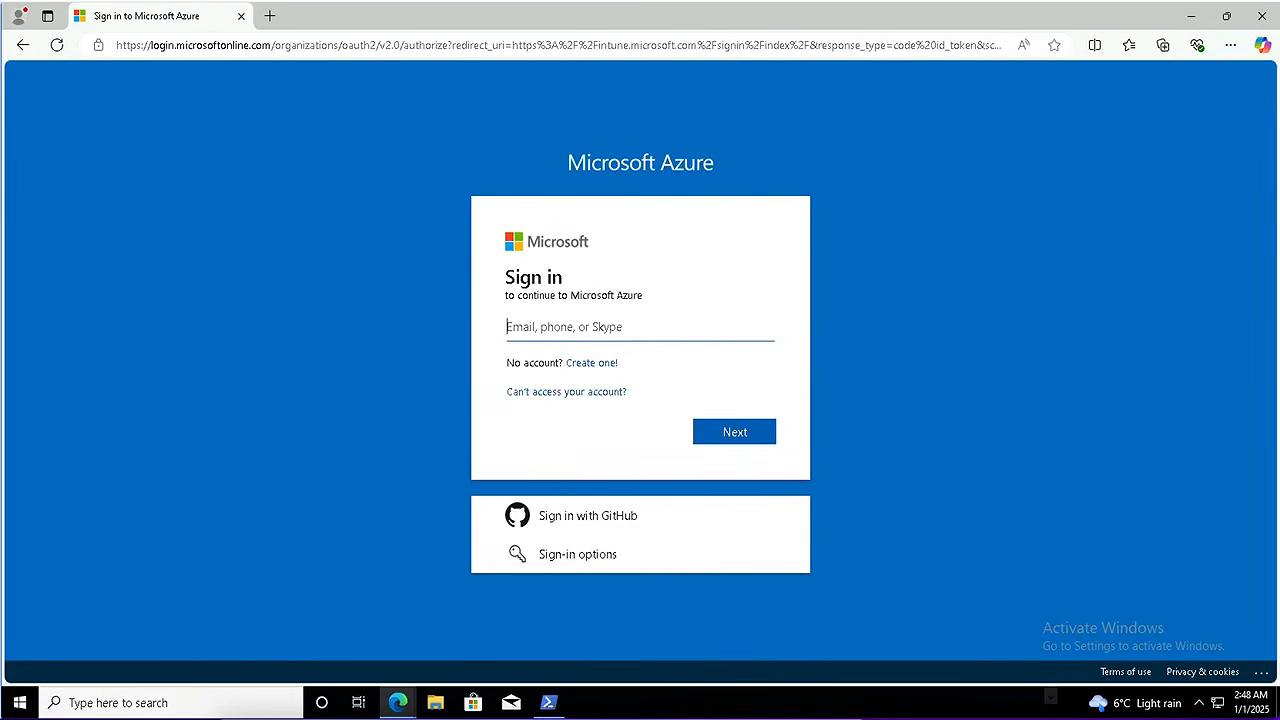
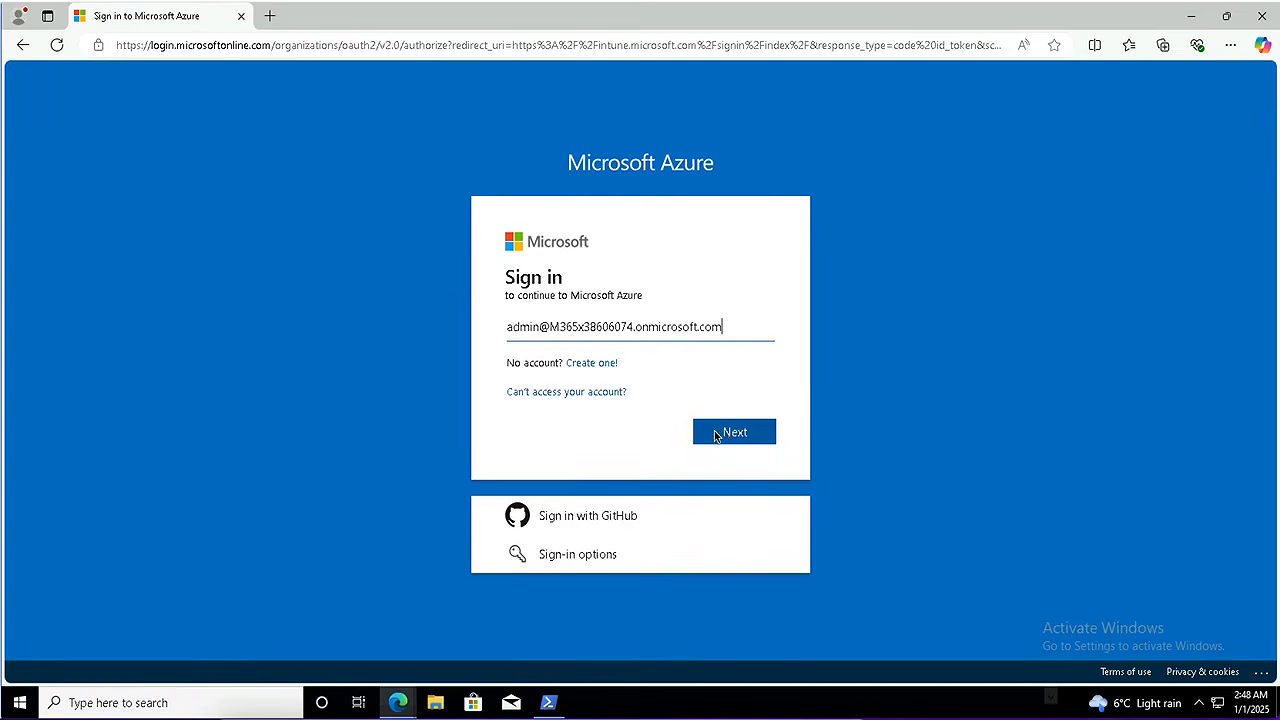
pyautogui.click(715, 433)
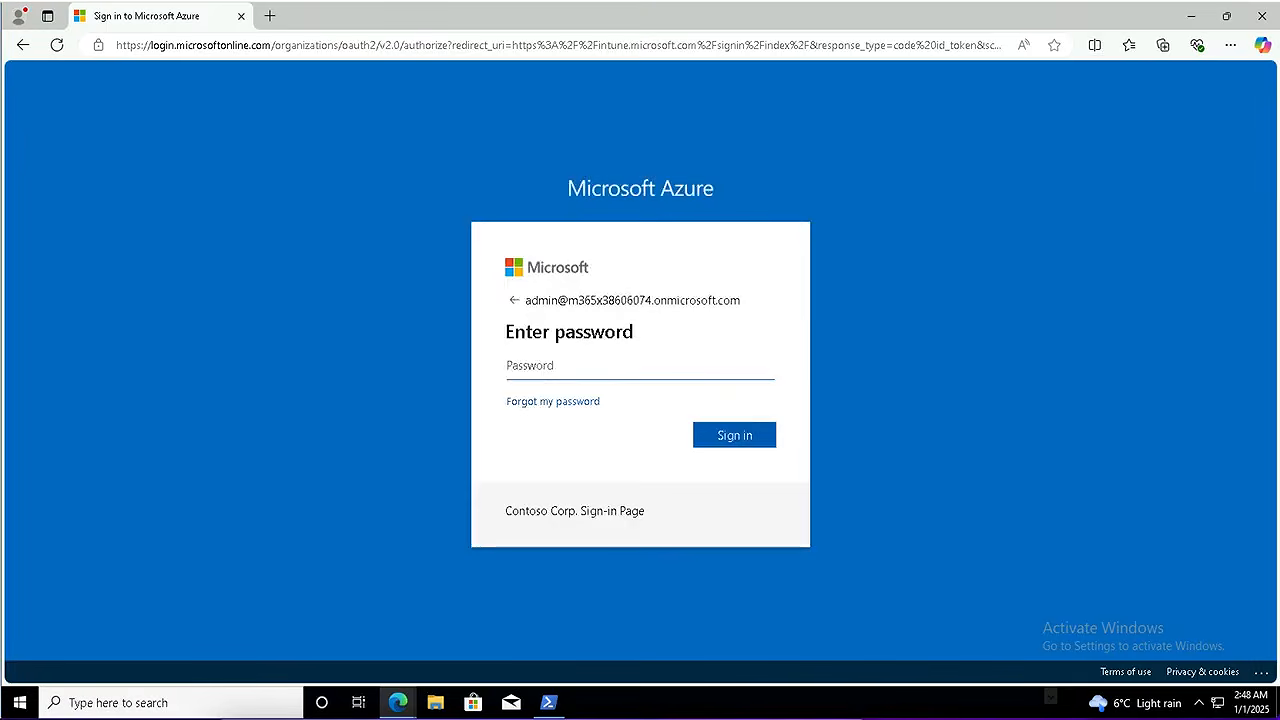
pyautogui.write('•••••••••••••••••••••••••••••••')
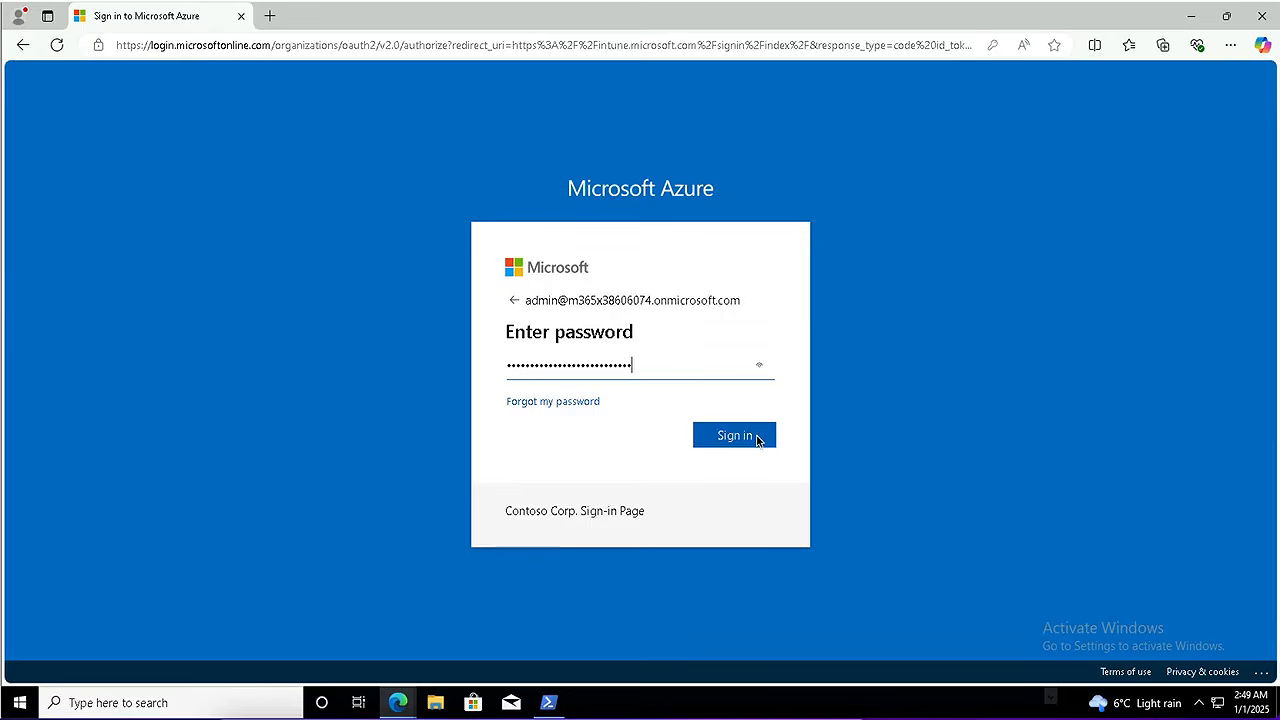
pyautogui.click(741, 438)
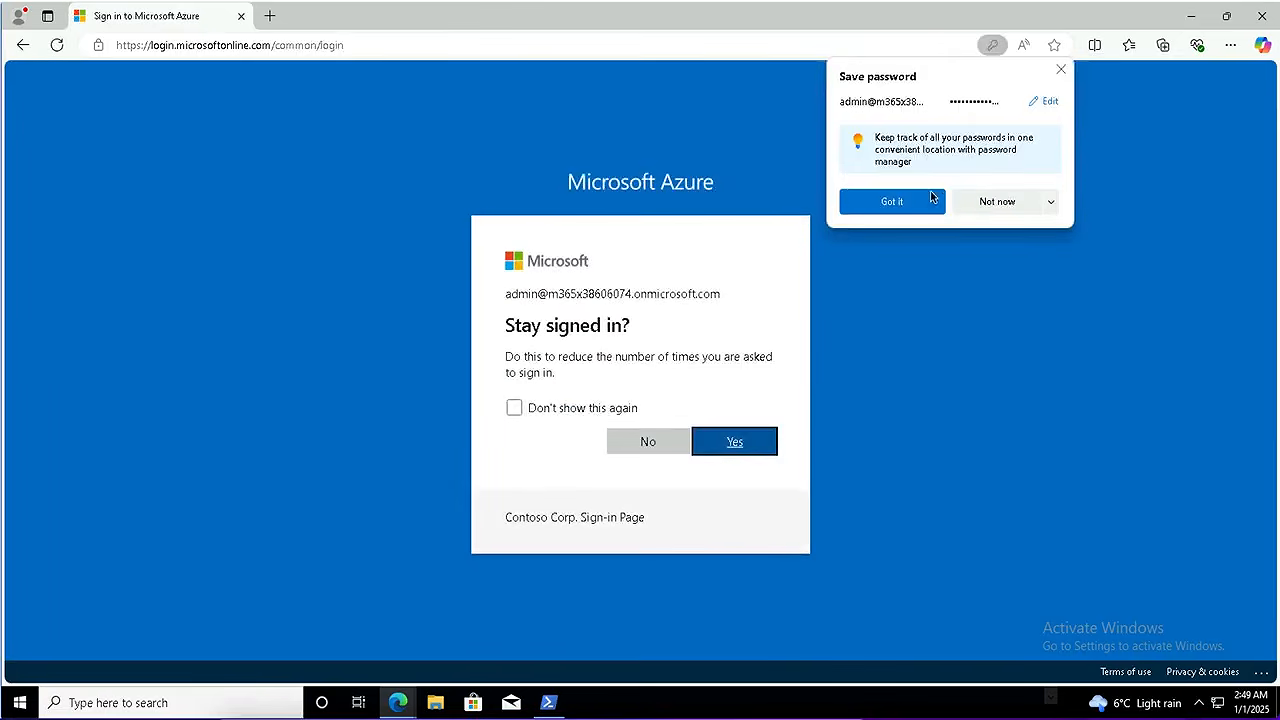
pyautogui.click(641, 449)
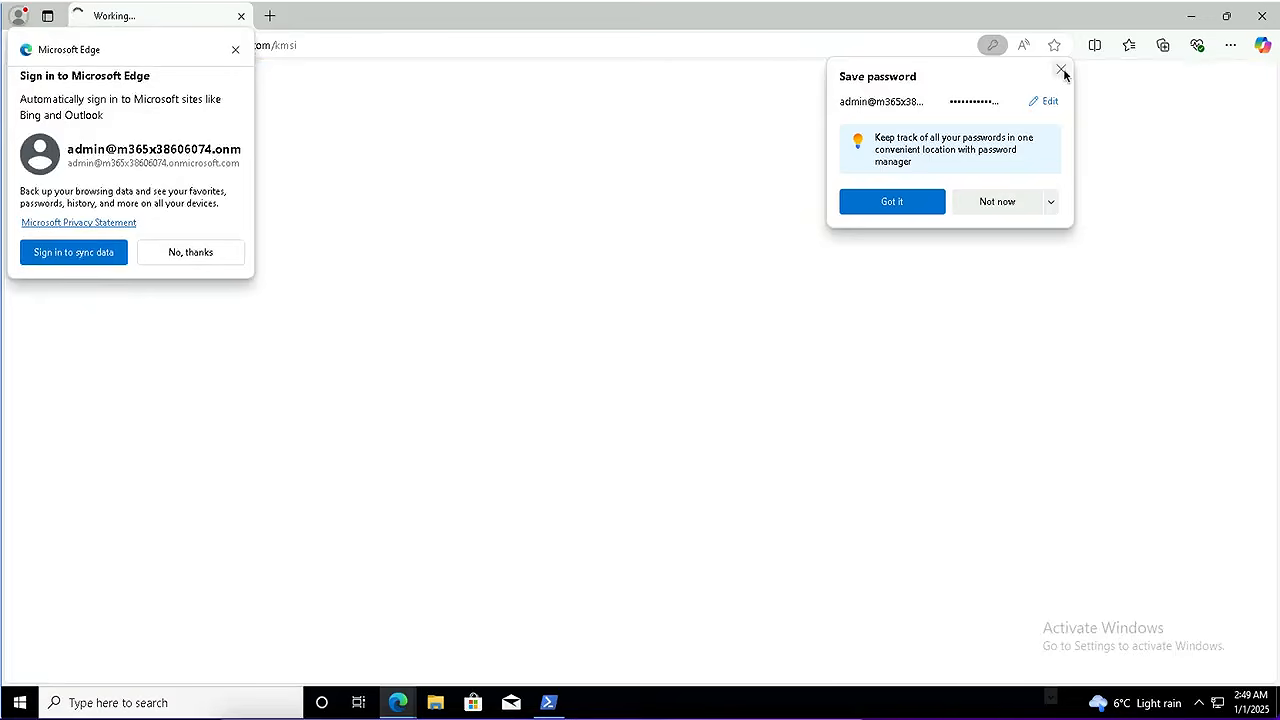
pyautogui.click(1061, 69)
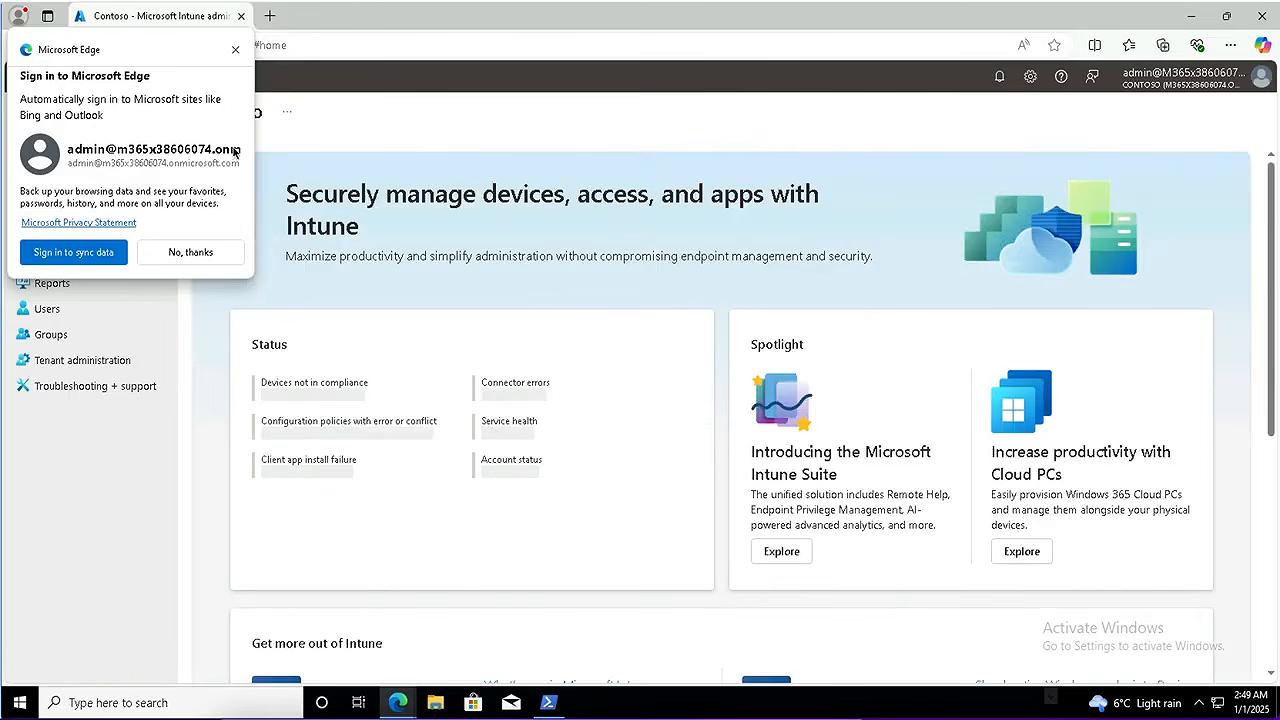
# Dismiss the Edge sync offer and open Windows Autopilot devices via Devices > Enrollment
pyautogui.click(180, 254)
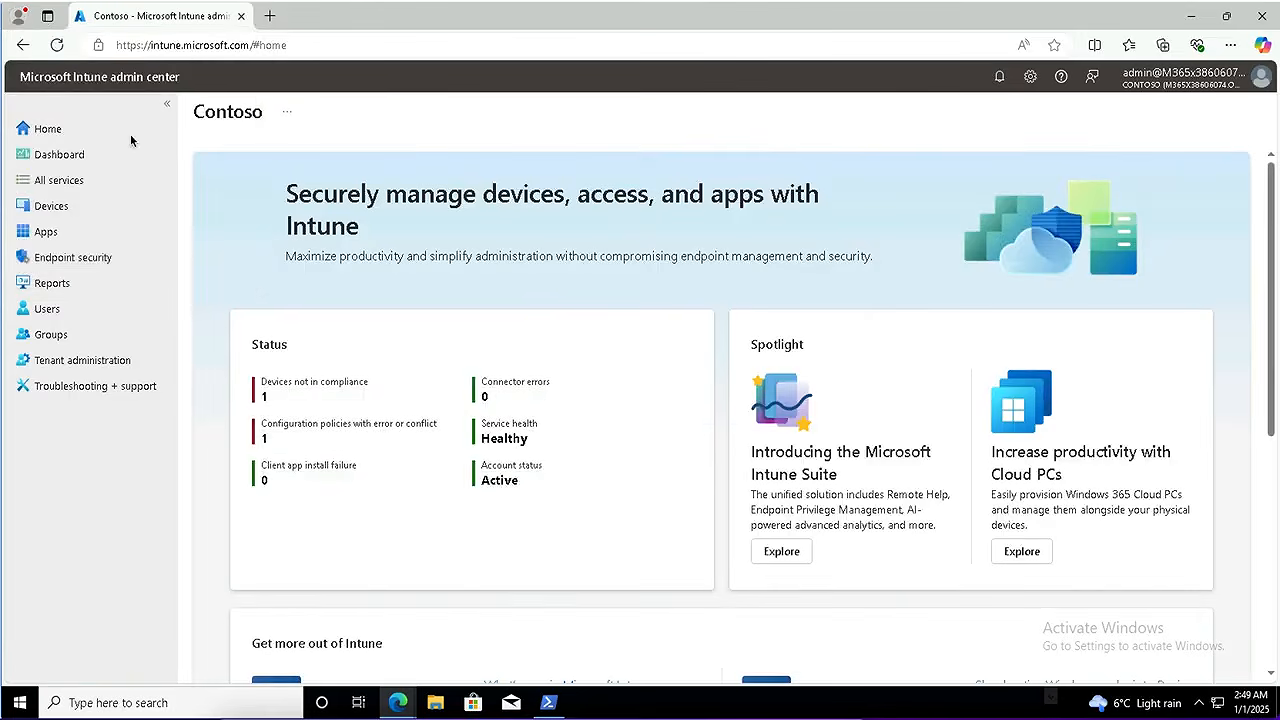
pyautogui.click(50, 207)
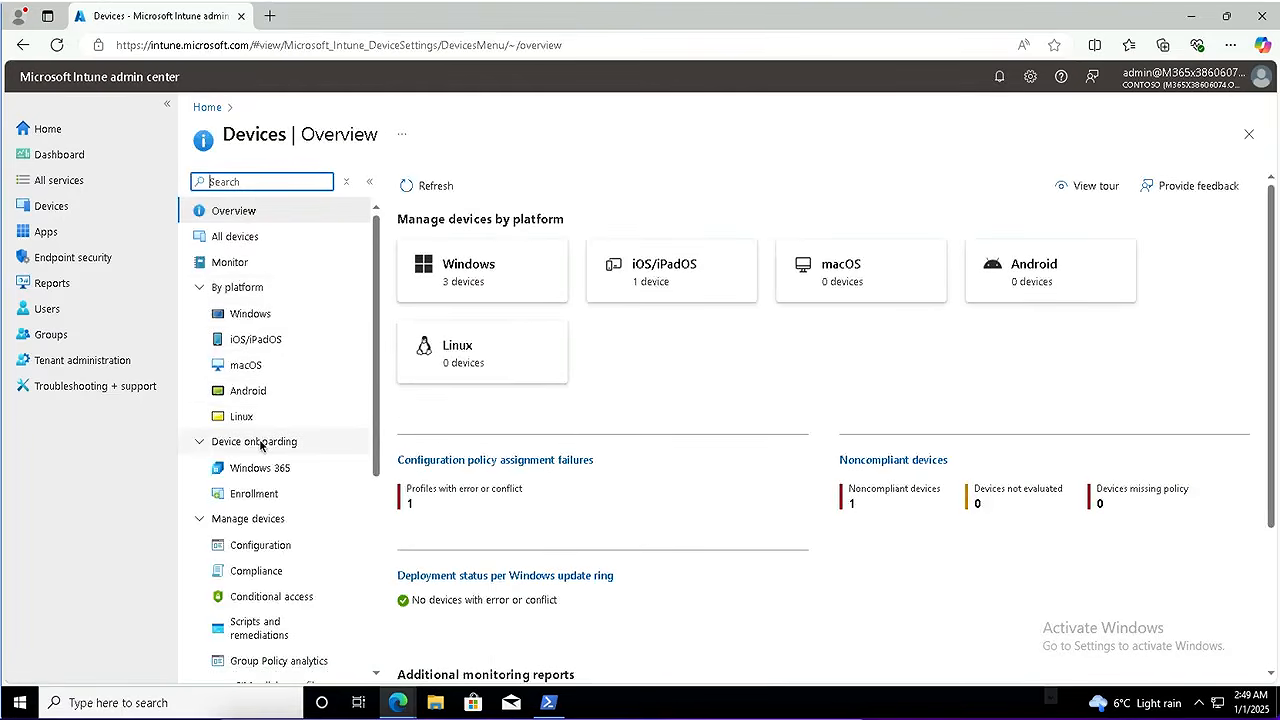
pyautogui.click(258, 497)
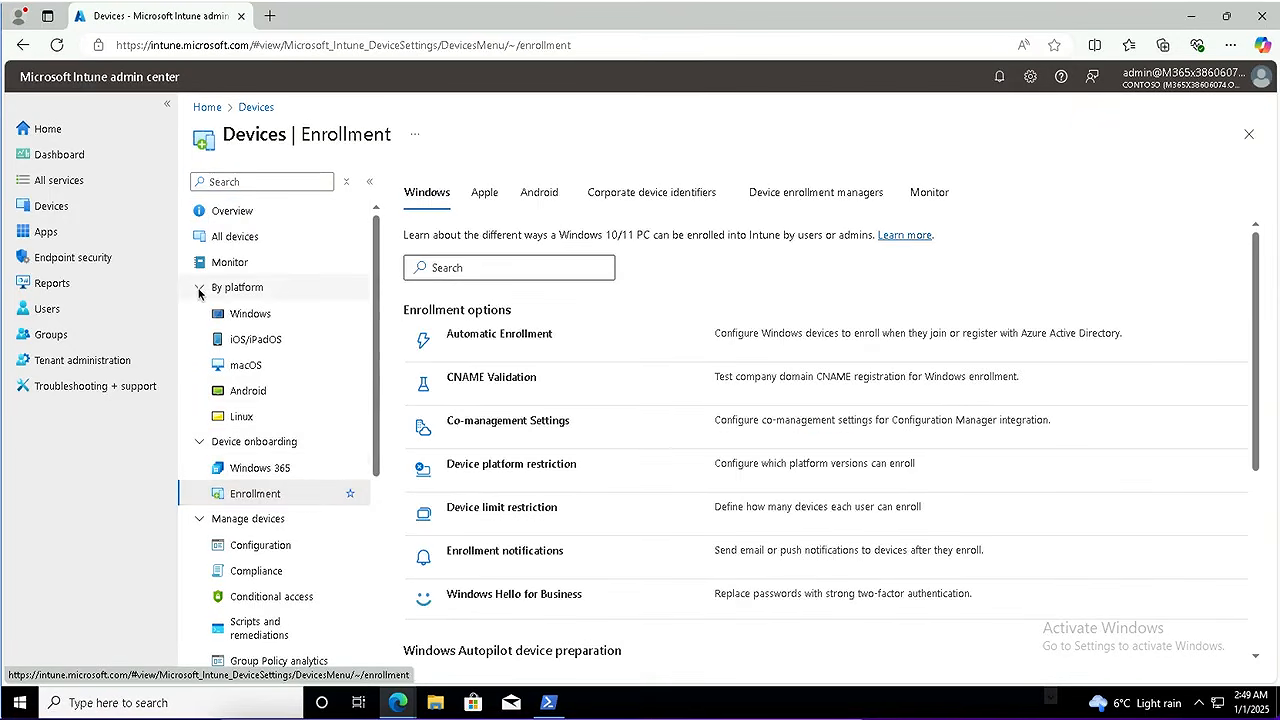
pyautogui.click(199, 289)
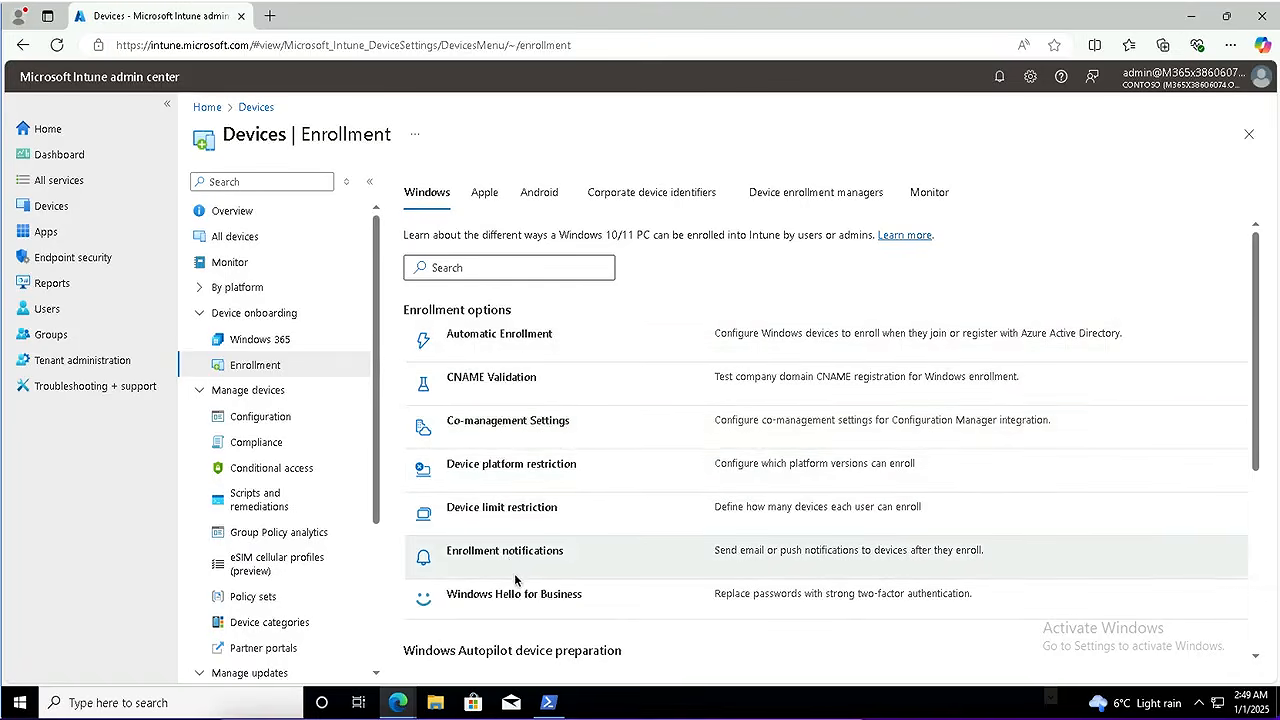
pyautogui.scroll(-3, 516, 579)
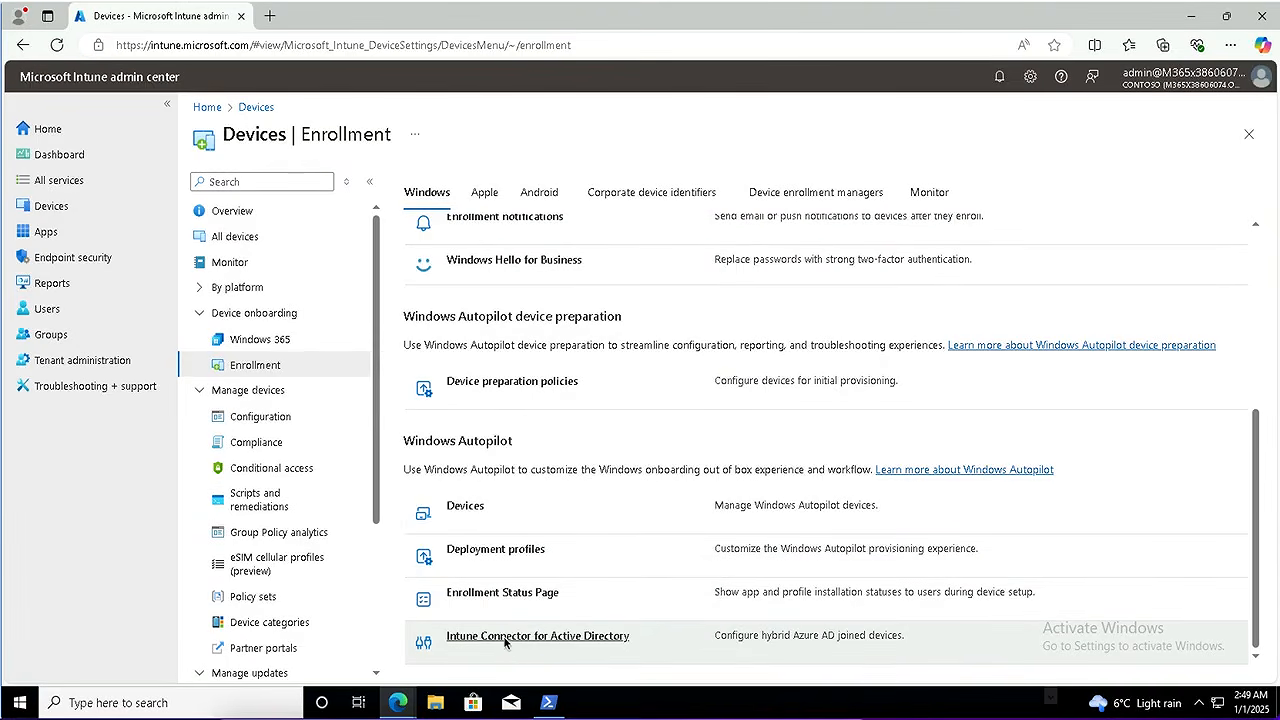
pyautogui.click(464, 506)
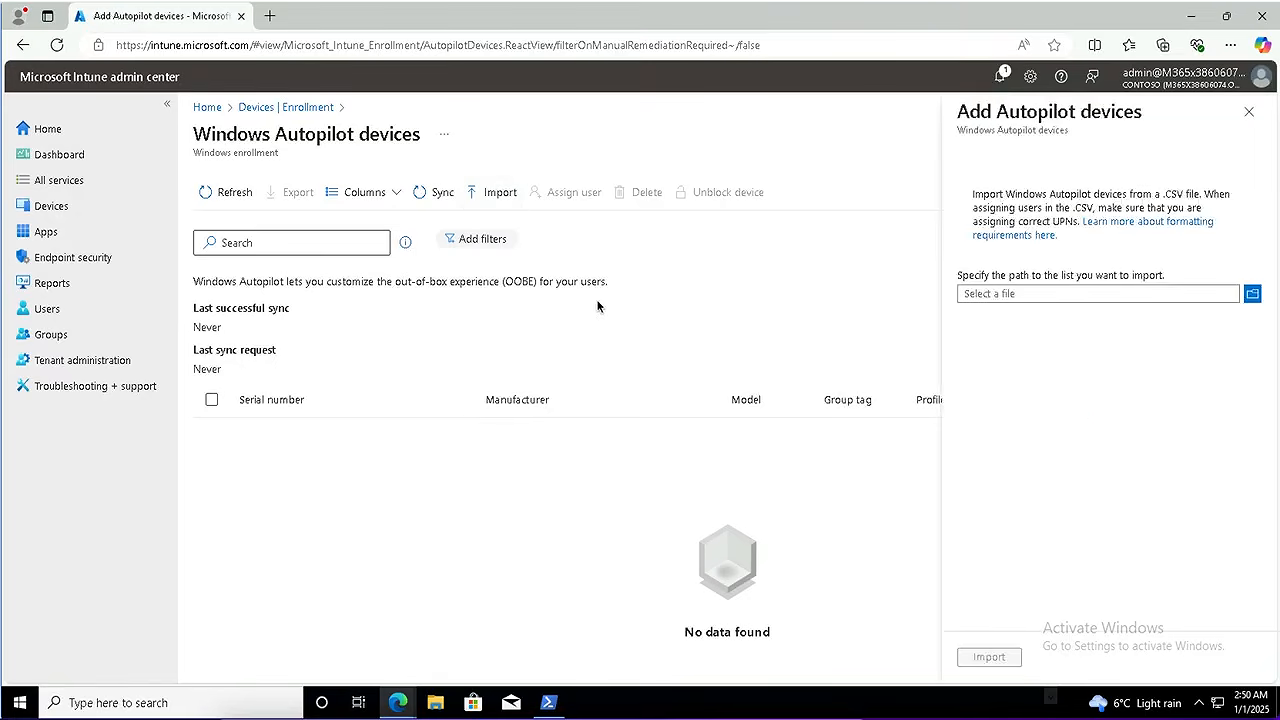
# Import C:\Computer.csv into Windows Autopilot devices and refresh the list to show the virtual machine
pyautogui.click(1252, 295)
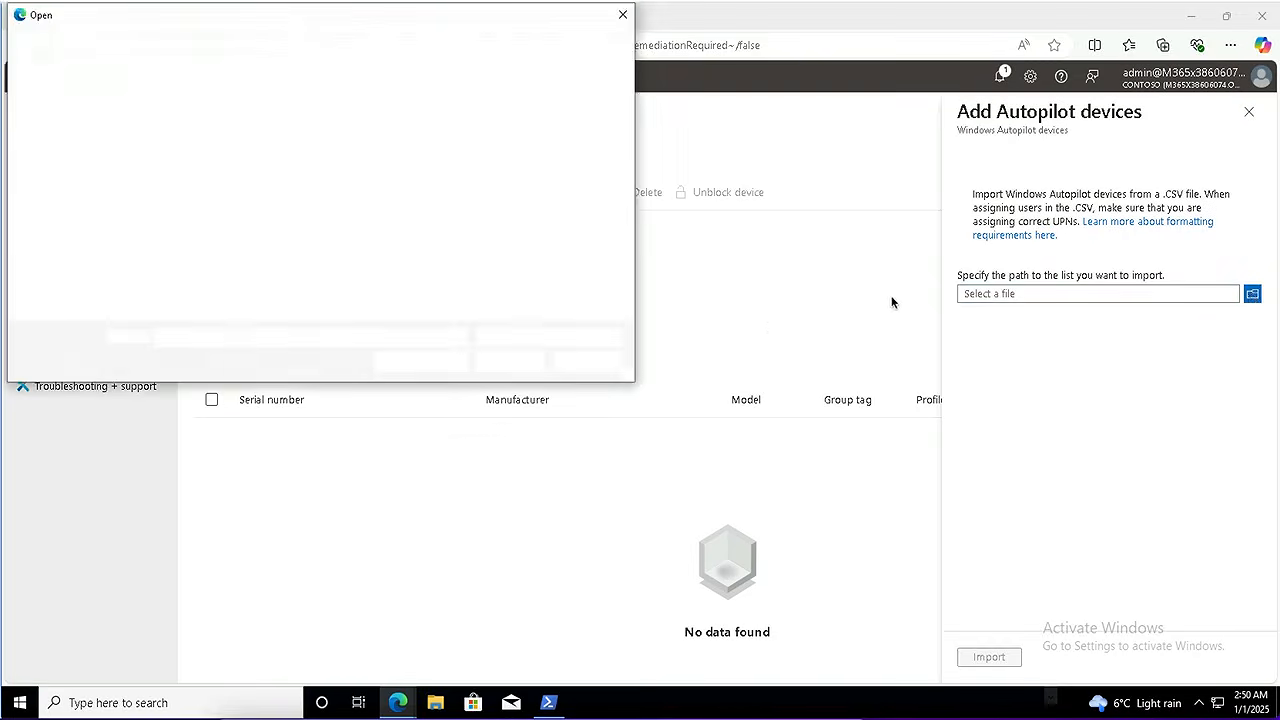
pyautogui.click(62, 237)
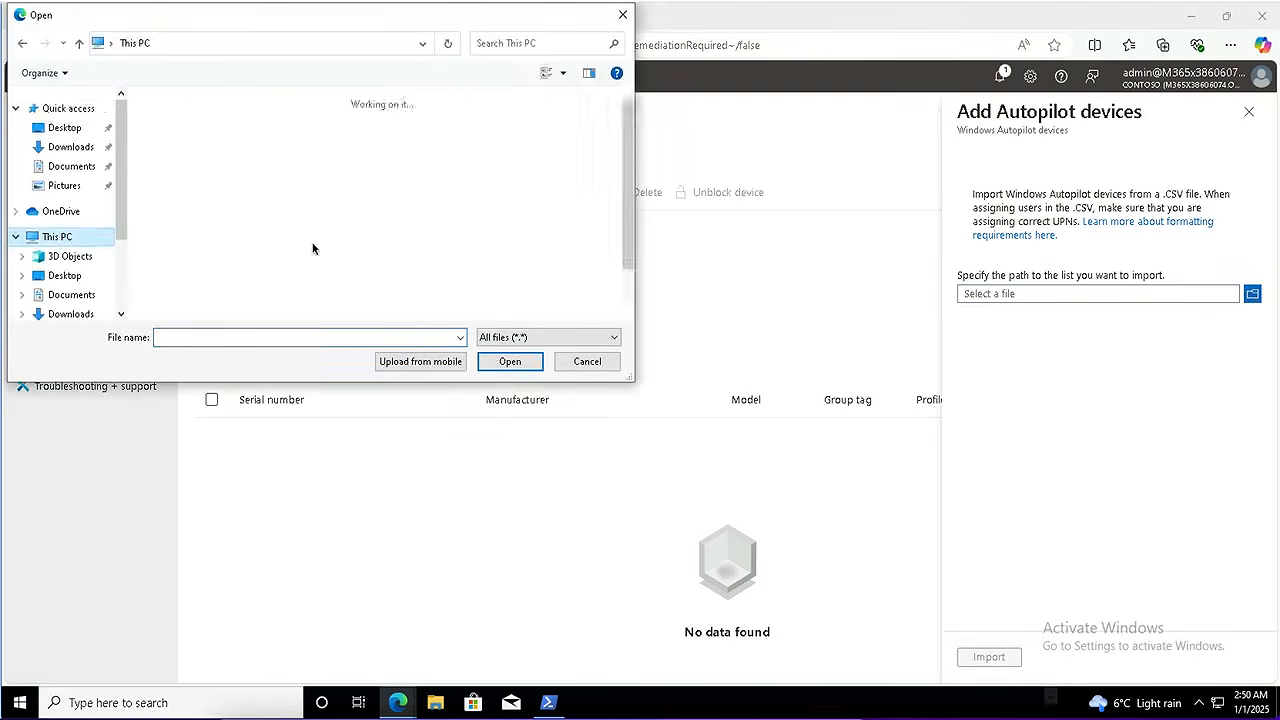
pyautogui.click(631, 290)
pyautogui.doubleClick(400, 295)
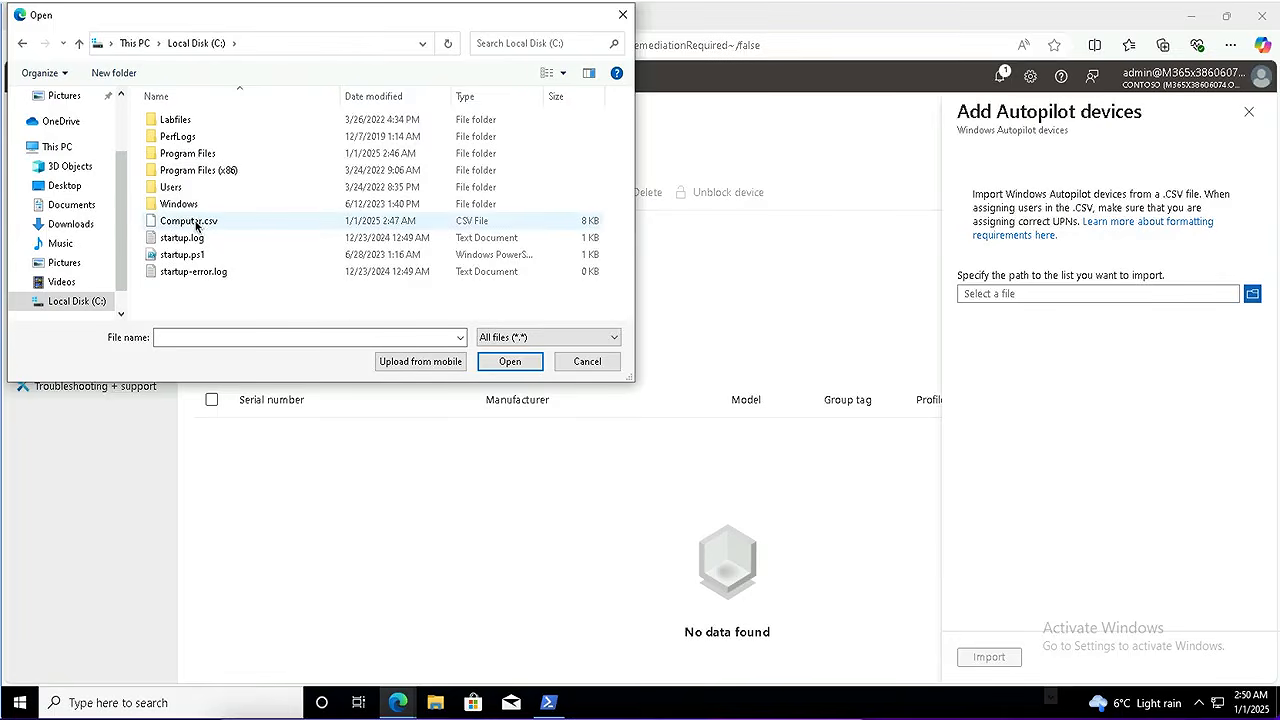
pyautogui.click(195, 225)
pyautogui.click(510, 362)
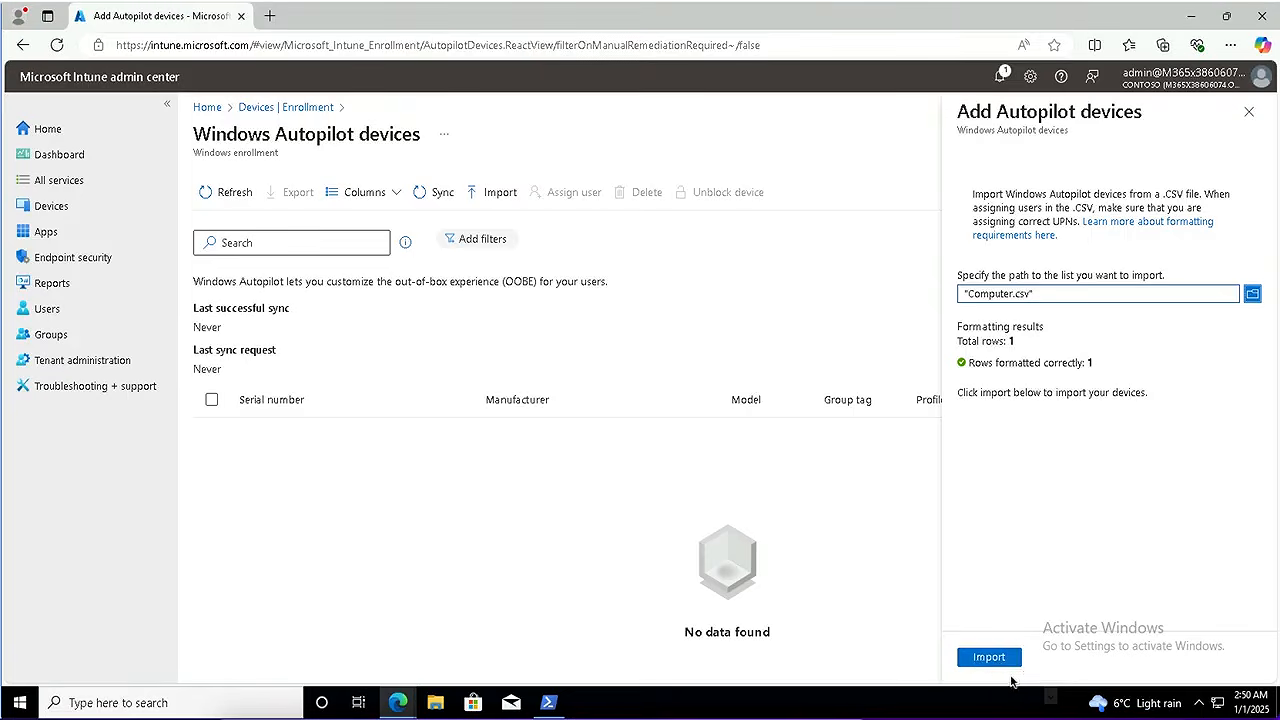
pyautogui.click(1000, 664)
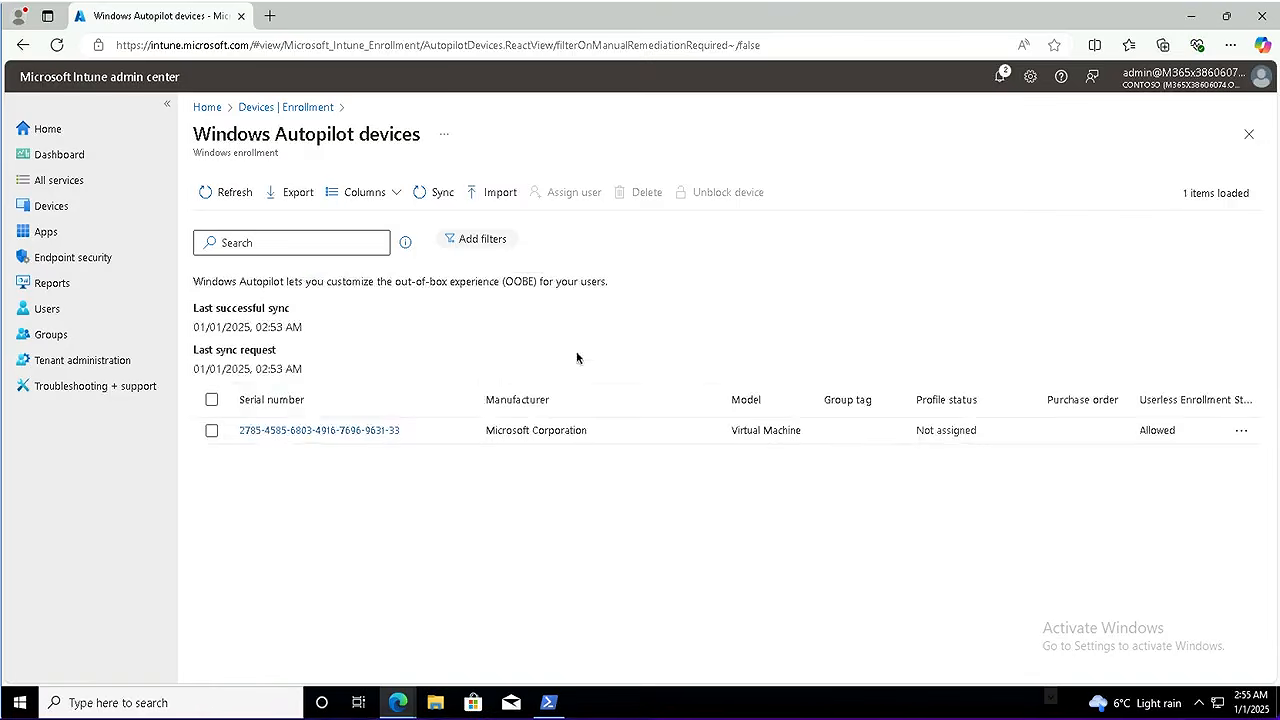
pyautogui.click(220, 194)
# Create a Windows PC deployment profile named 'Contoso profile1' and continue past Basics
pyautogui.click(1249, 139)
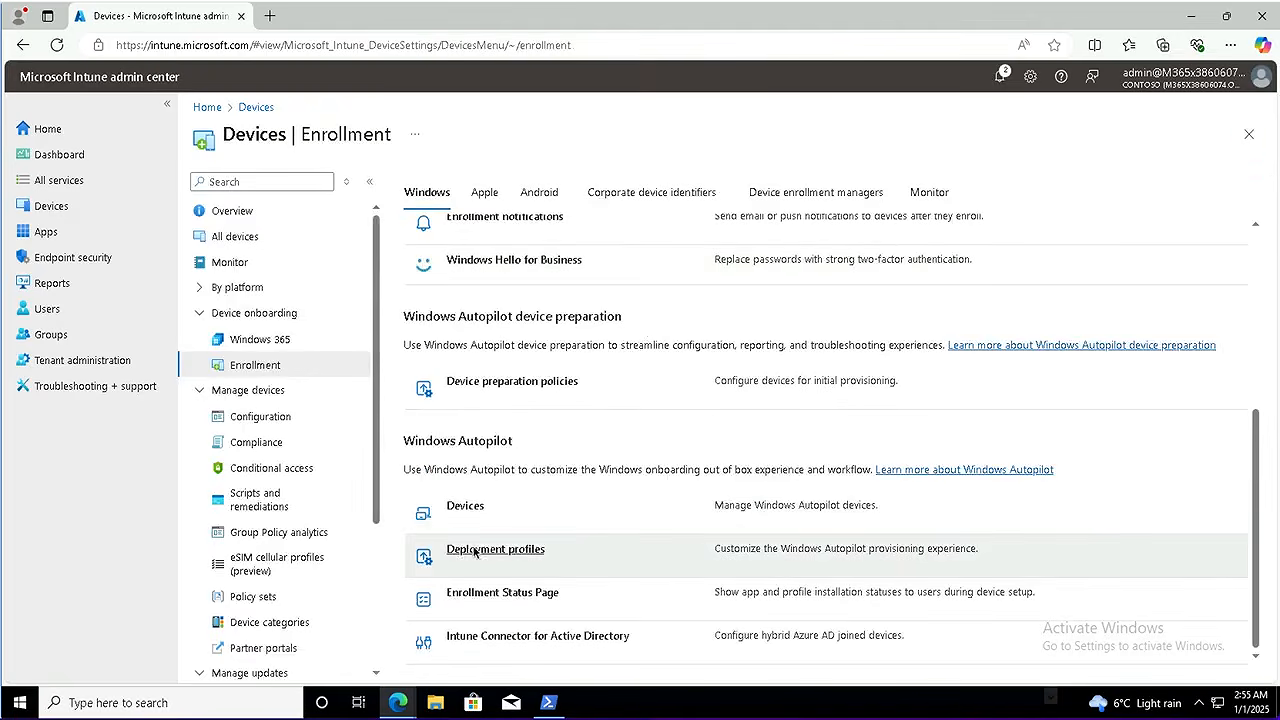
pyautogui.click(498, 552)
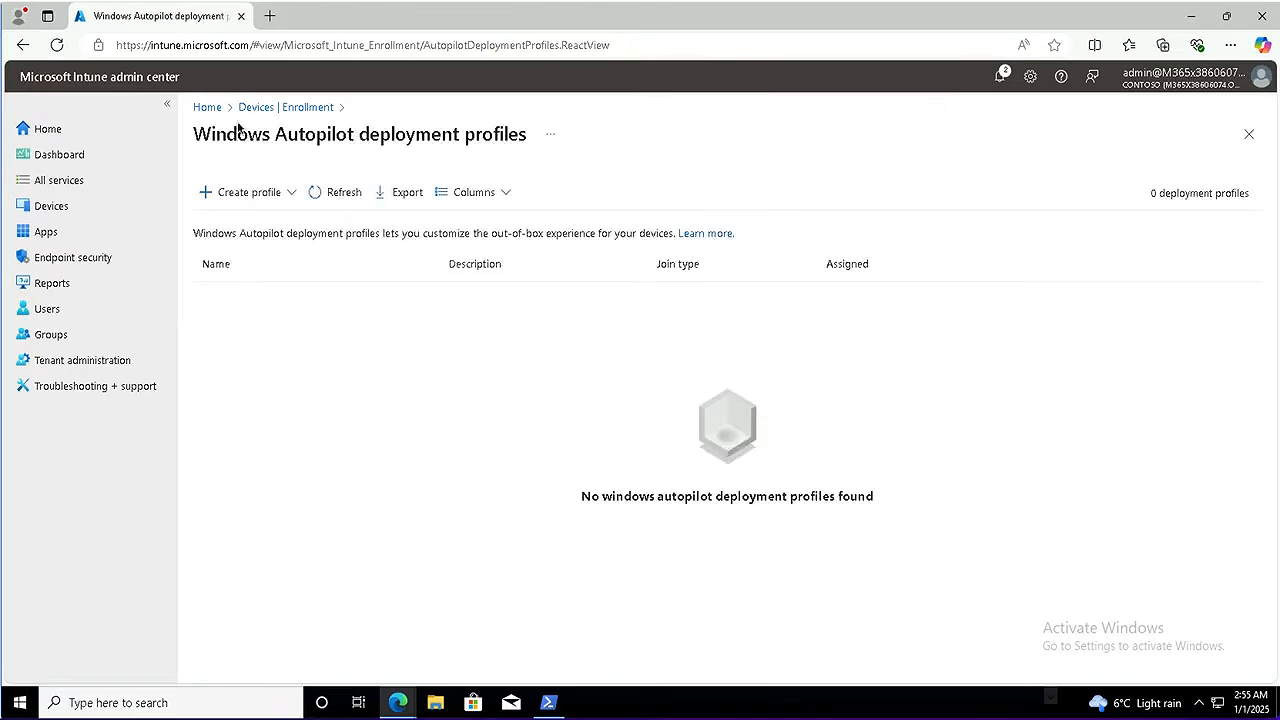
pyautogui.click(240, 192)
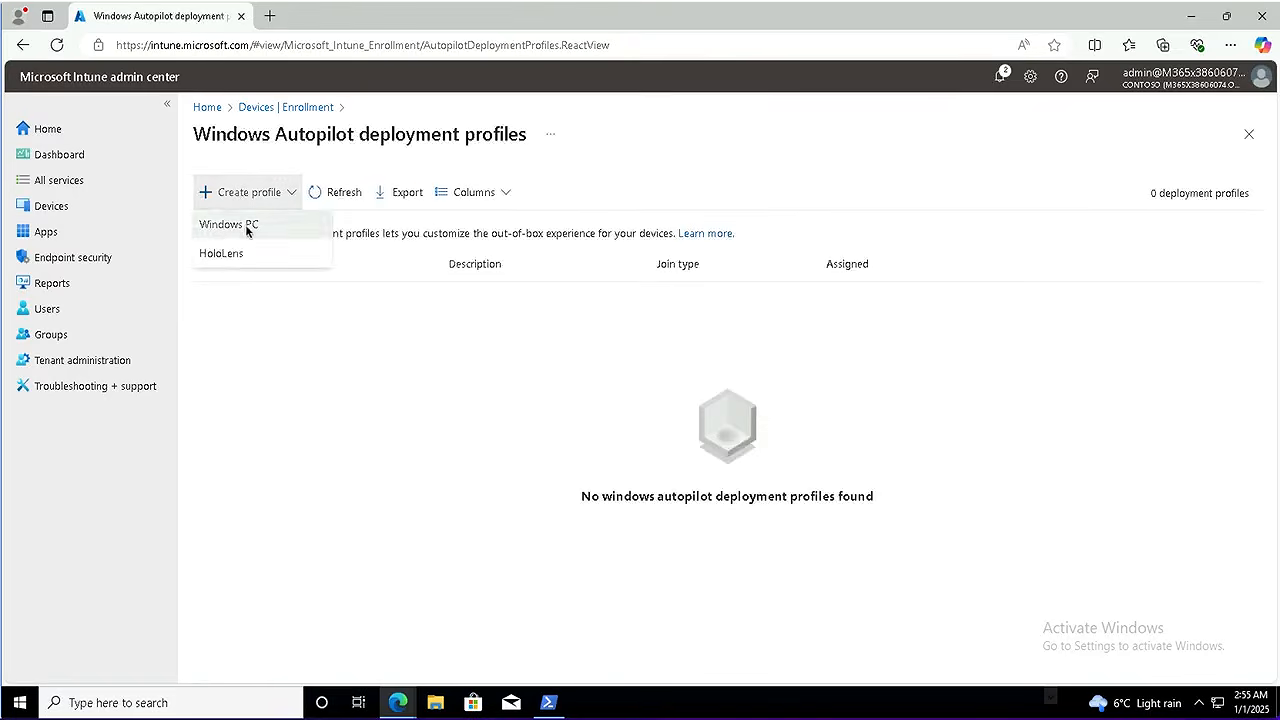
pyautogui.click(228, 226)
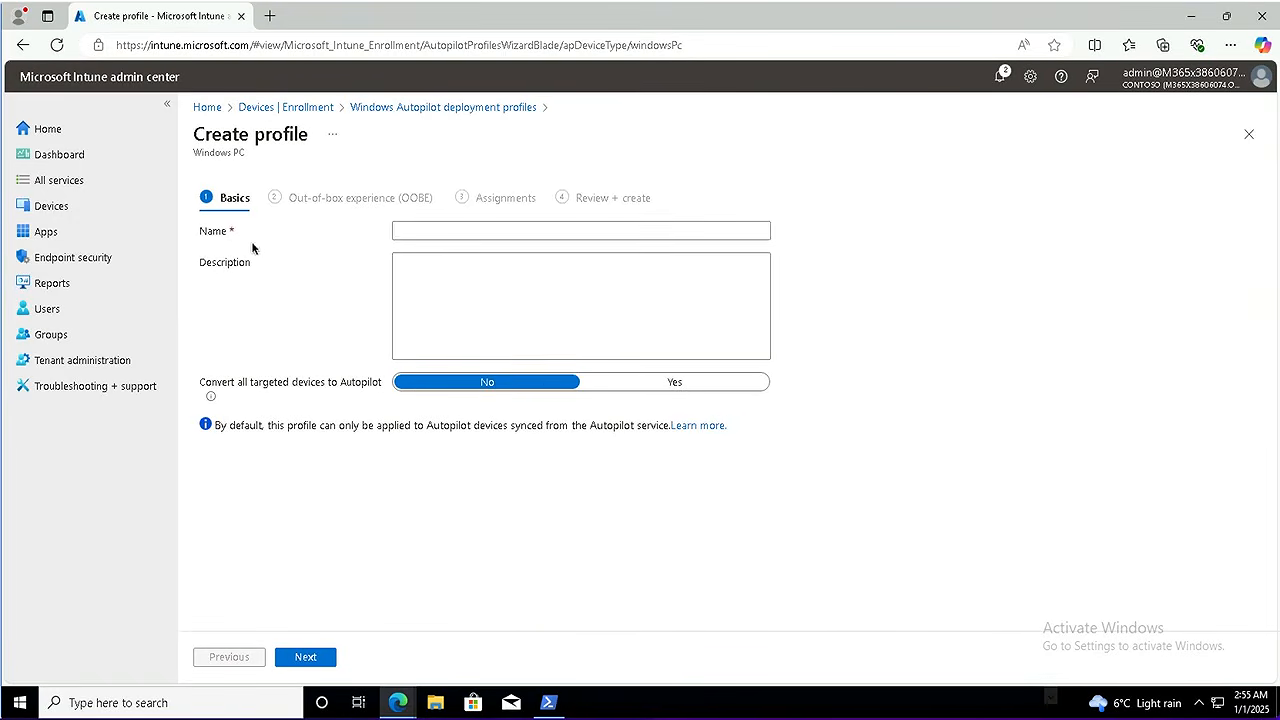
pyautogui.click(402, 236)
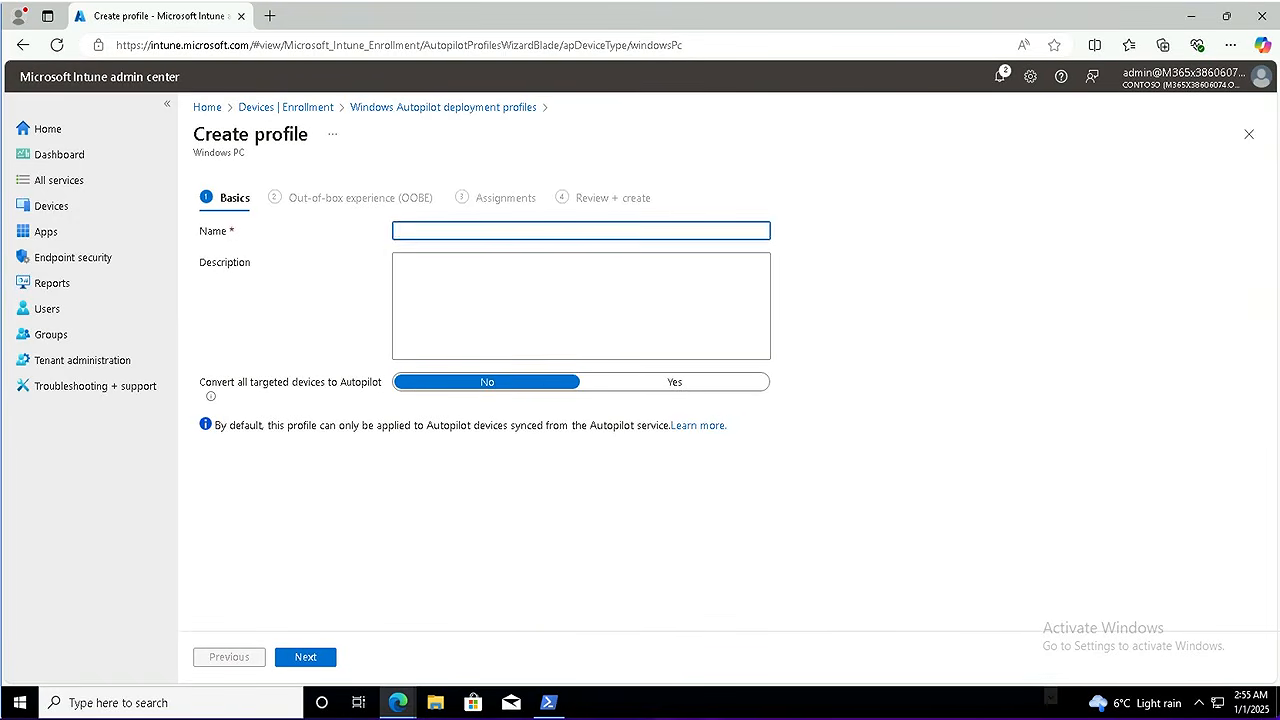
pyautogui.write('Contoso profile1')
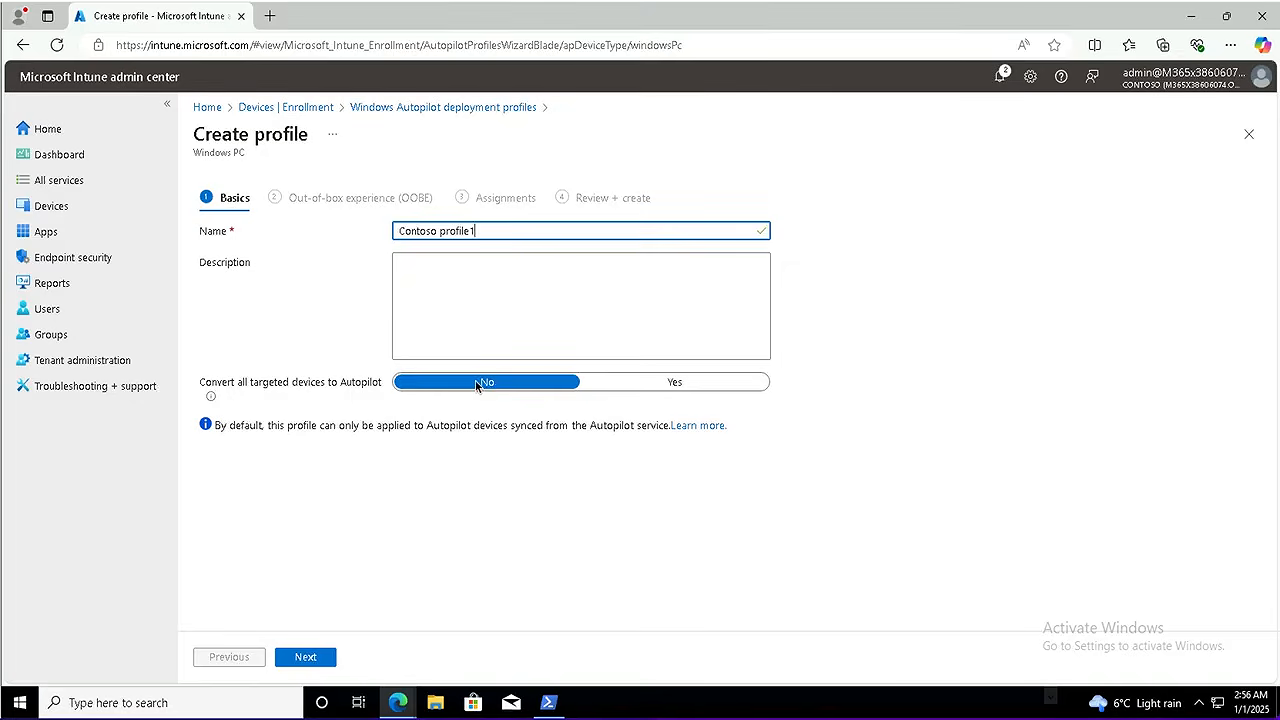
pyautogui.click(309, 657)
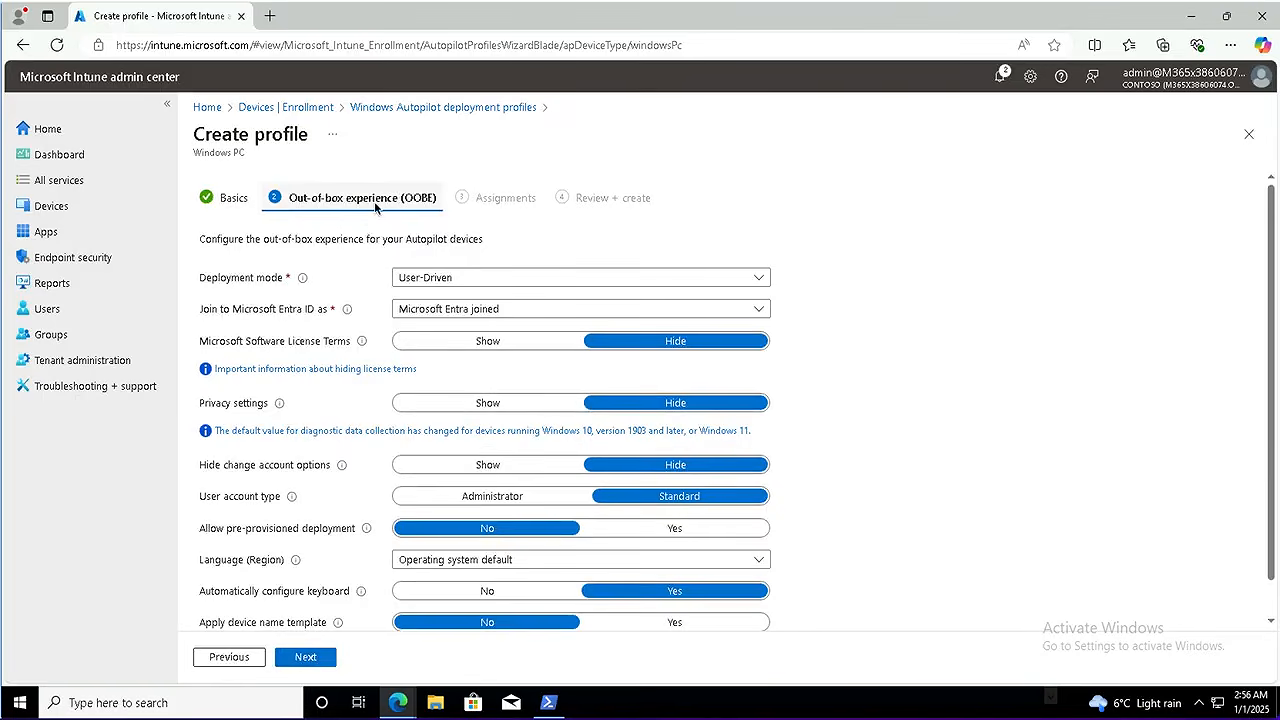
# Set User-Driven mode, Microsoft Entra joined, Administrator user account type, and operating system default language
pyautogui.click(456, 282)
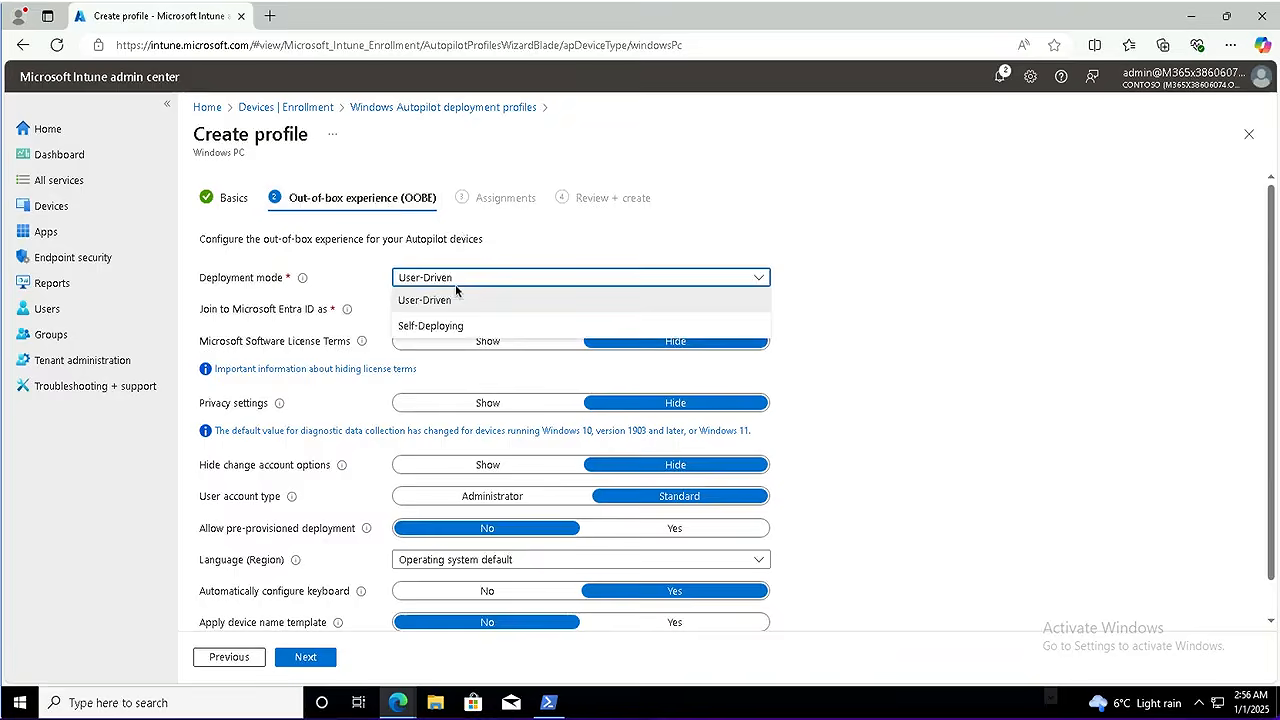
pyautogui.click(455, 284)
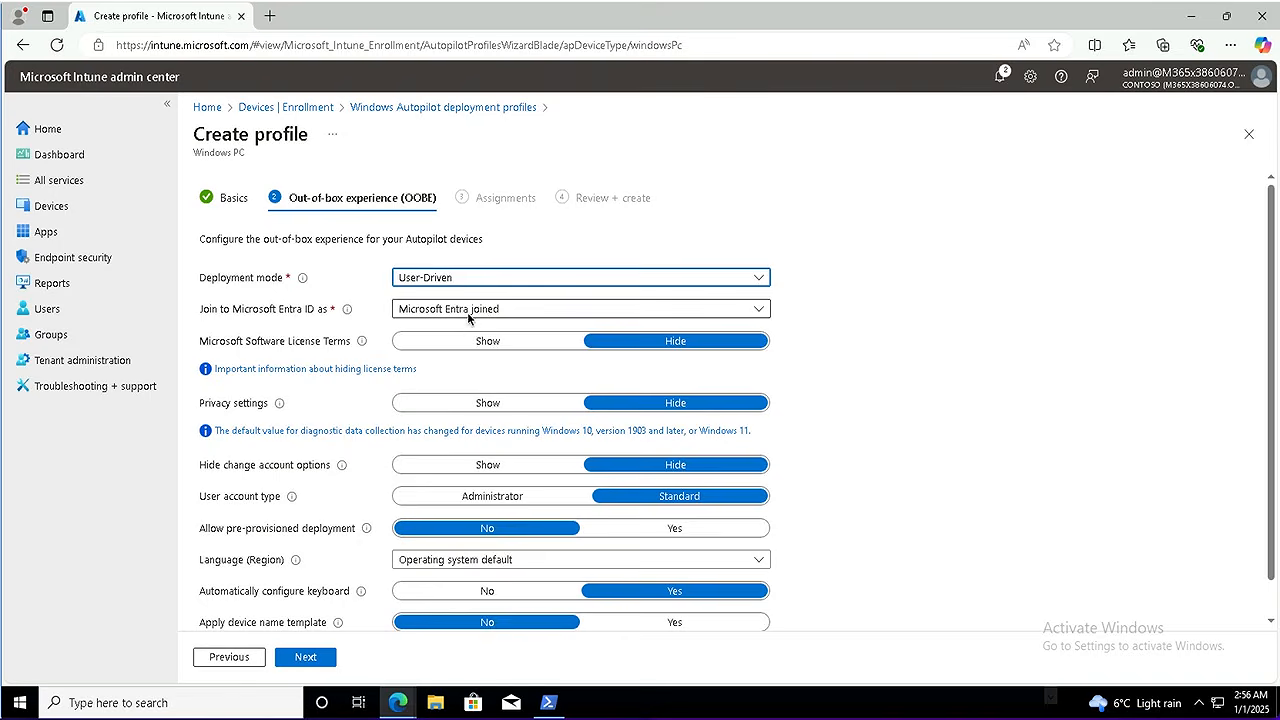
pyautogui.click(468, 314)
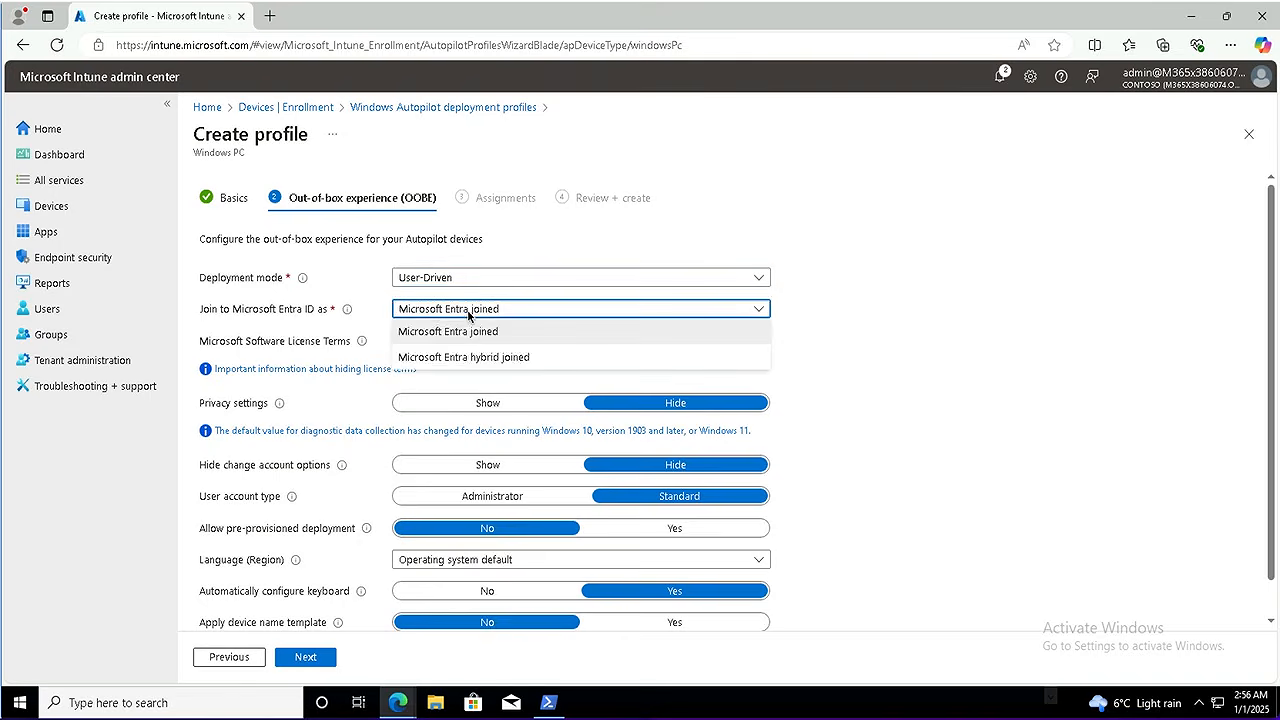
pyautogui.click(512, 313)
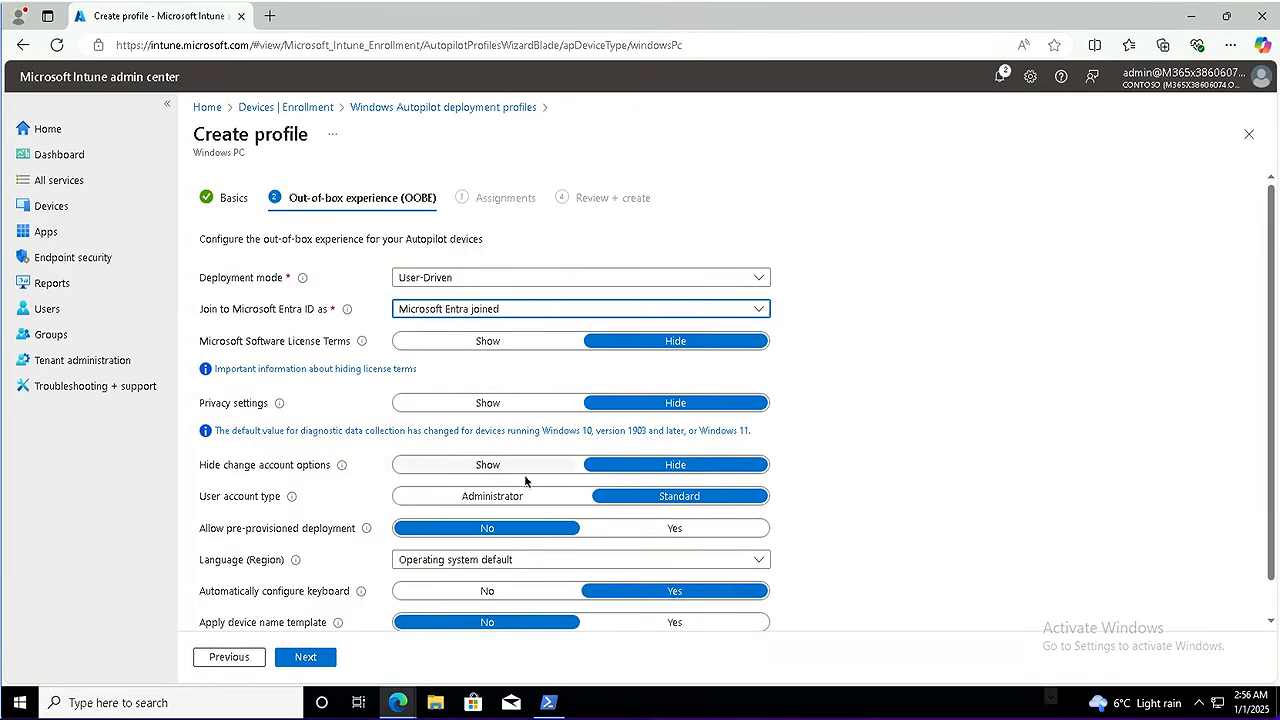
pyautogui.click(443, 503)
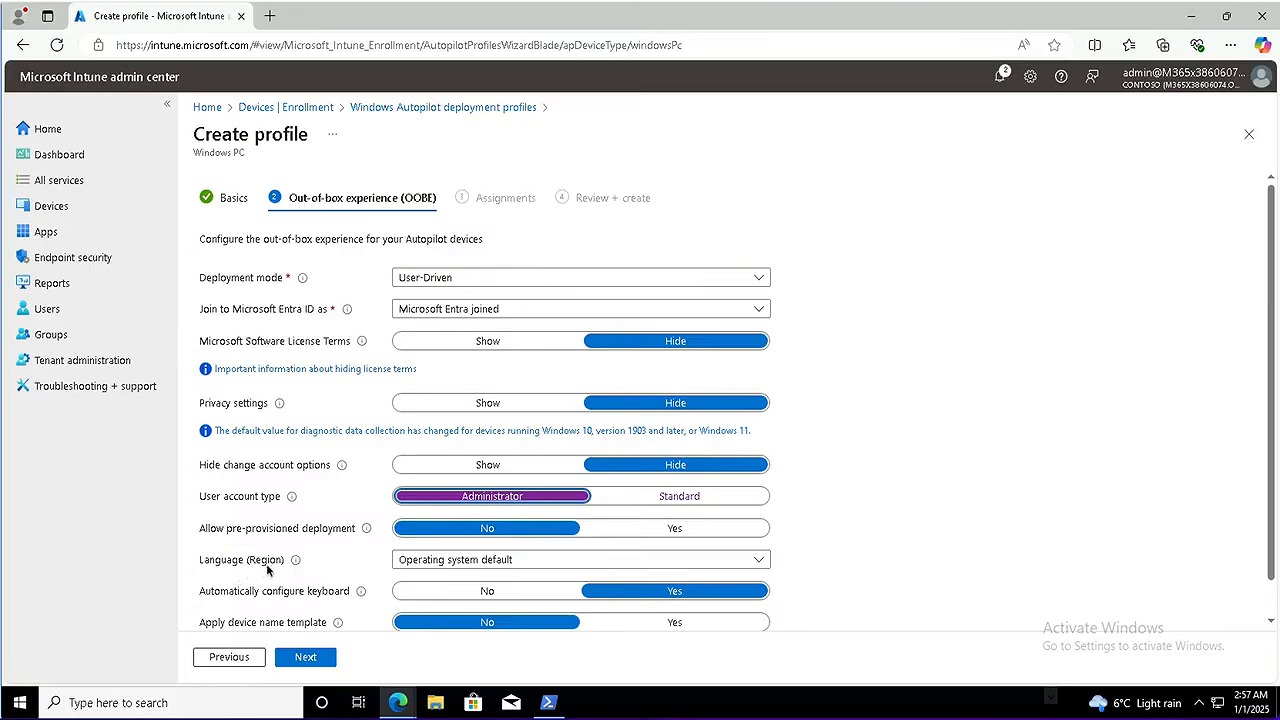
pyautogui.moveTo(287, 564)
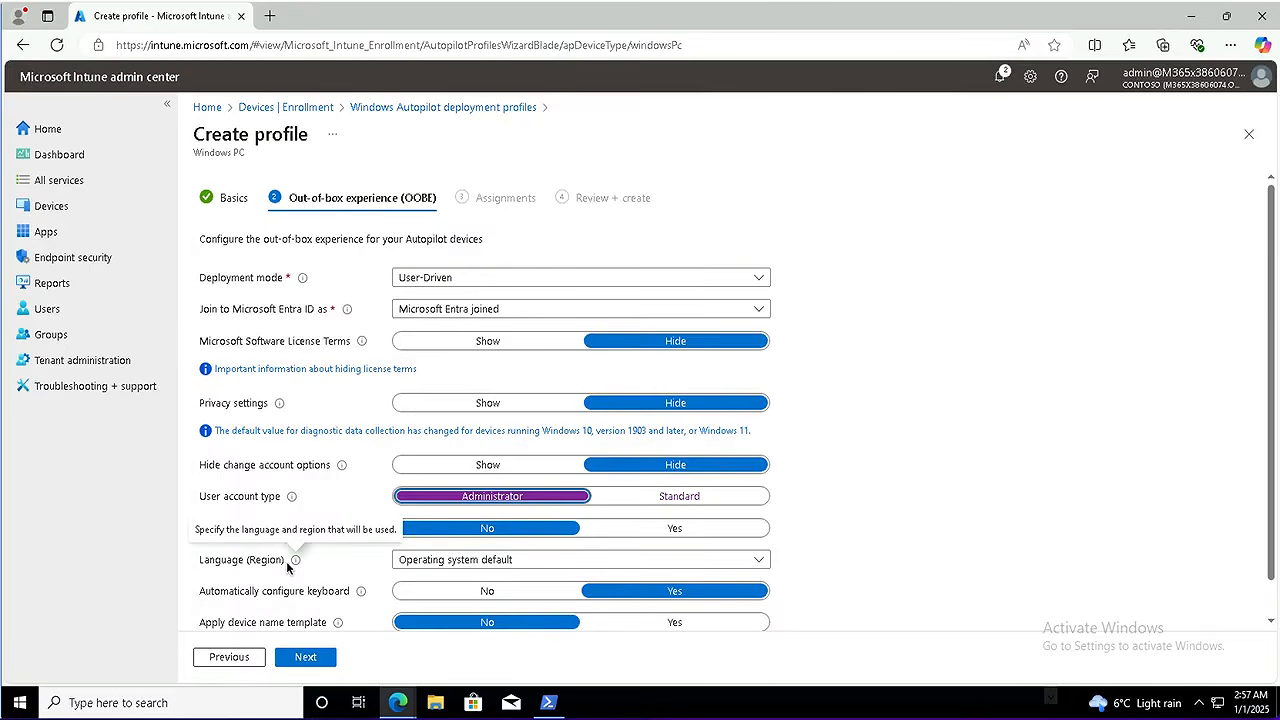
pyautogui.click(467, 560)
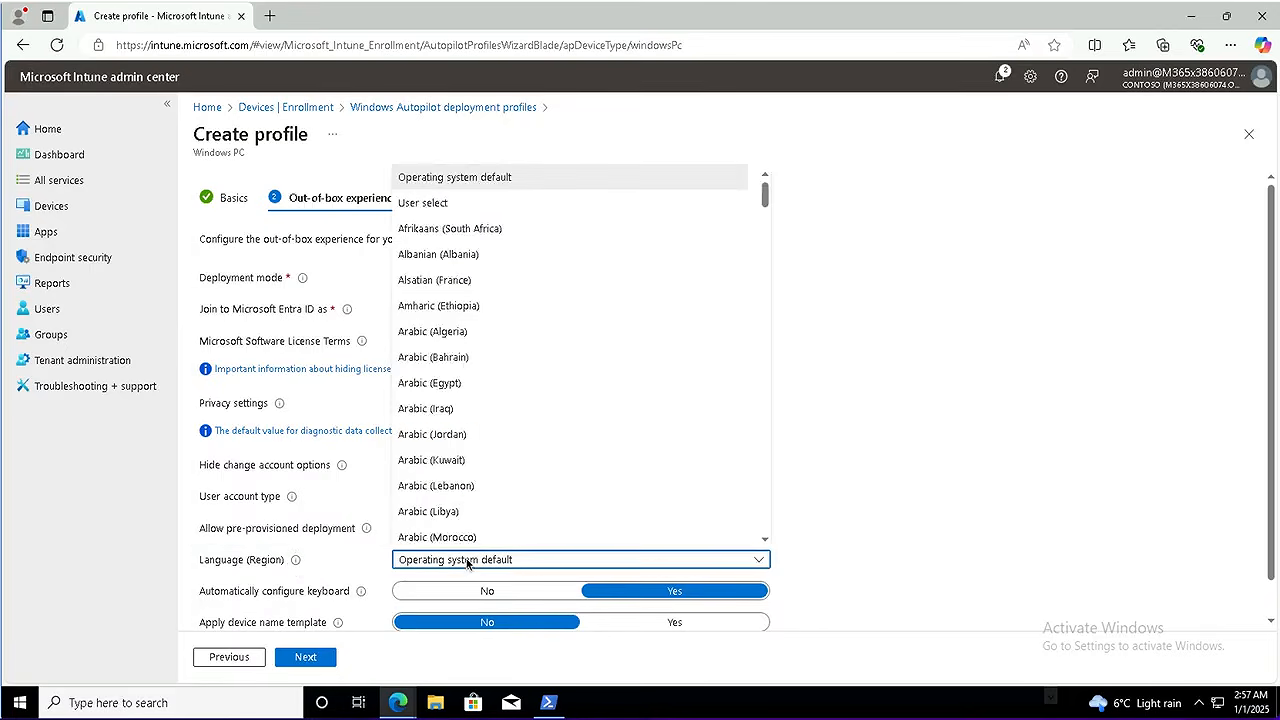
pyautogui.click(470, 562)
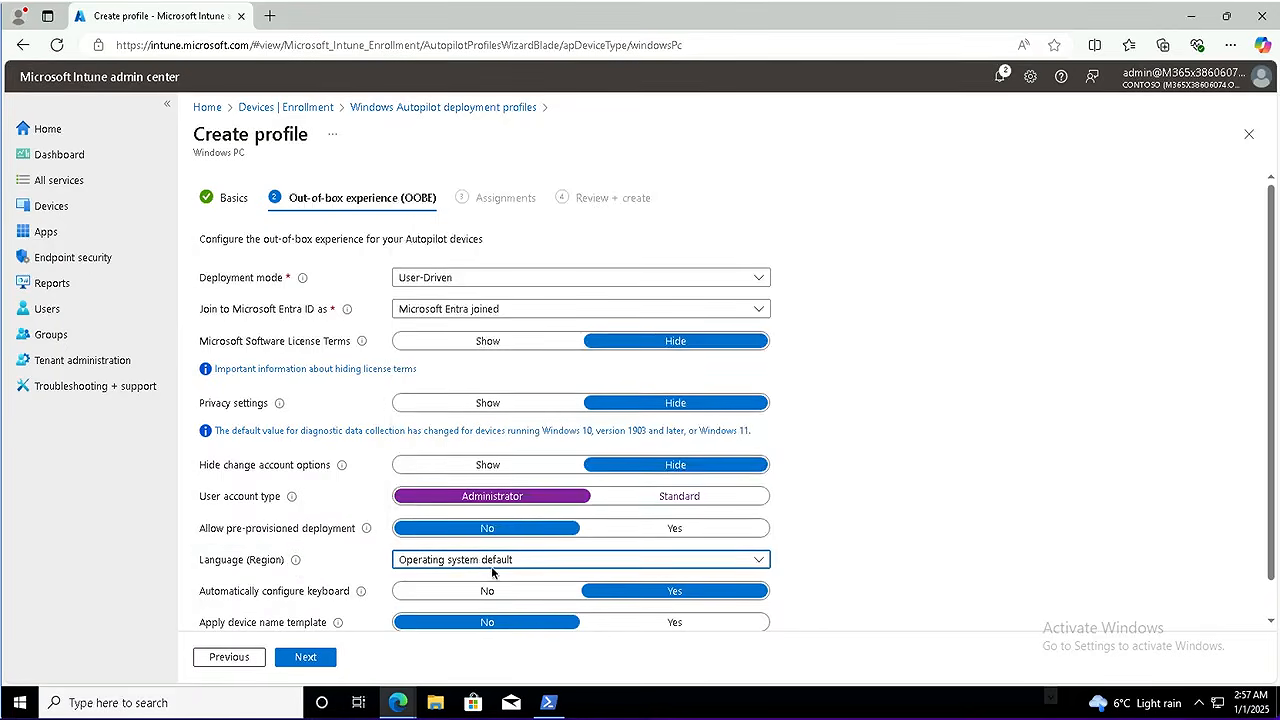
pyautogui.scroll(-1, 492, 572)
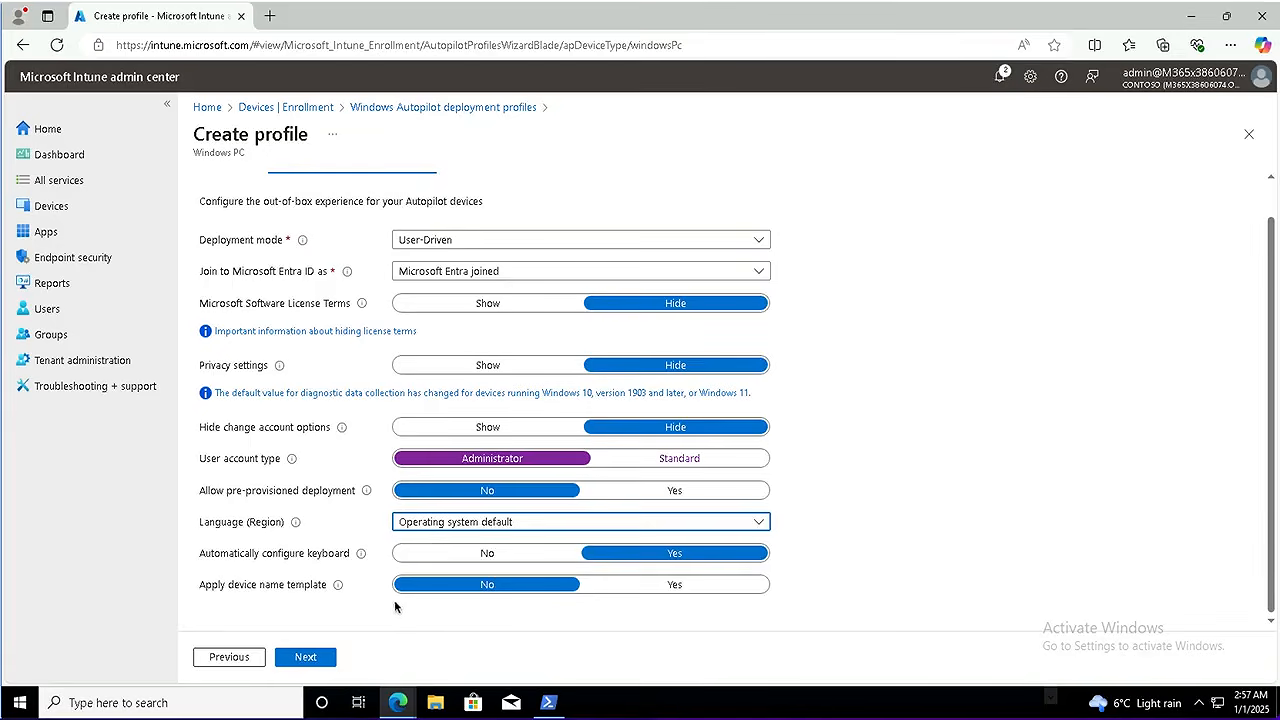
# Include the IT Devices group in the profile's assignments, then review and create Contoso profile1
pyautogui.click(316, 658)
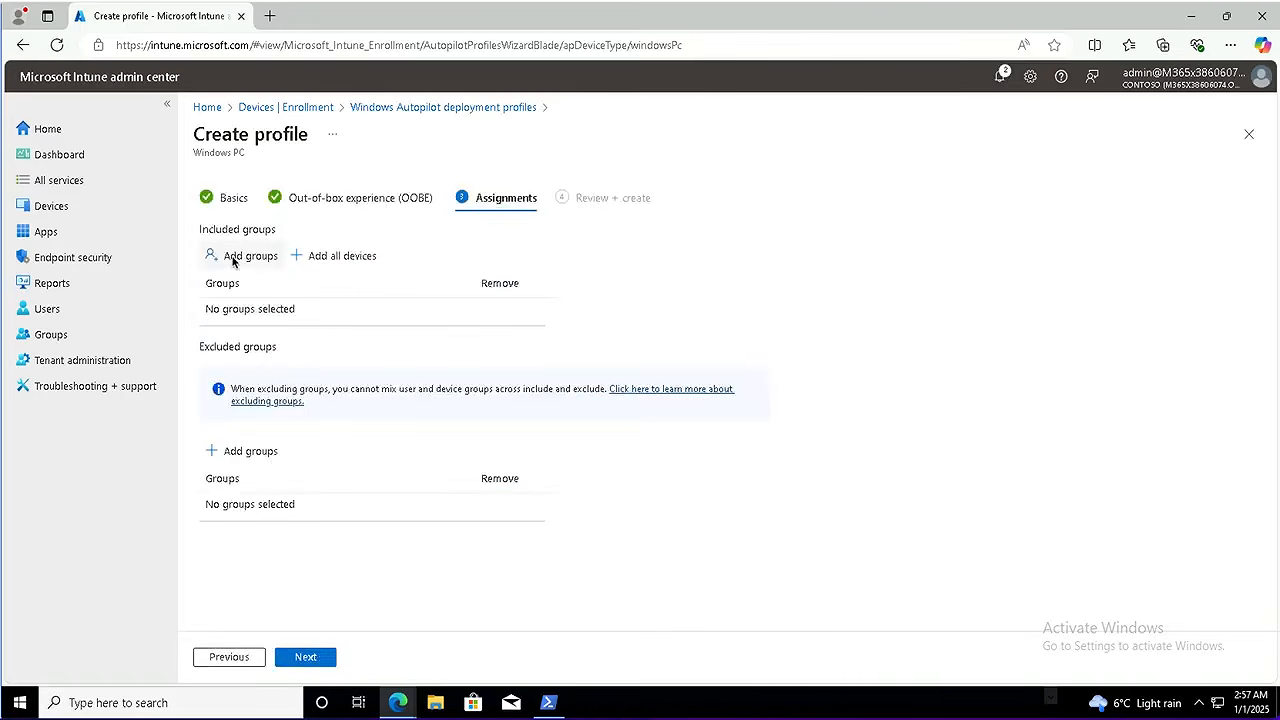
pyautogui.click(240, 256)
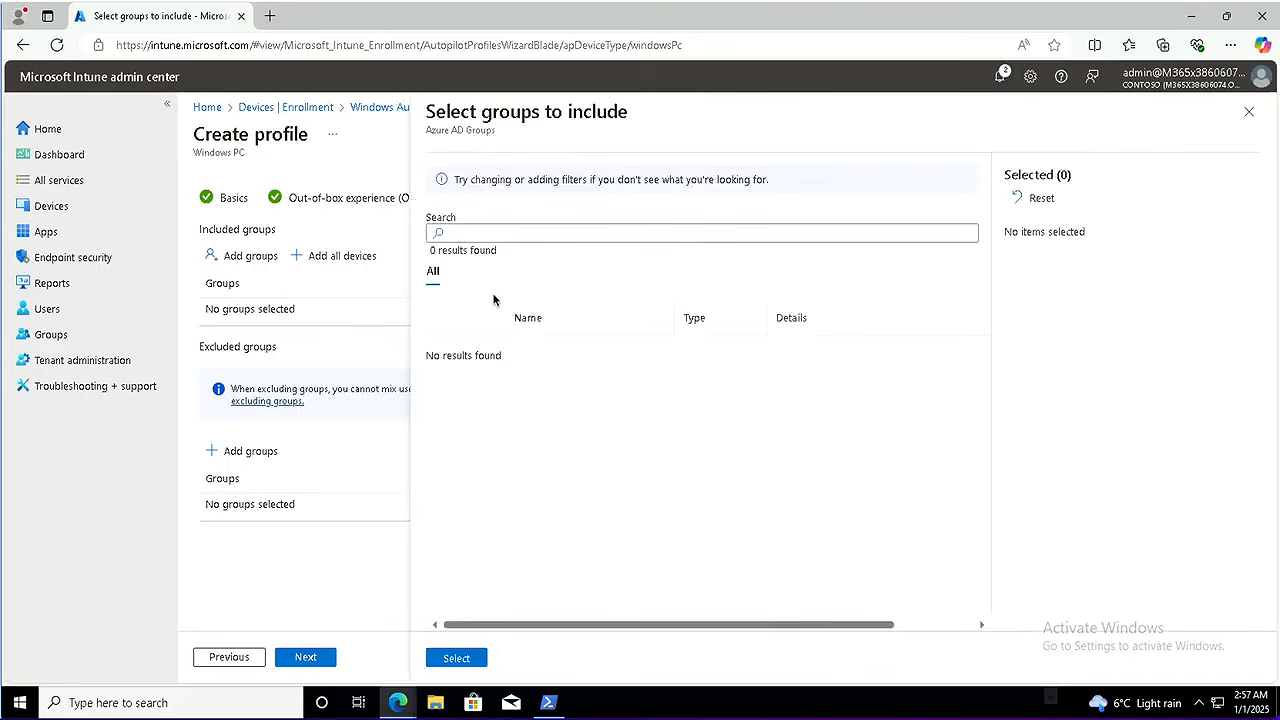
pyautogui.click(495, 236)
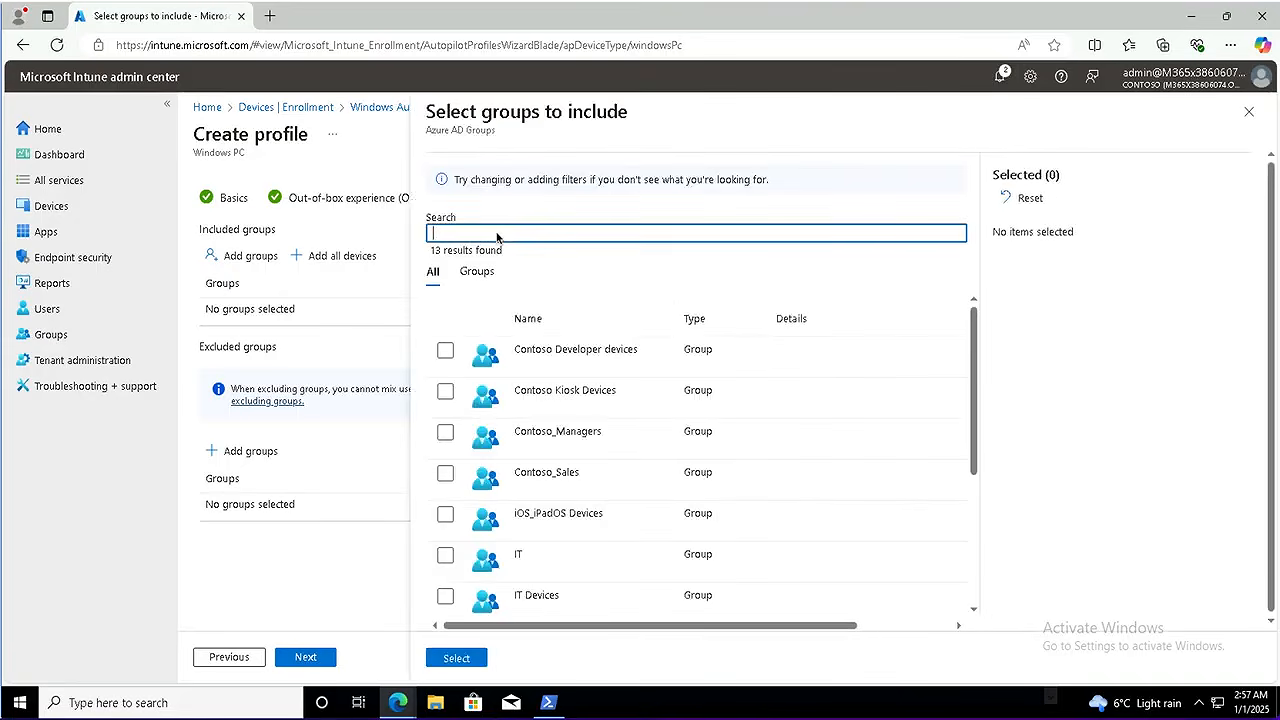
pyautogui.click(445, 596)
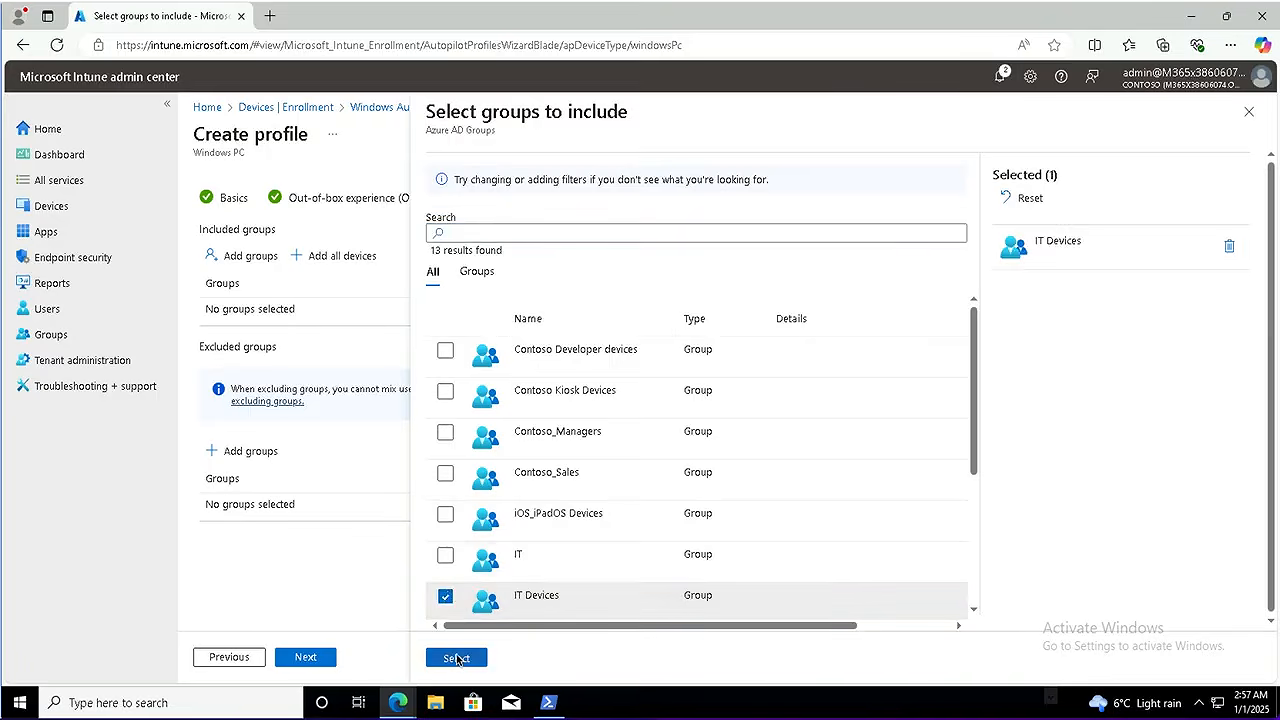
pyautogui.click(458, 657)
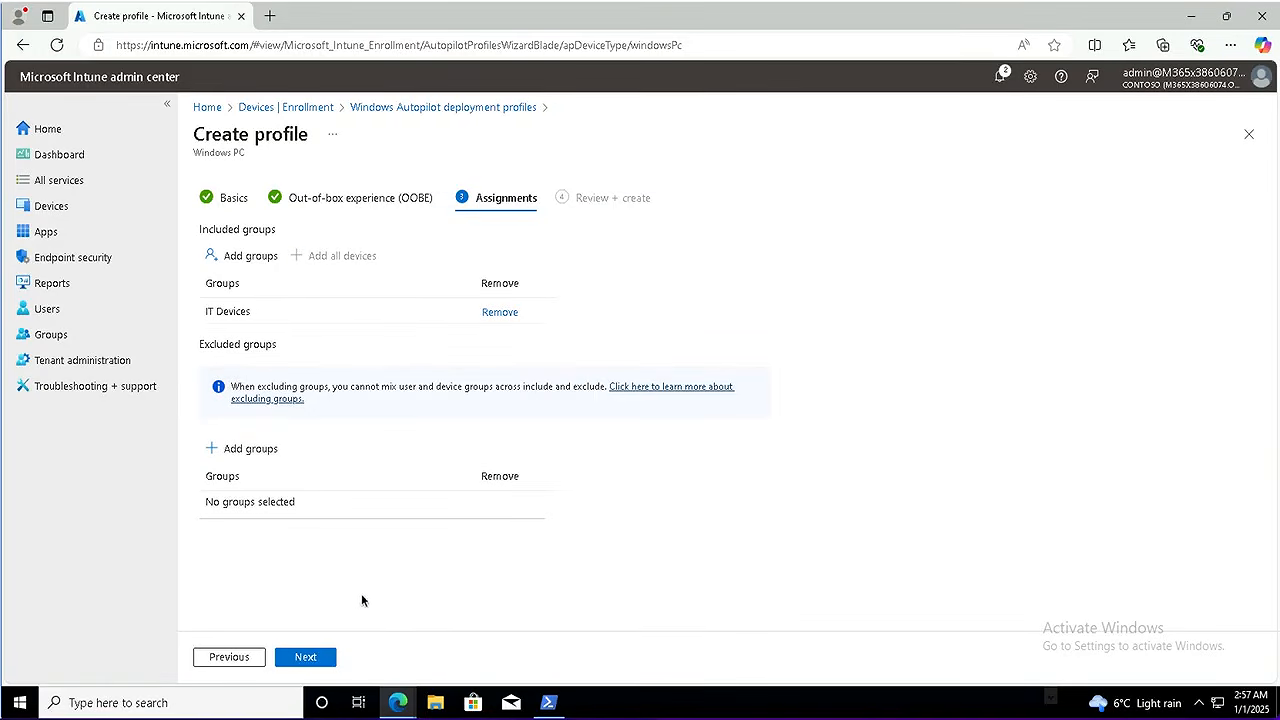
pyautogui.click(312, 658)
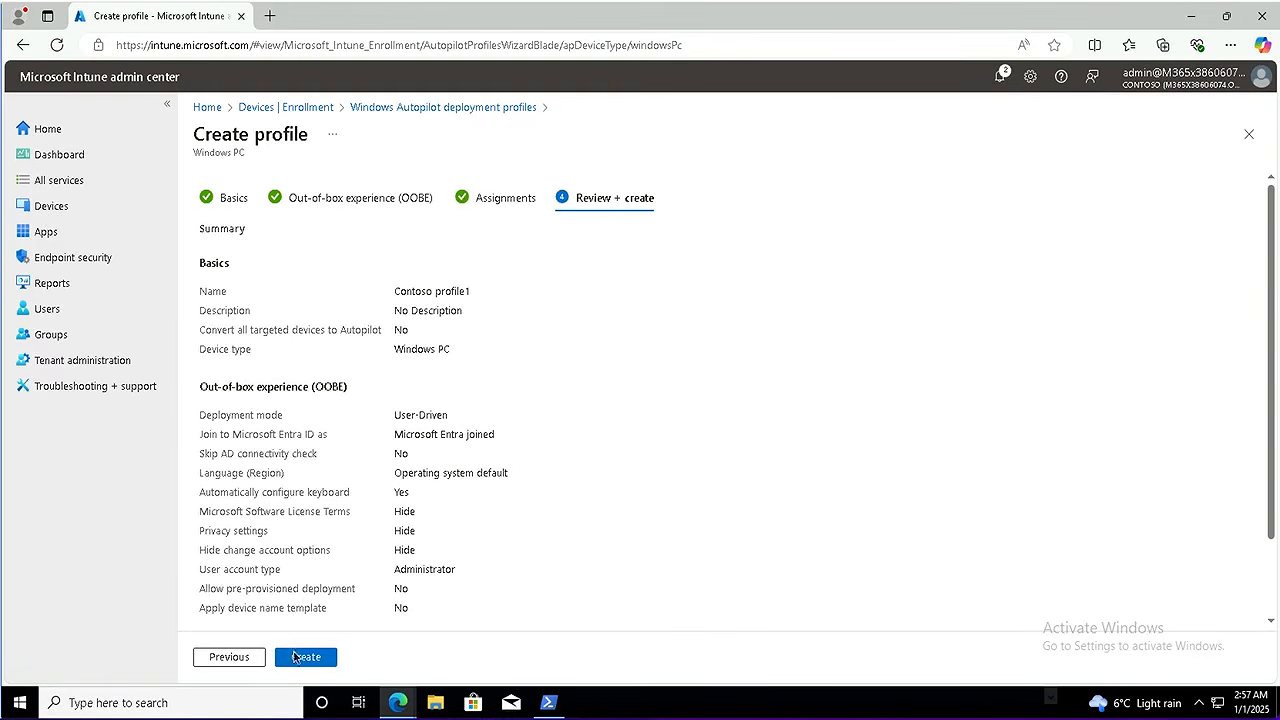
pyautogui.click(297, 658)
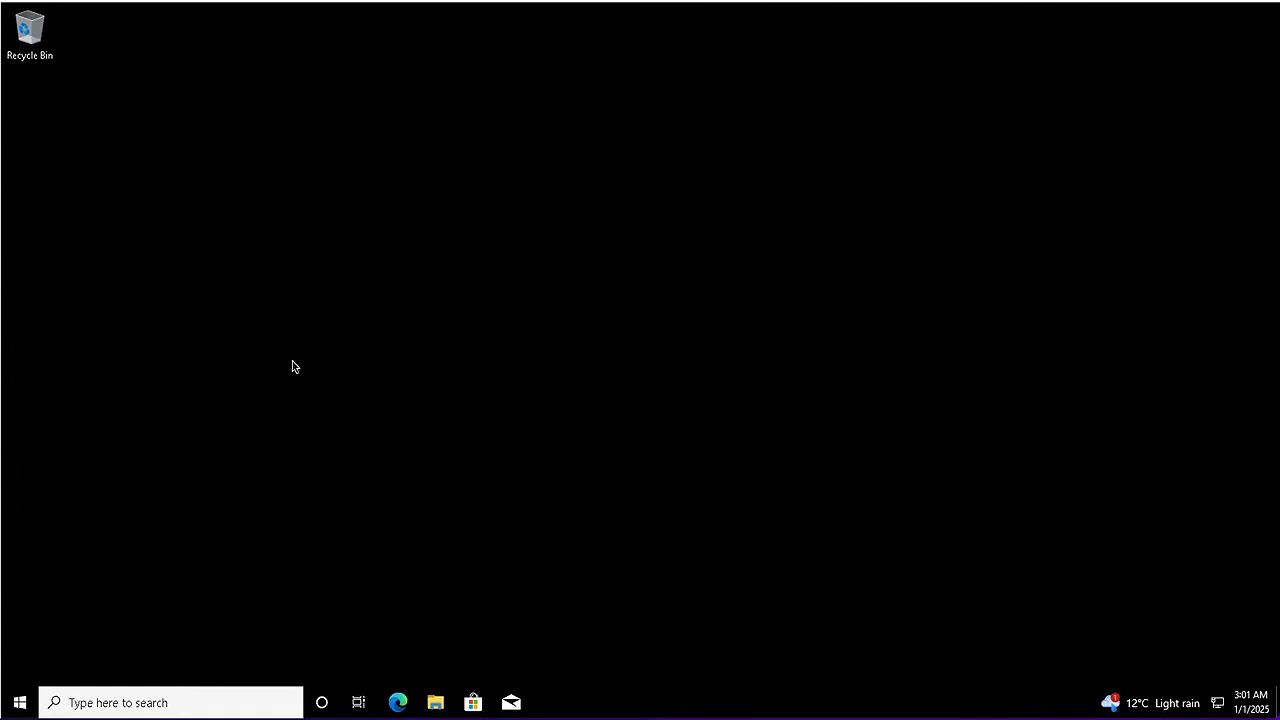
# Set up a Reset this PC with Remove everything and Local reinstall, stopping at Ready to reset
pyautogui.click(157, 705)
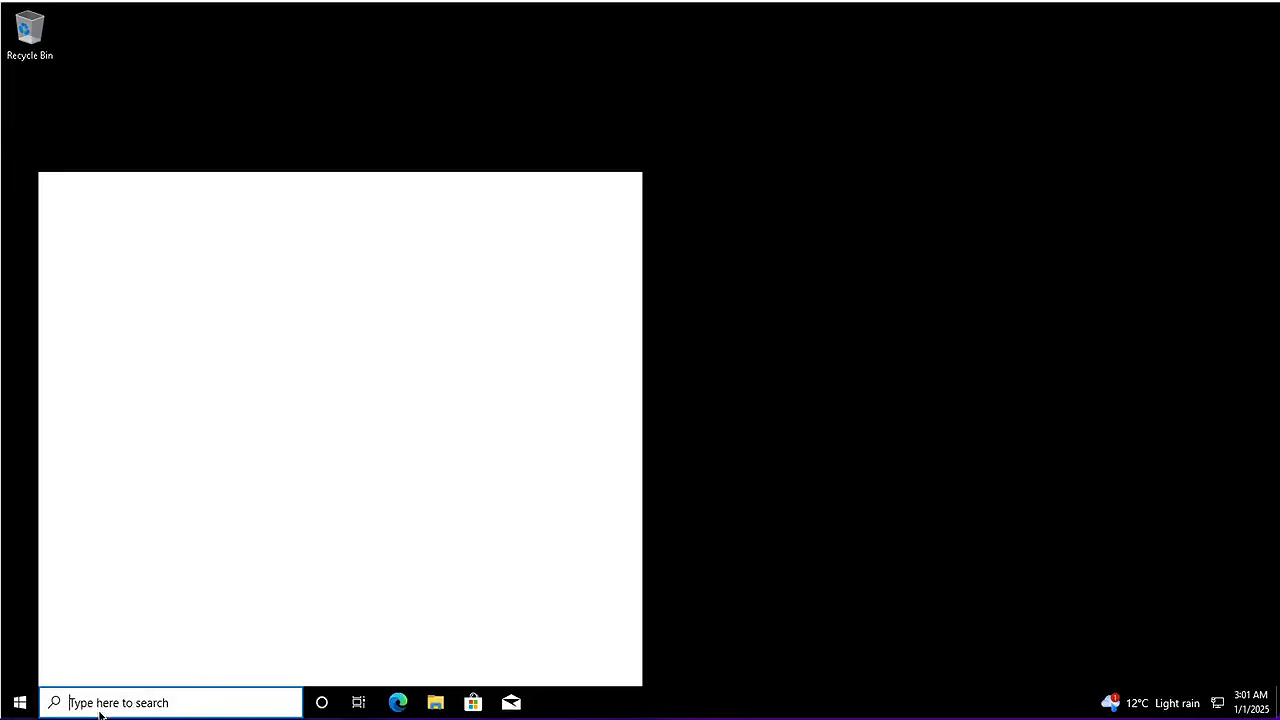
pyautogui.write('reset')
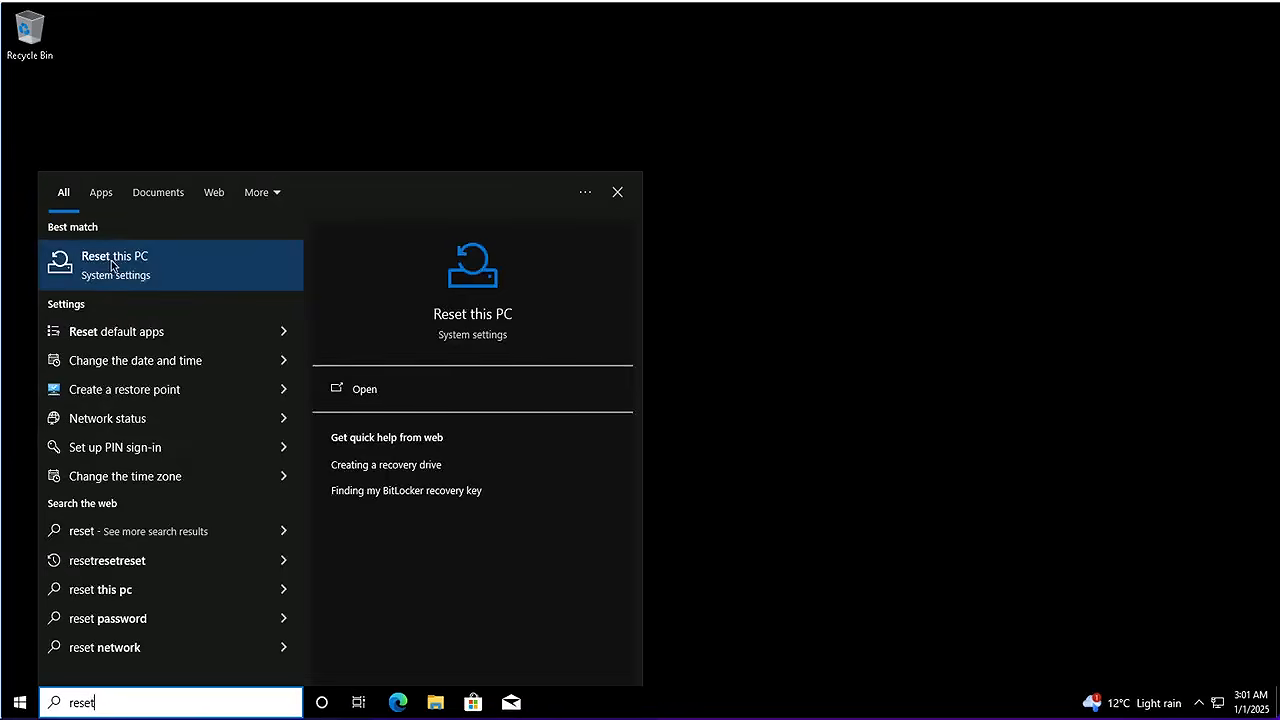
pyautogui.click(108, 263)
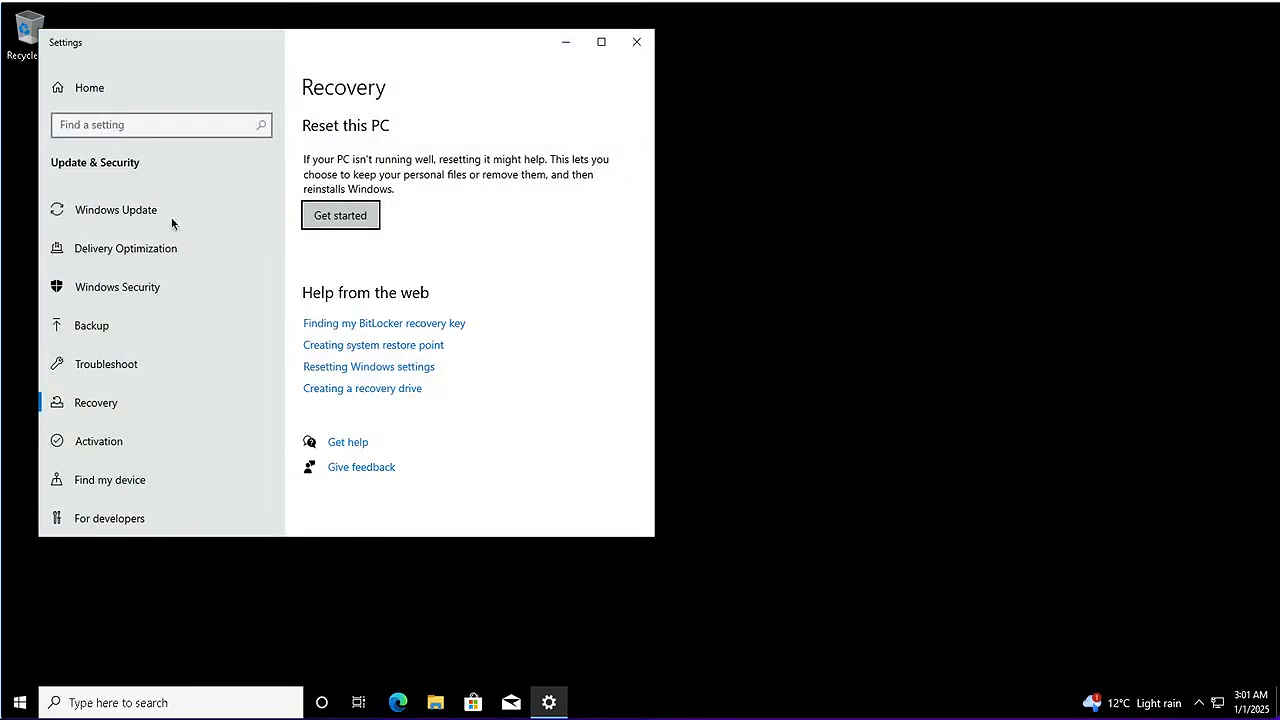
pyautogui.click(365, 218)
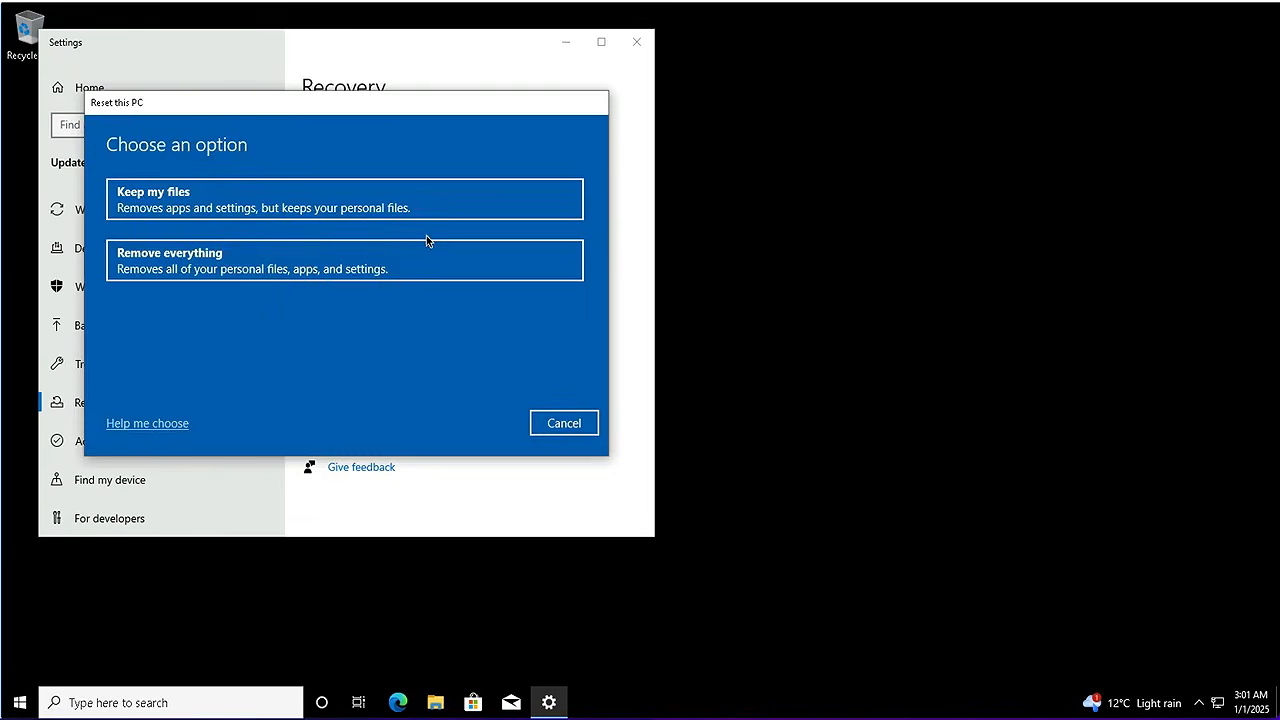
pyautogui.click(234, 272)
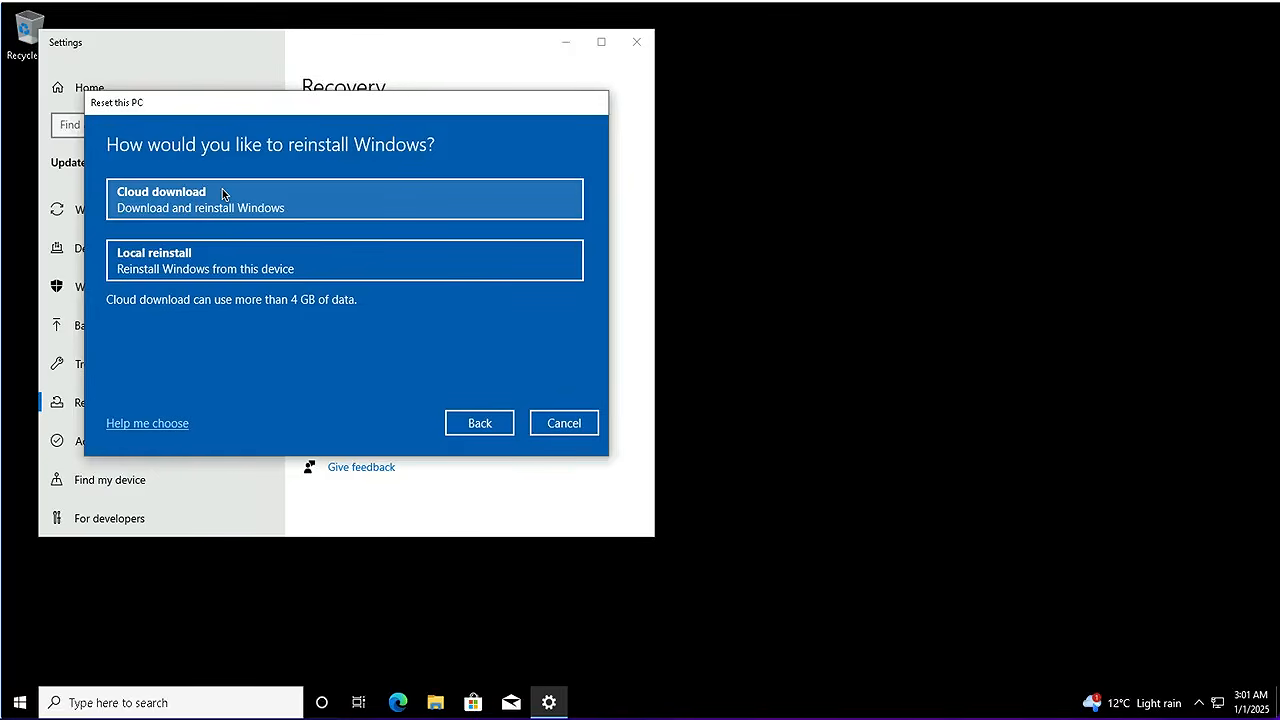
pyautogui.click(179, 270)
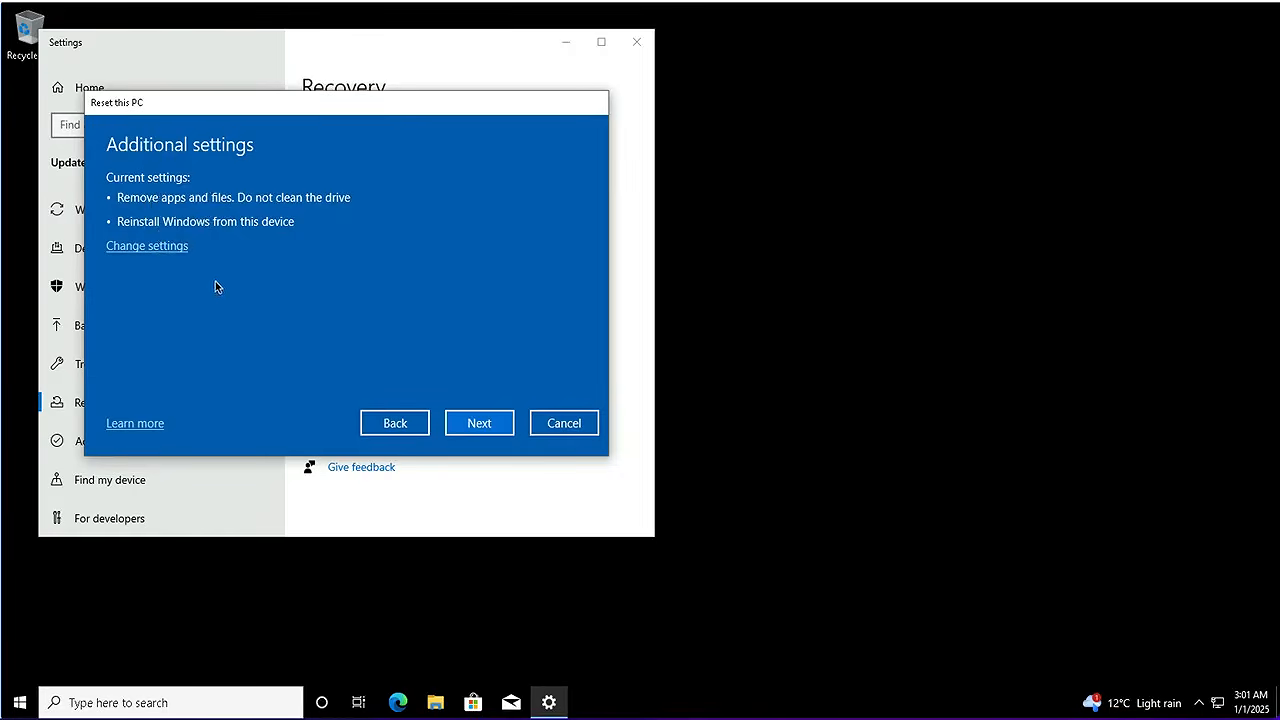
pyautogui.click(479, 423)
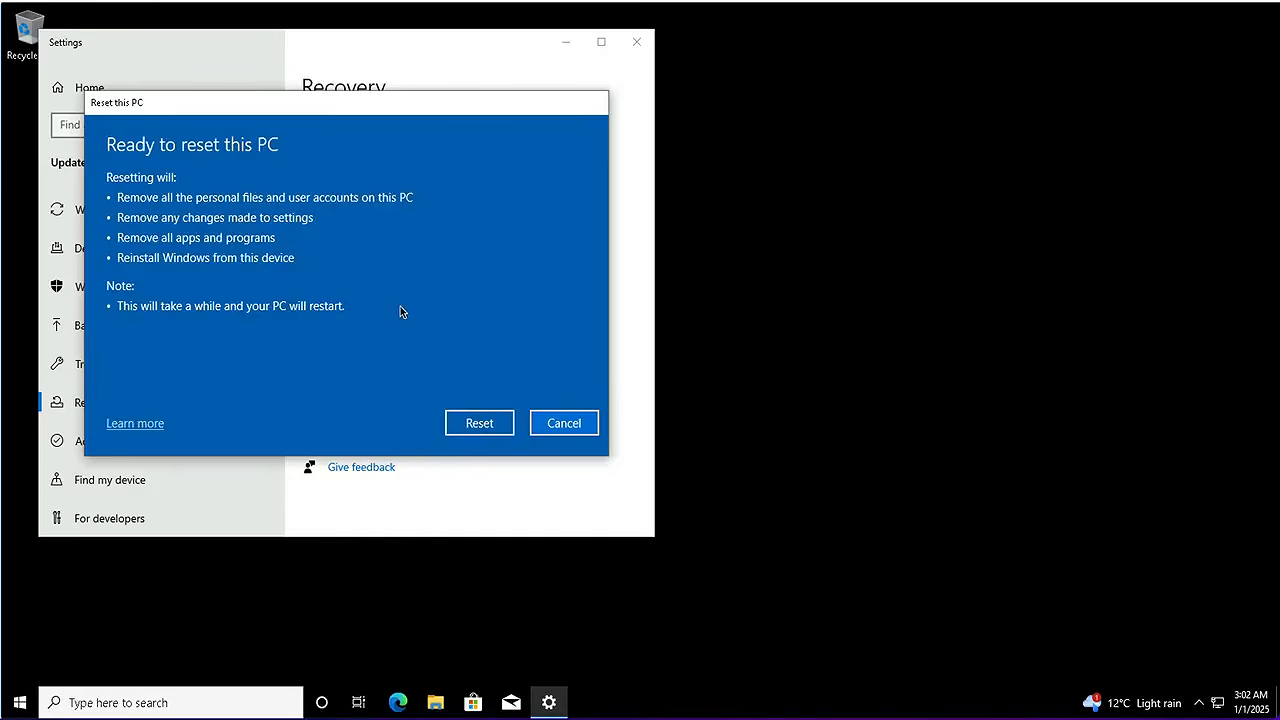
# Confirm the reset so the PC wipes and reinstalls Windows through to setup
pyautogui.click(484, 427)
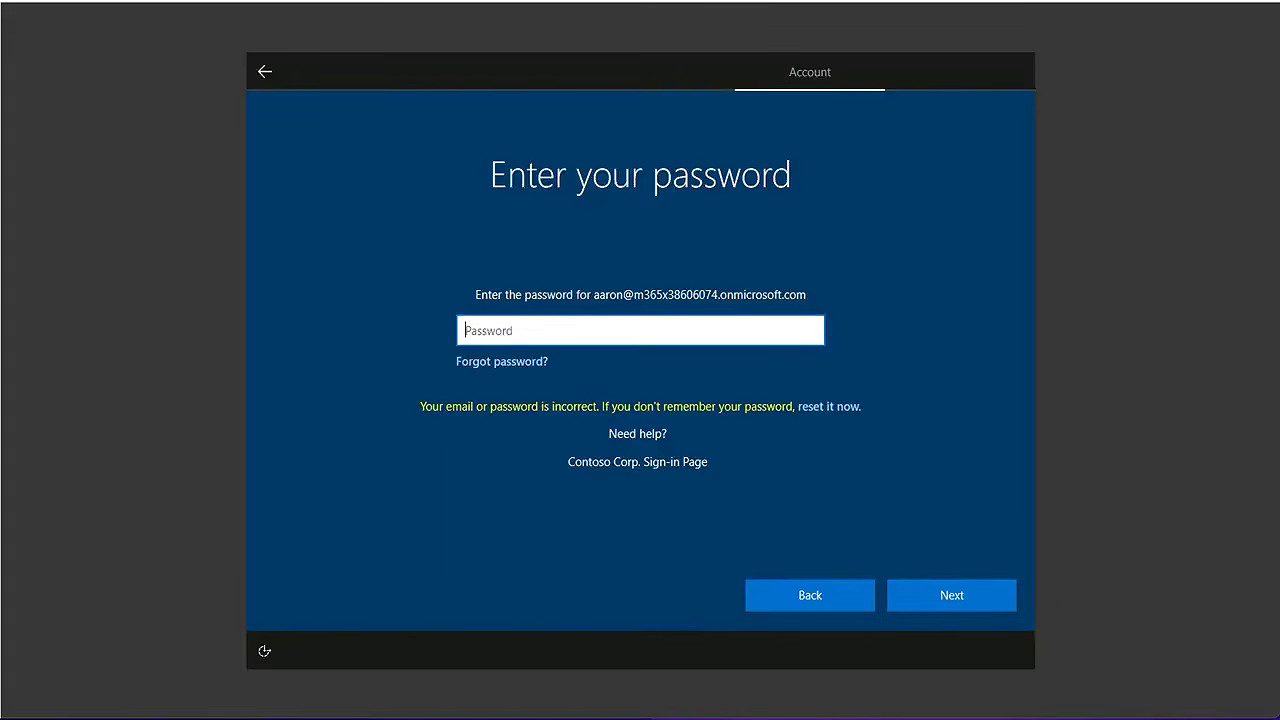
# Enter the work account's password at the setup prompt and submit it
pyautogui.write('••••••••••••')
pyautogui.click(952, 596)
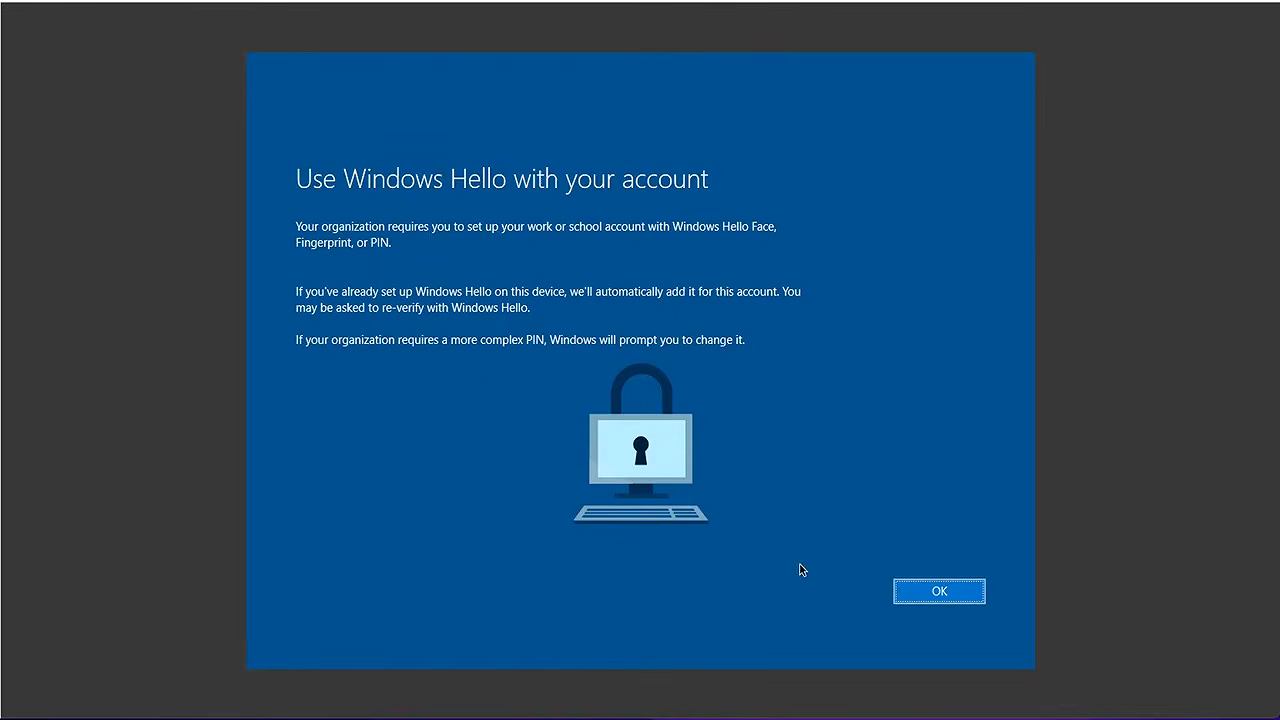
# Accept the Windows Hello requirement and continue through the Authenticator app setup screens
pyautogui.click(938, 594)
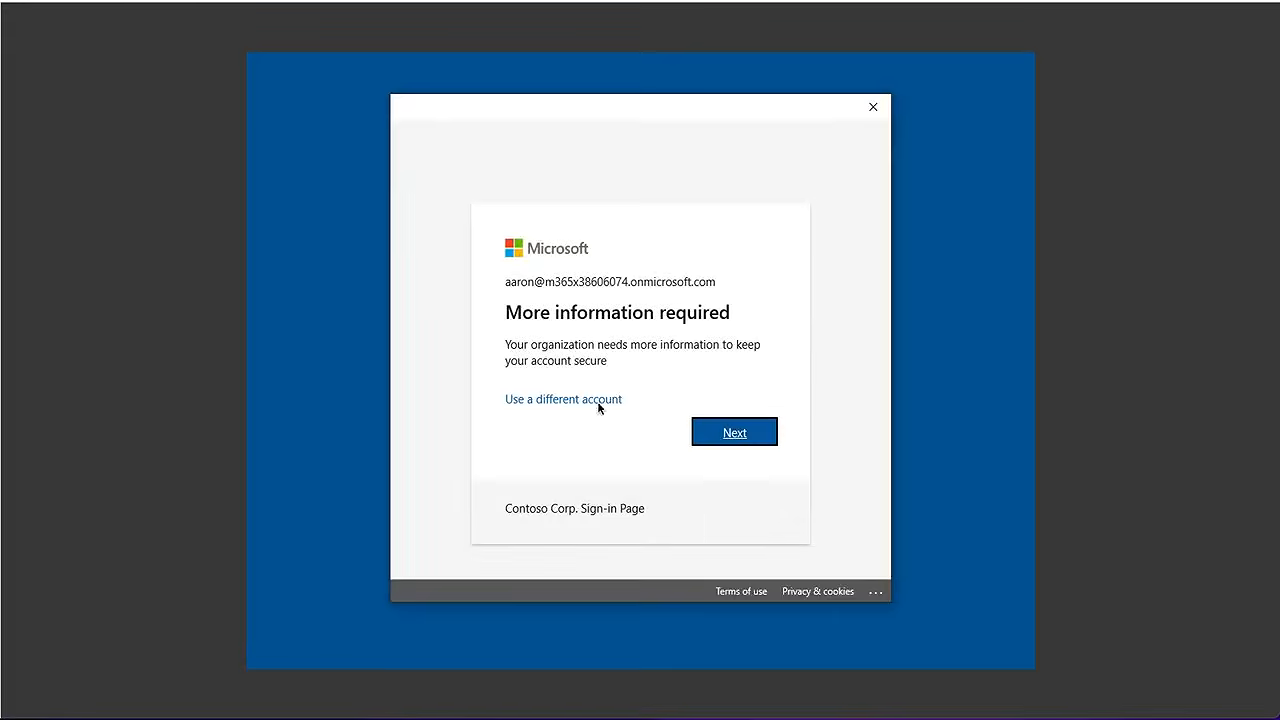
pyautogui.click(711, 437)
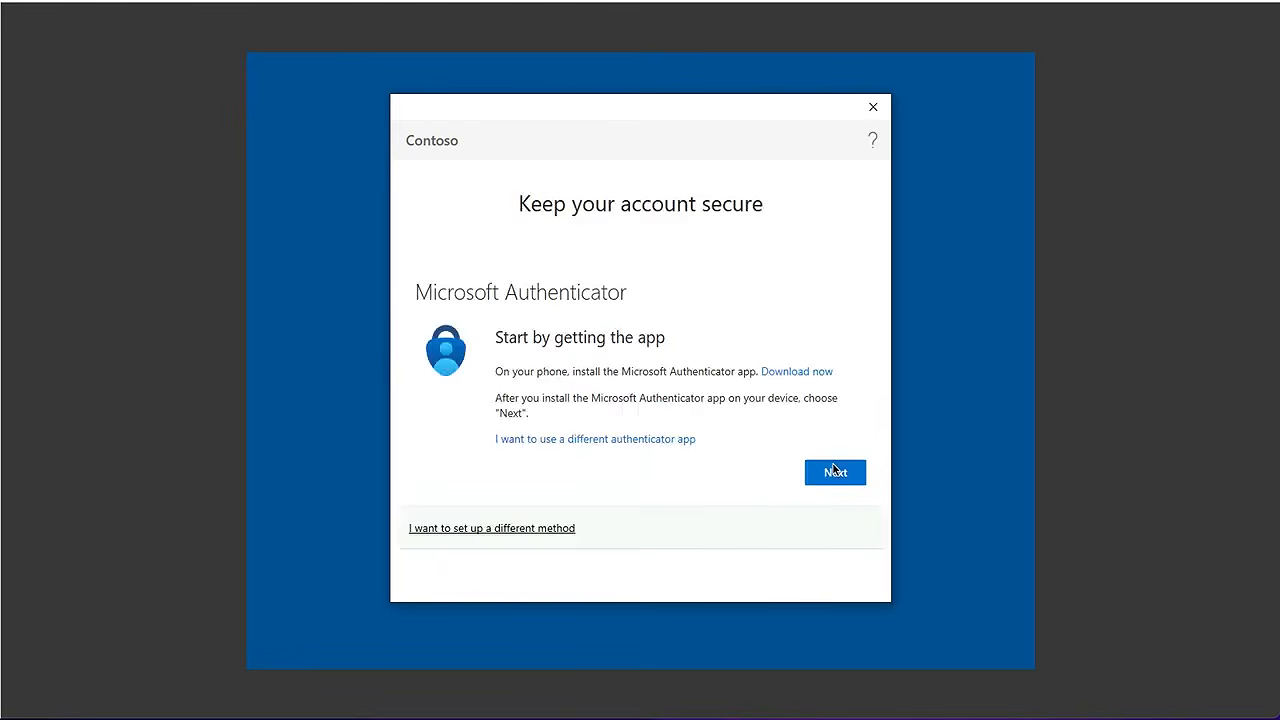
pyautogui.click(829, 476)
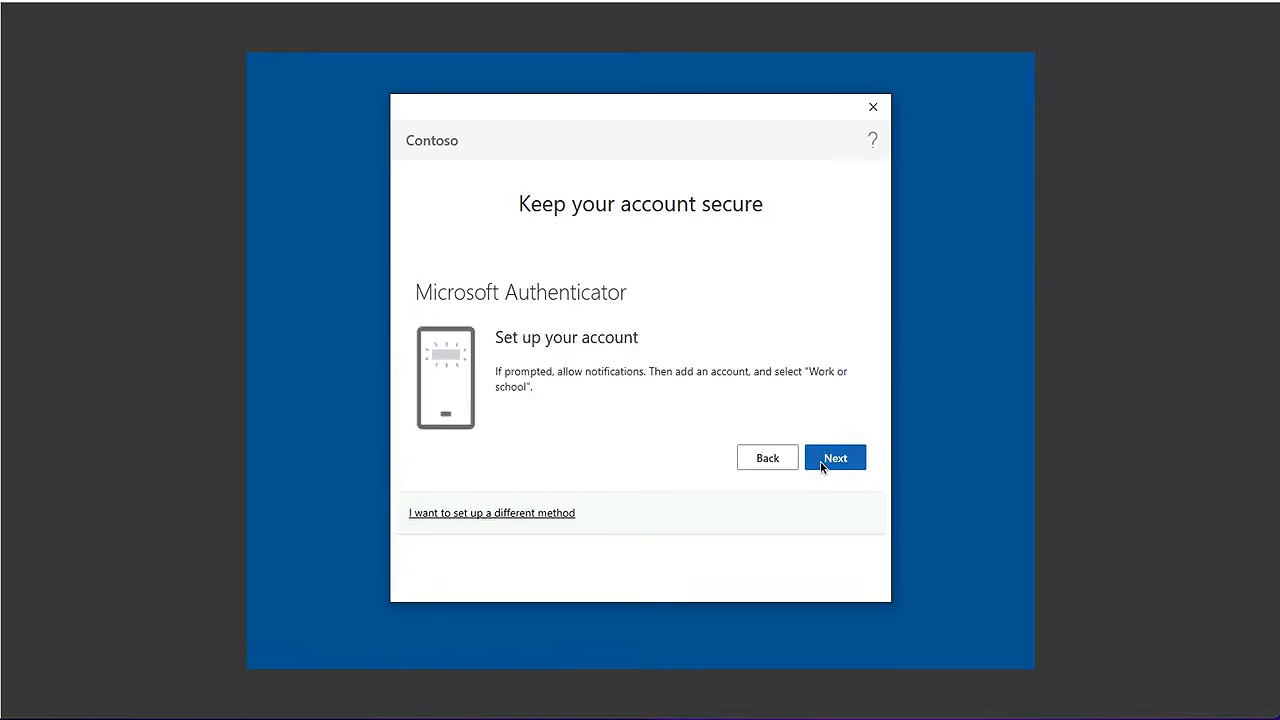
pyautogui.click(822, 467)
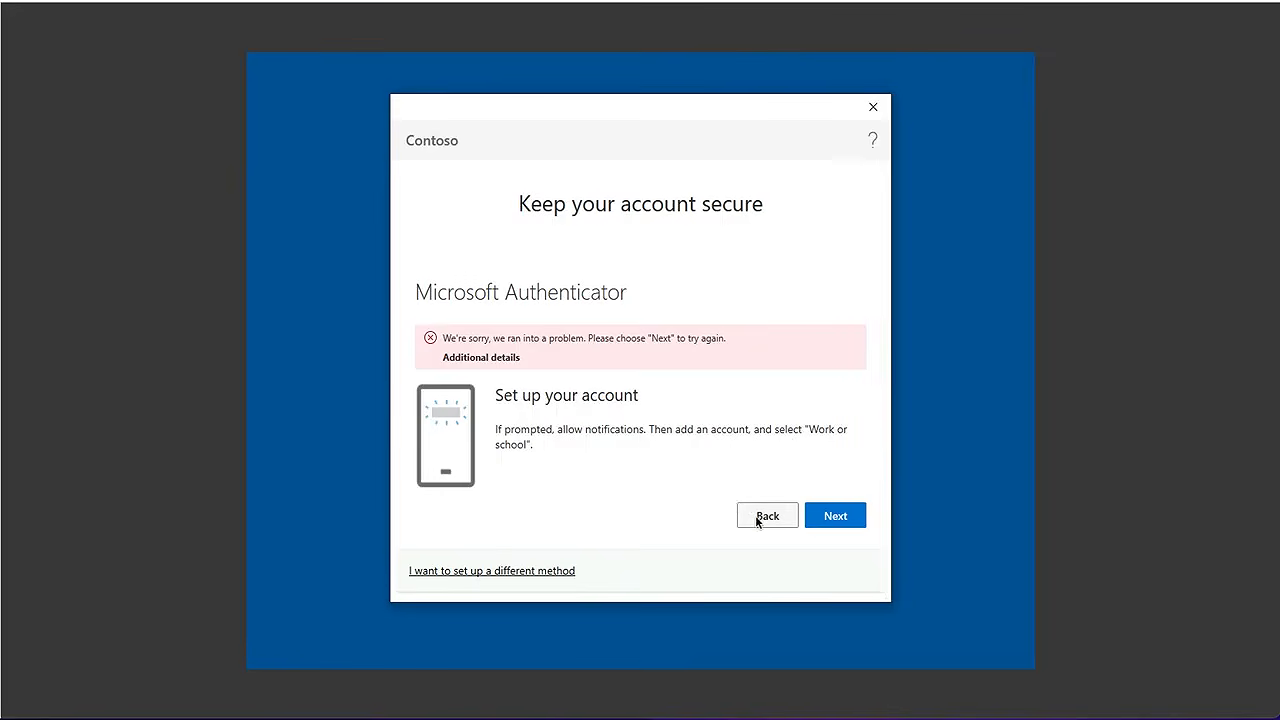
# Pick Microsoft Authenticator as the verification method and retry until the QR code appears
pyautogui.click(526, 571)
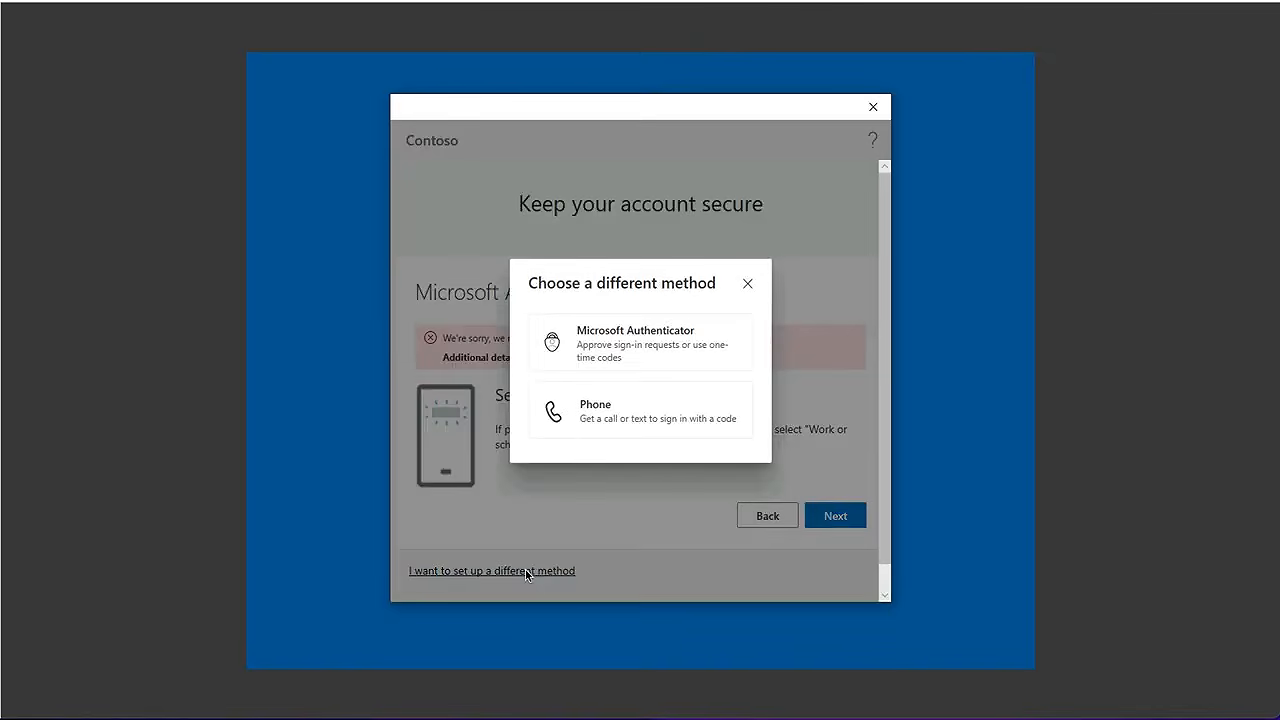
pyautogui.click(613, 344)
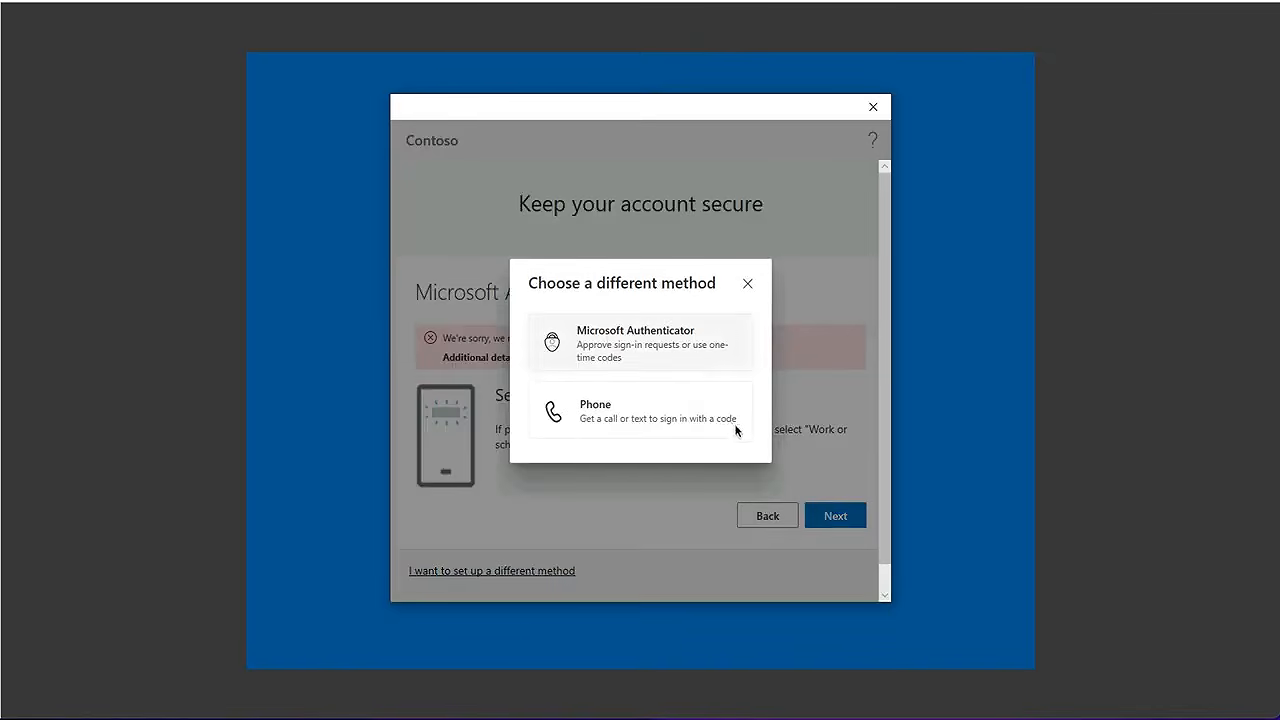
pyautogui.click(832, 514)
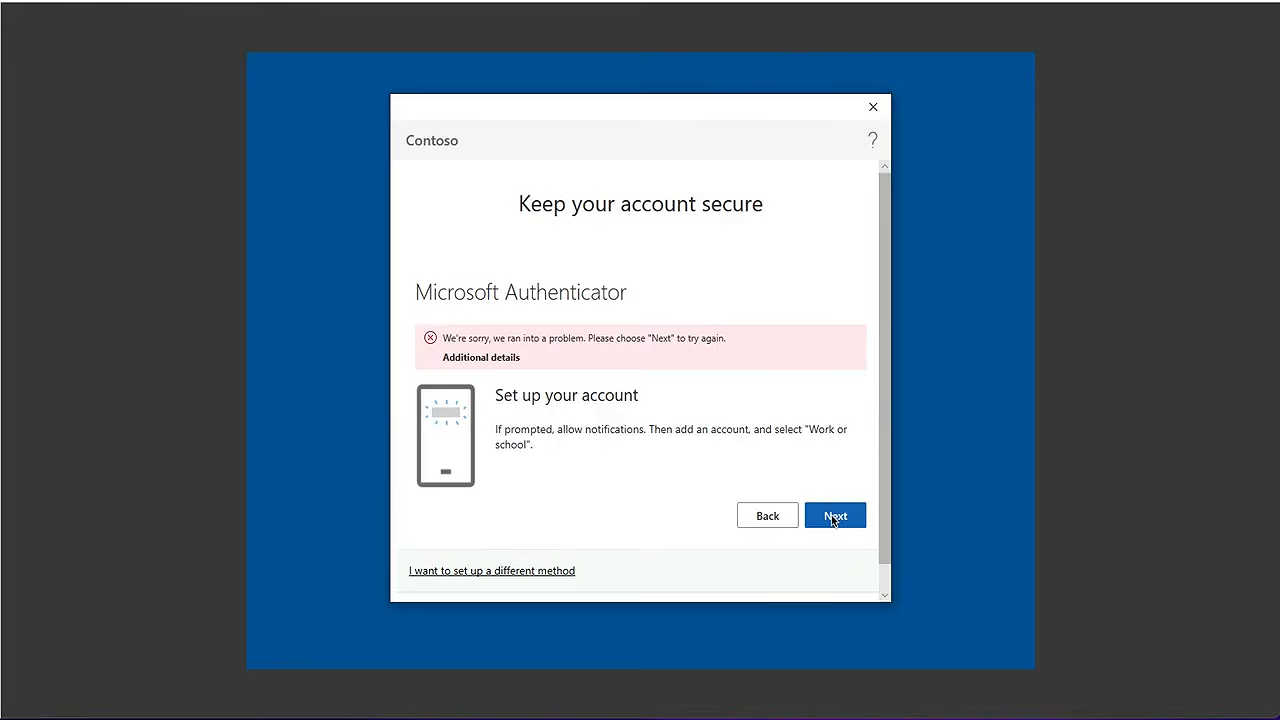
pyautogui.click(832, 516)
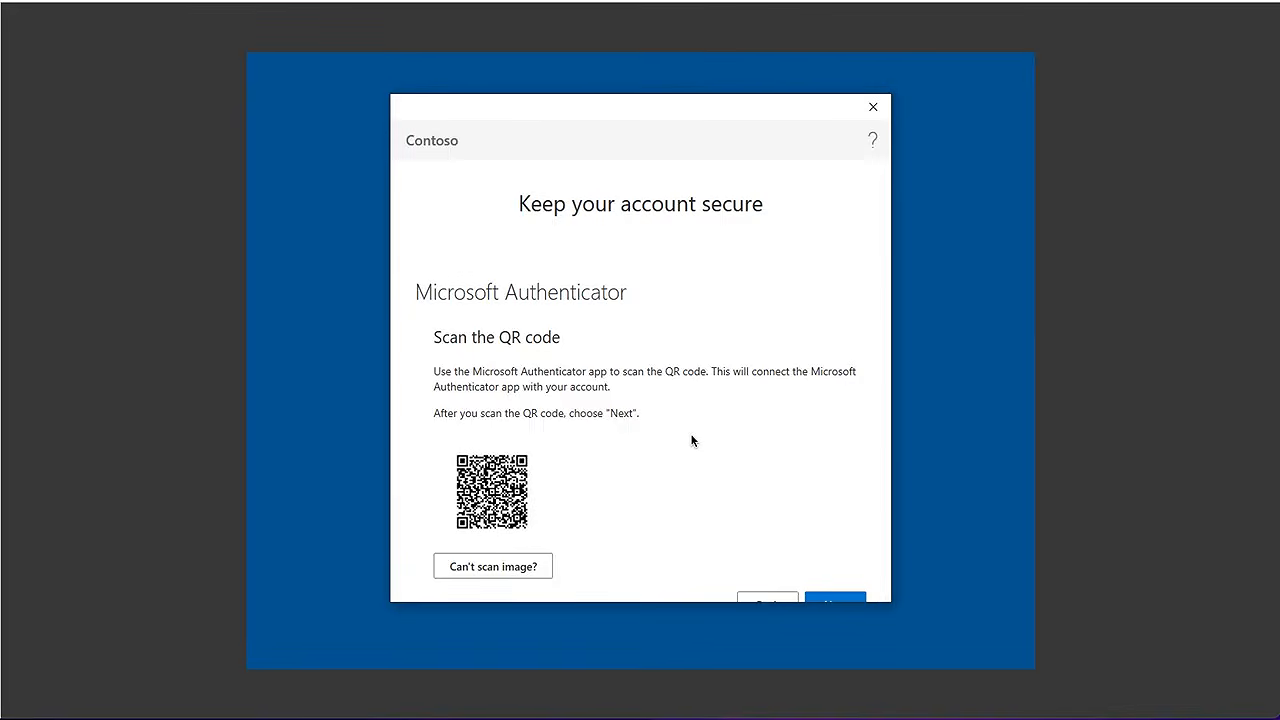
# Link the scanned Authenticator app and continue once its test notification shows approved
pyautogui.click(835, 599)
pyautogui.scroll(-2, 883, 545)
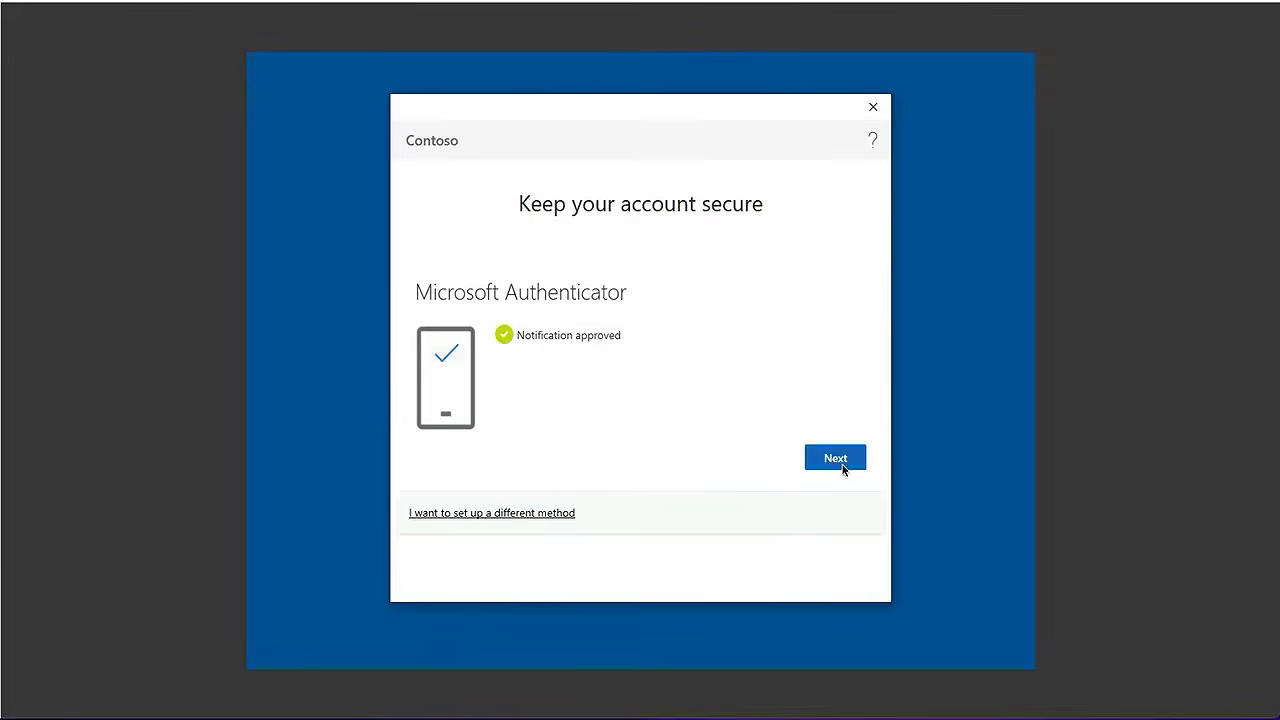
pyautogui.click(842, 464)
# Confirm Authenticator as the default sign-in method and finish the security info setup
pyautogui.click(842, 464)
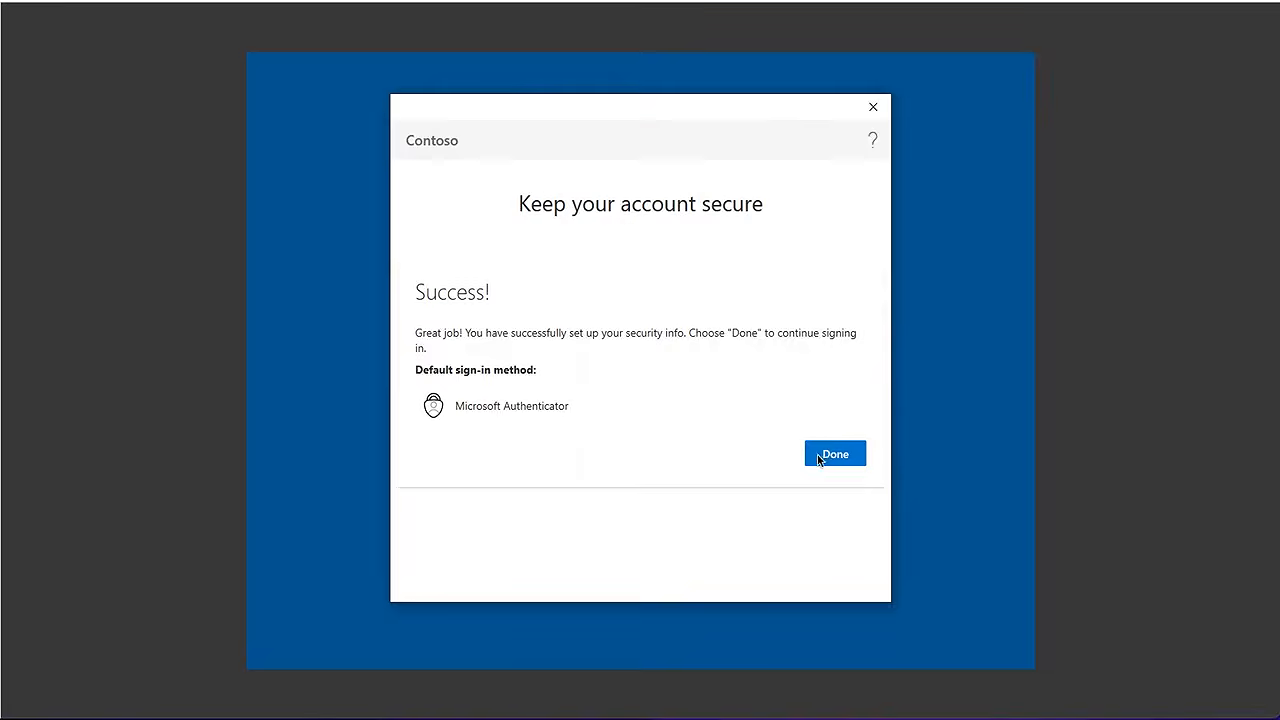
pyautogui.click(820, 455)
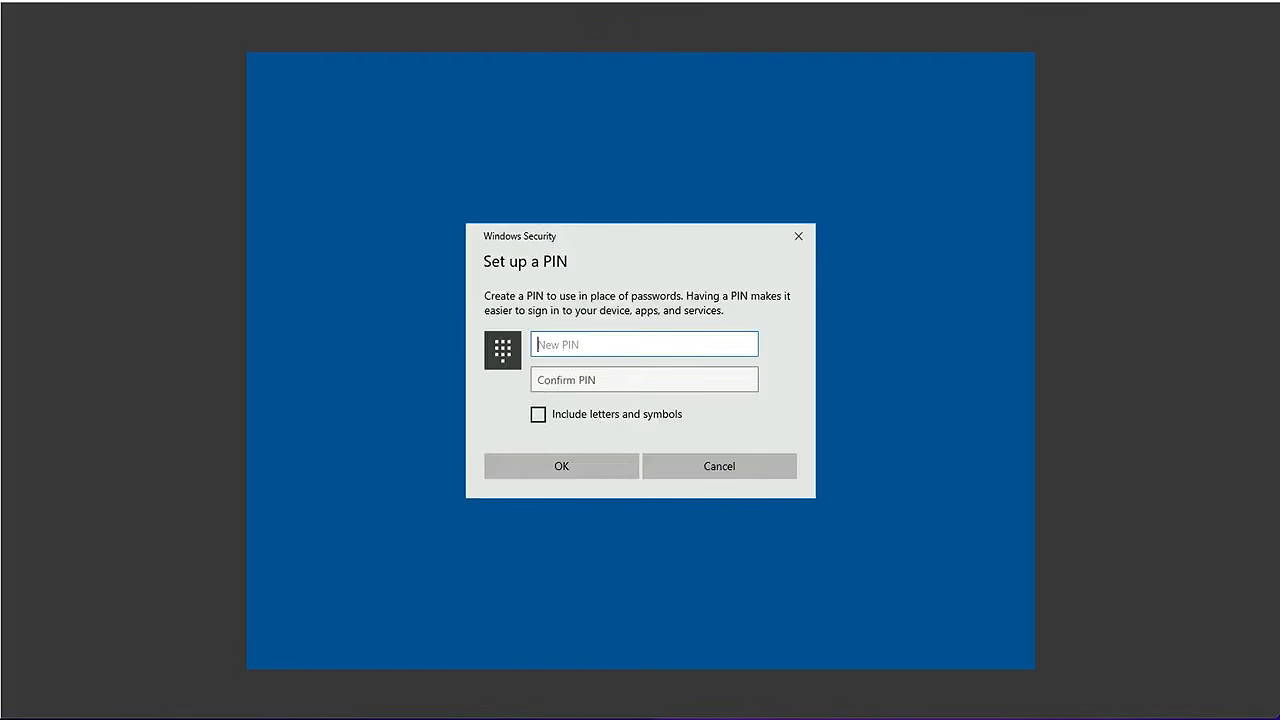
# Enter a six-digit PIN in New PIN and Confirm PIN and submit it
pyautogui.write('123456')
pyautogui.click(551, 380)
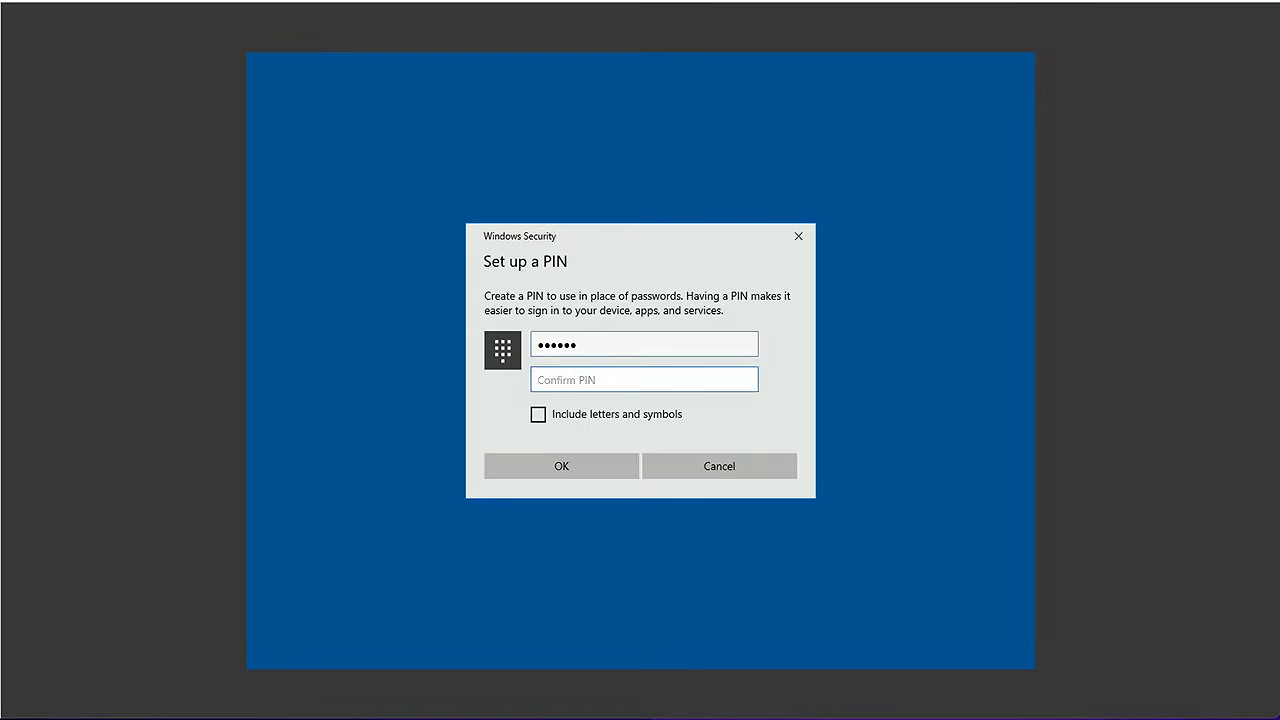
pyautogui.write('123456')
pyautogui.click(554, 470)
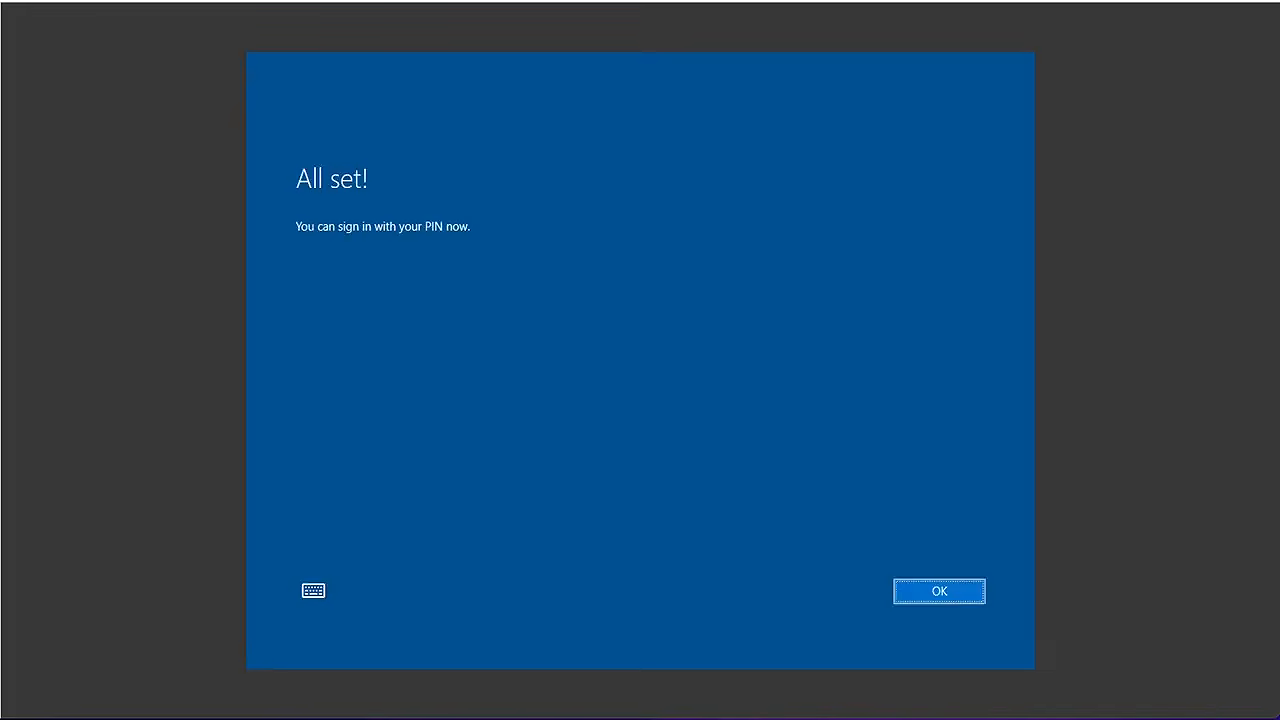
# Dismiss All set, answer Yes to network discoverability, and launch Settings from Start
pyautogui.click(912, 592)
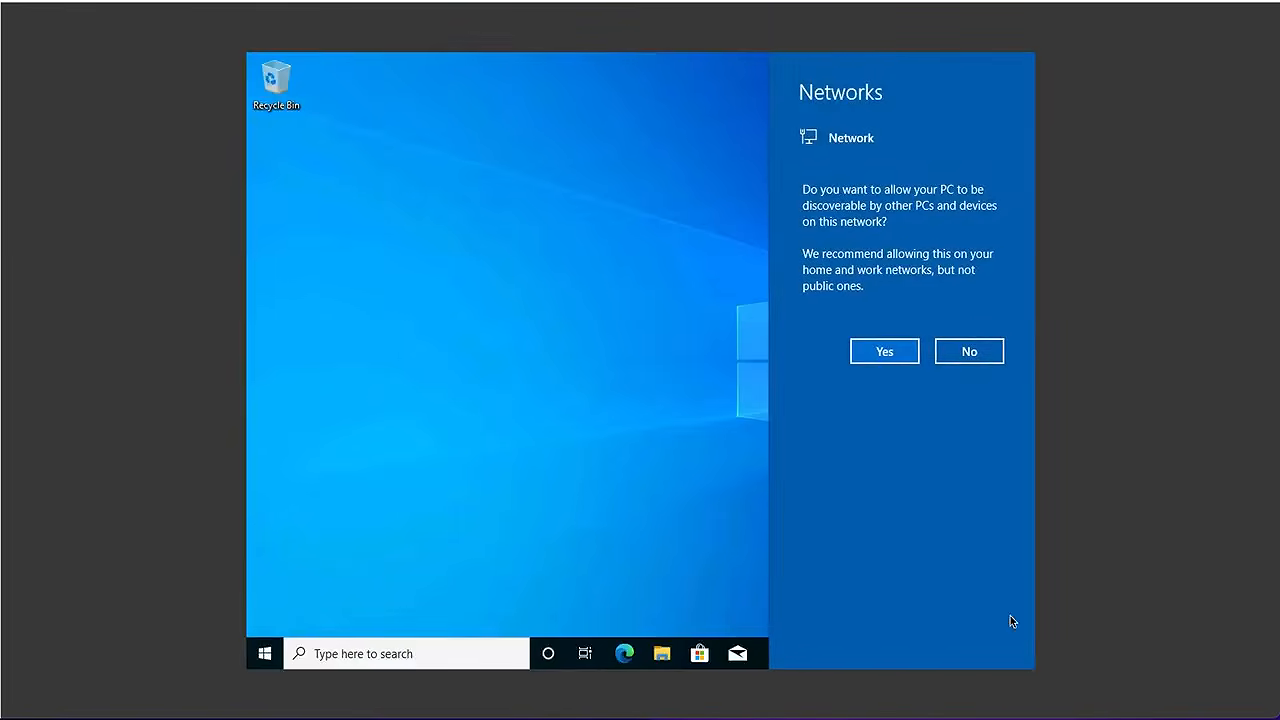
pyautogui.click(886, 351)
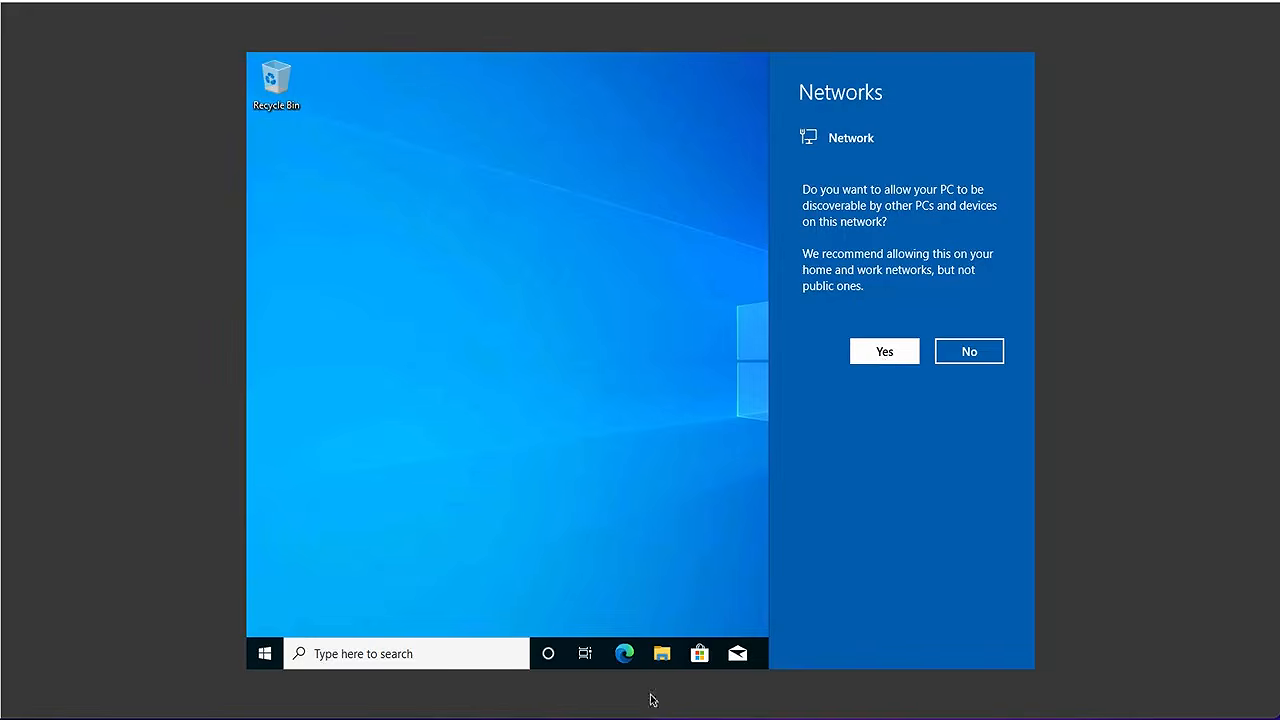
pyautogui.click(264, 654)
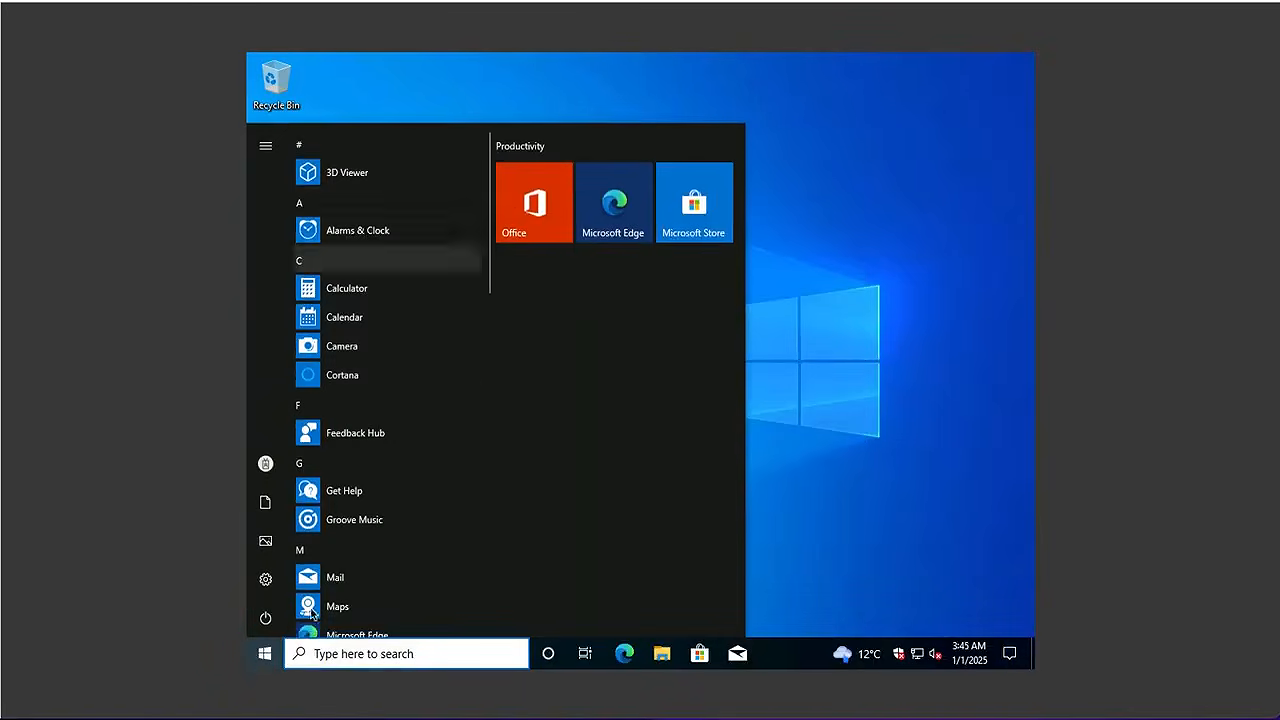
pyautogui.click(338, 584)
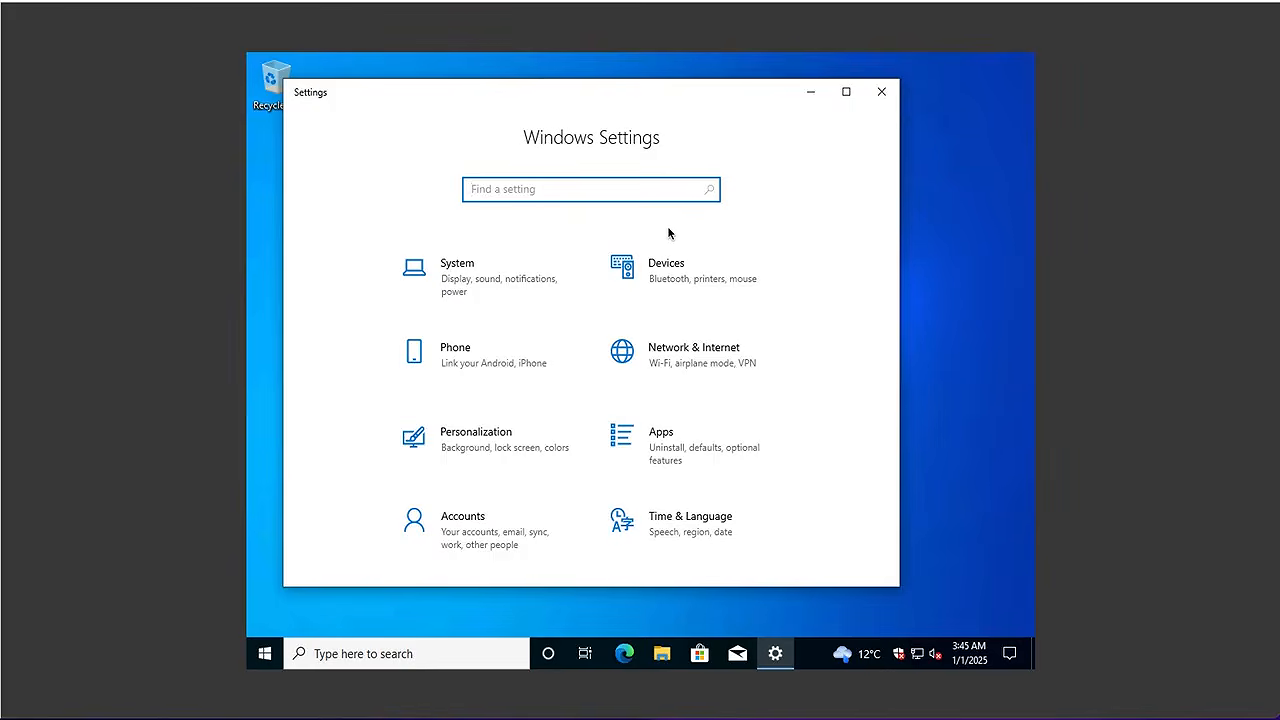
# View the Contoso Azure AD connection's info under Access work or school and run Sync
pyautogui.click(460, 526)
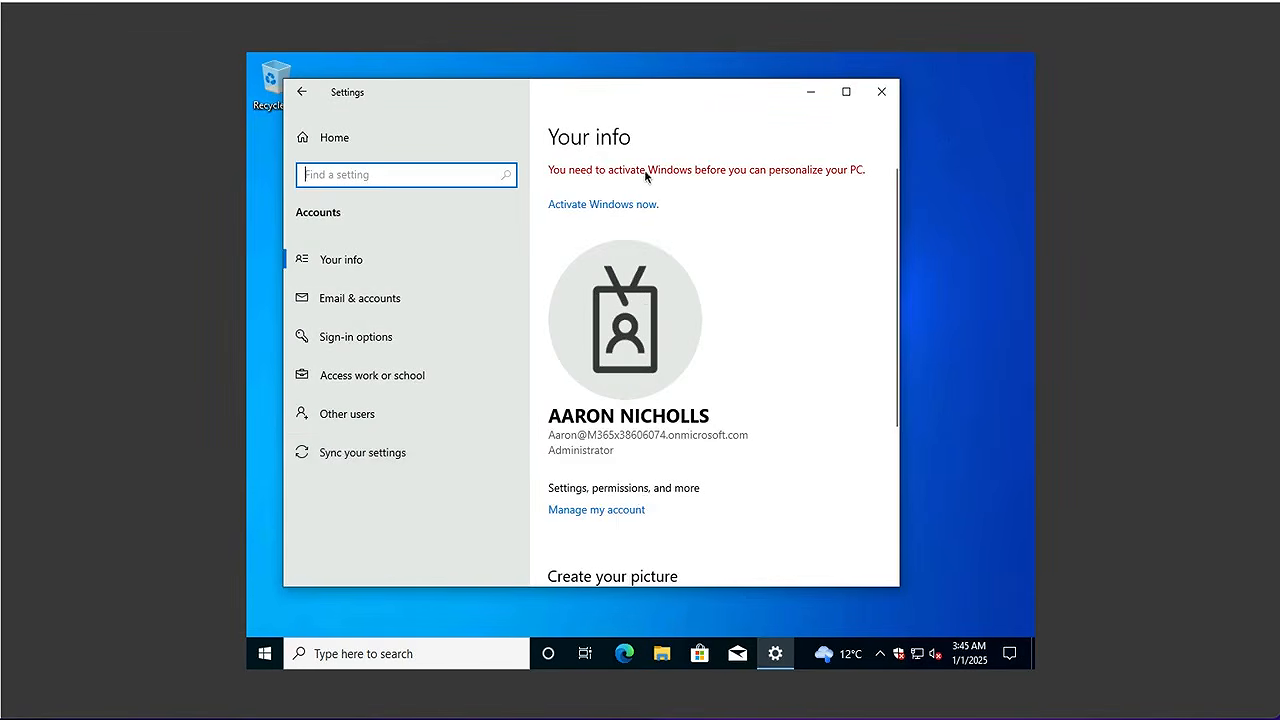
pyautogui.click(350, 375)
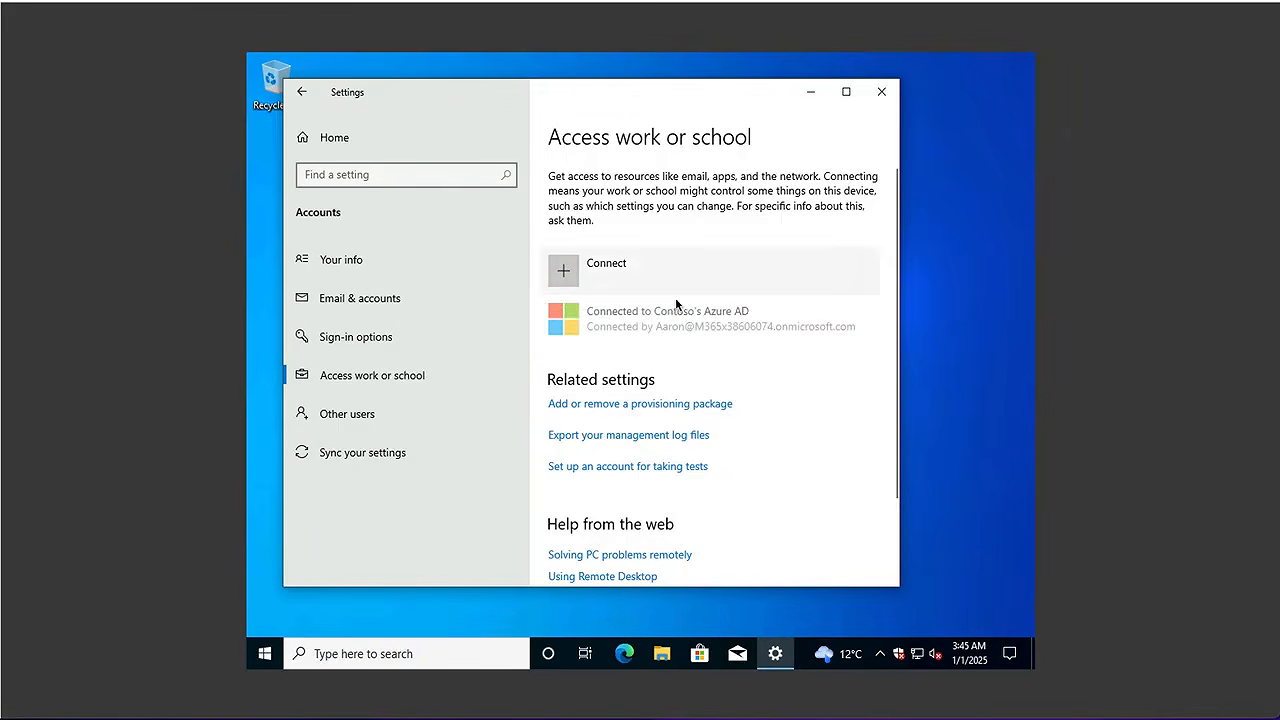
pyautogui.click(694, 316)
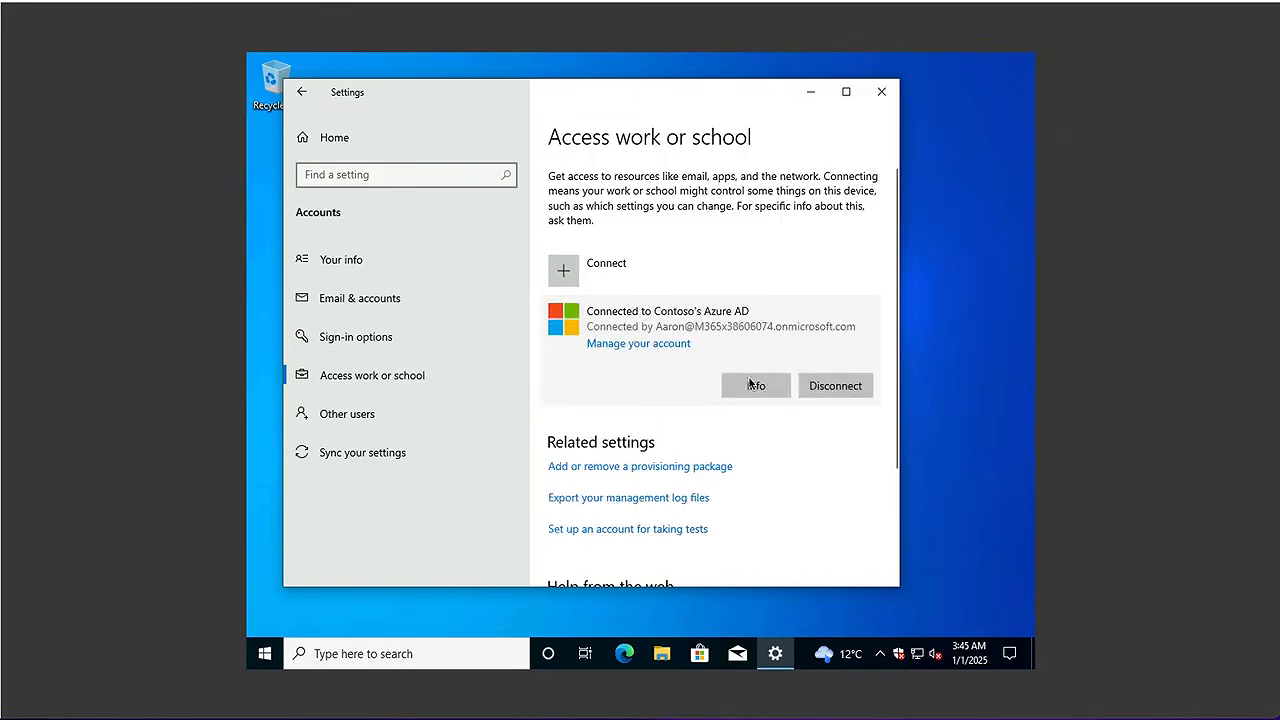
pyautogui.click(758, 387)
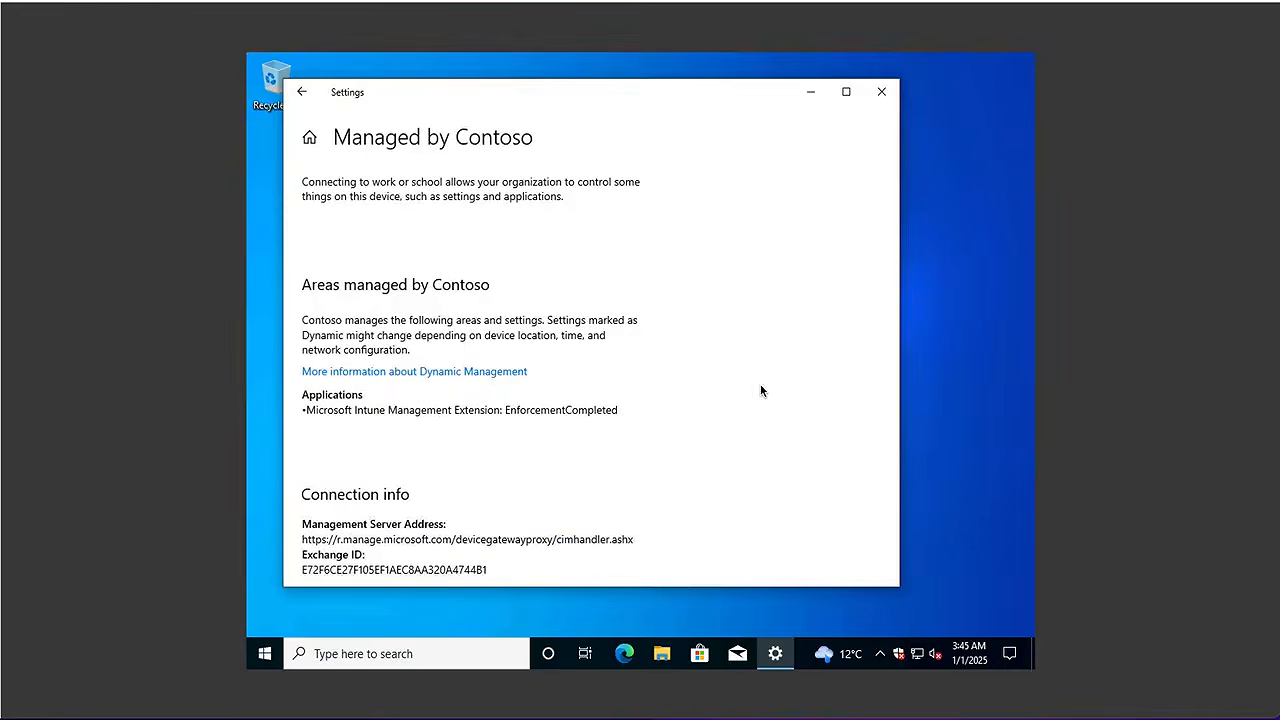
pyautogui.scroll(-2, 761, 391)
pyautogui.scroll(-1, 760, 389)
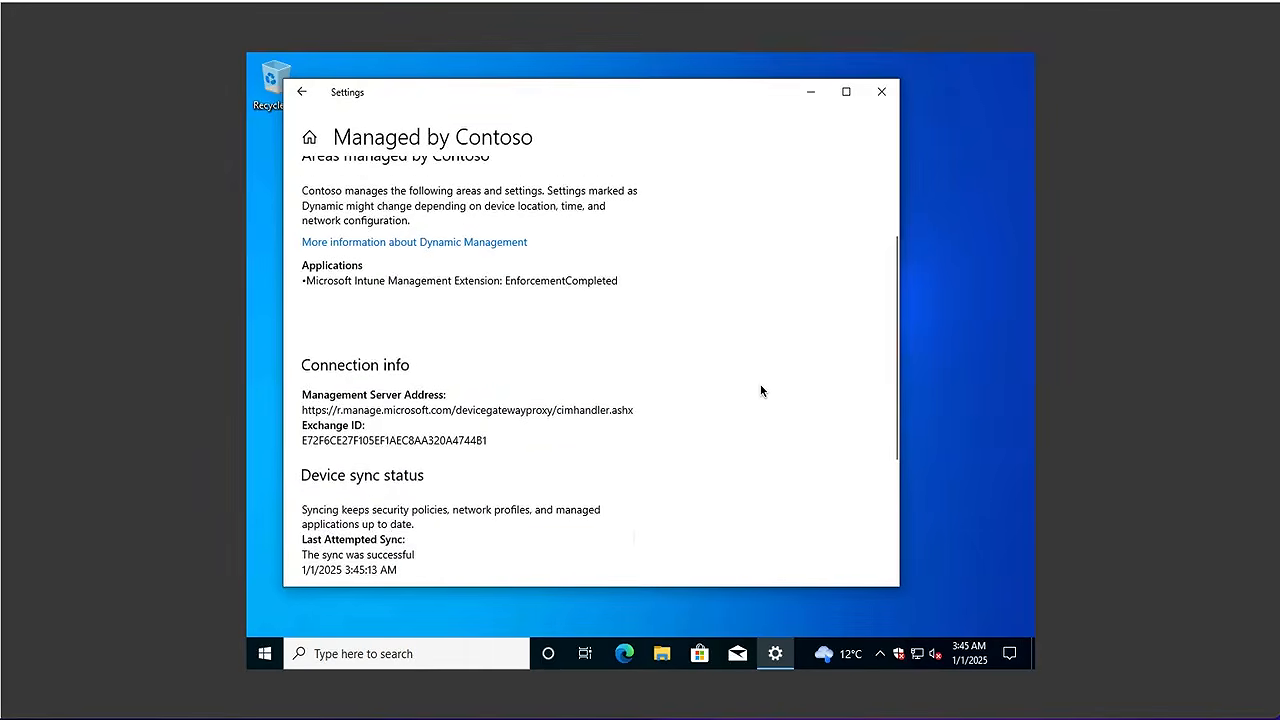
pyautogui.scroll(-3, 760, 389)
pyautogui.click(354, 393)
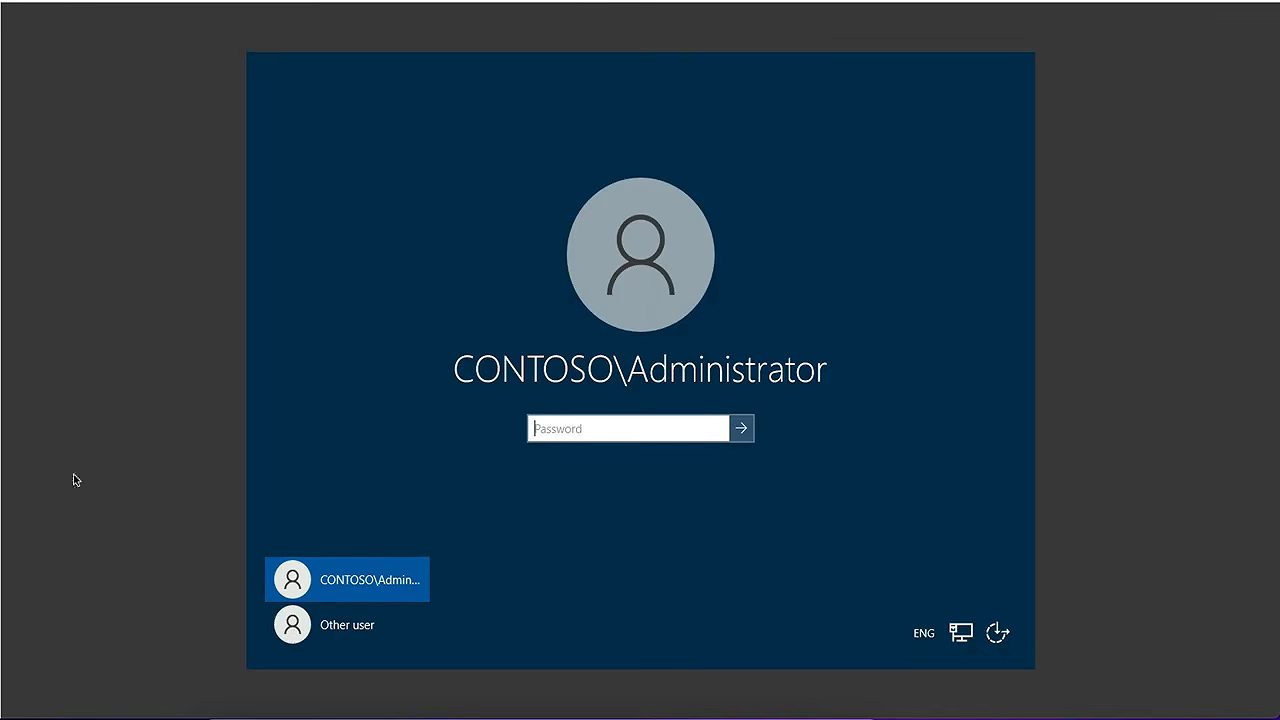
# Sign in to the server with the domain Administrator's password
pyautogui.press('Return')
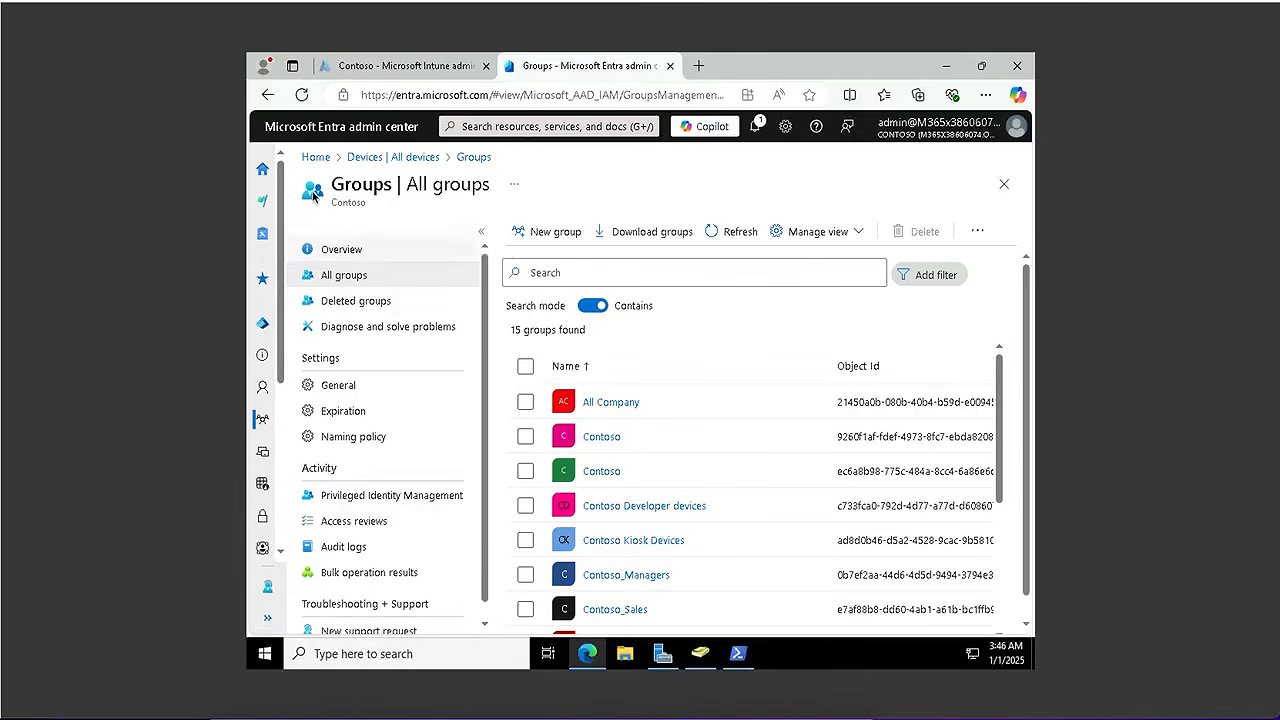
# In Entra's All devices list, confirm DESKTOP-3IGUSC3 is Entra-joined and managed by Microsoft Intune
pyautogui.click(263, 455)
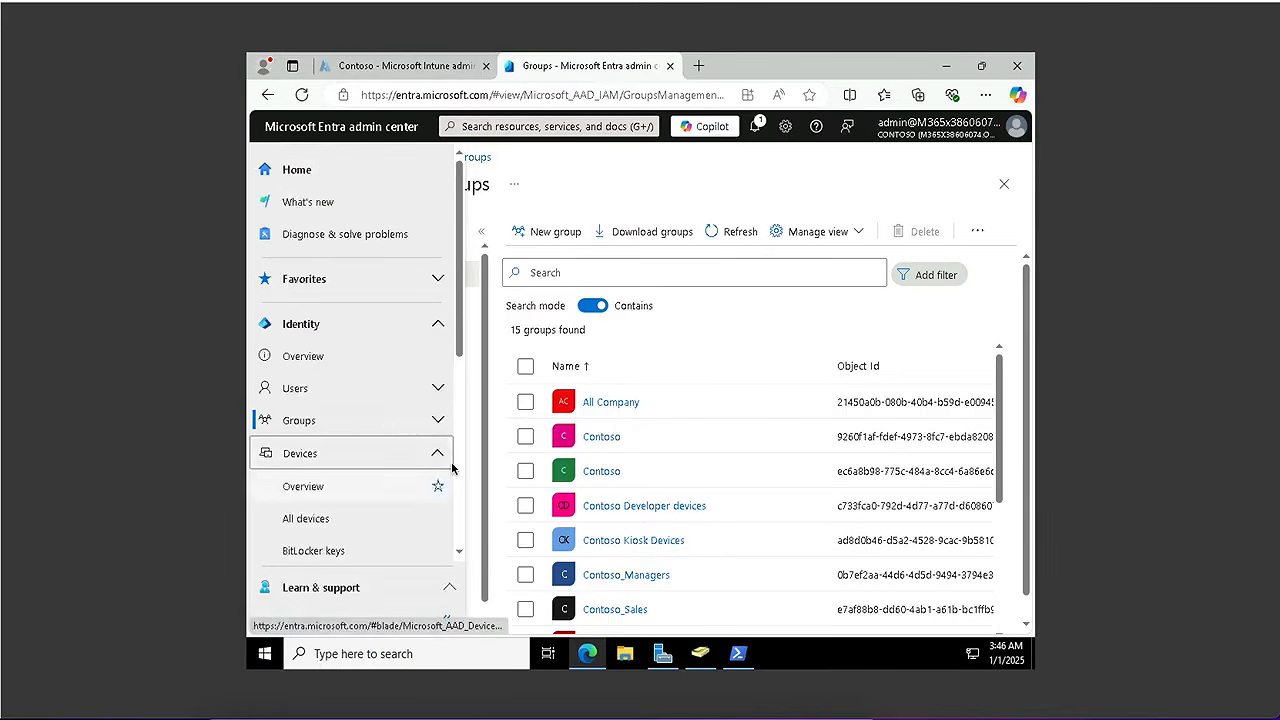
pyautogui.click(305, 518)
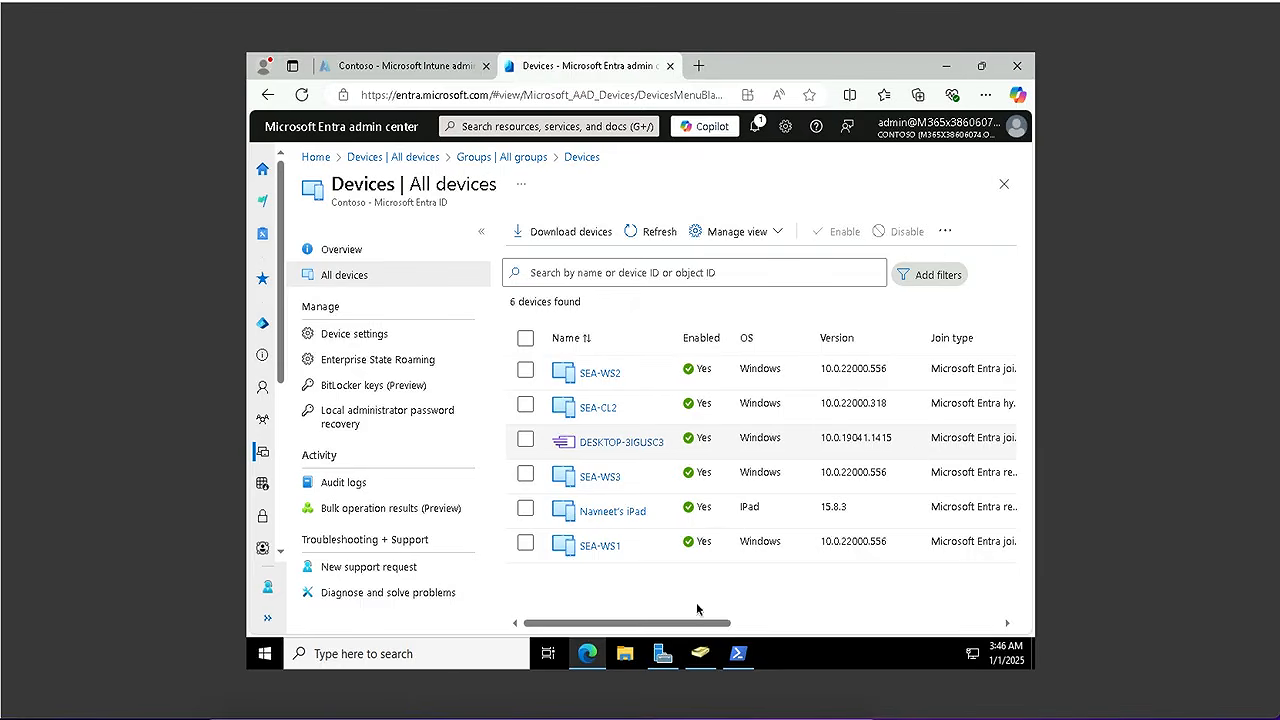
pyautogui.moveTo(634, 627)
pyautogui.mouseDown()
pyautogui.moveTo(679, 630)
pyautogui.moveTo(619, 625)
pyautogui.mouseUp()
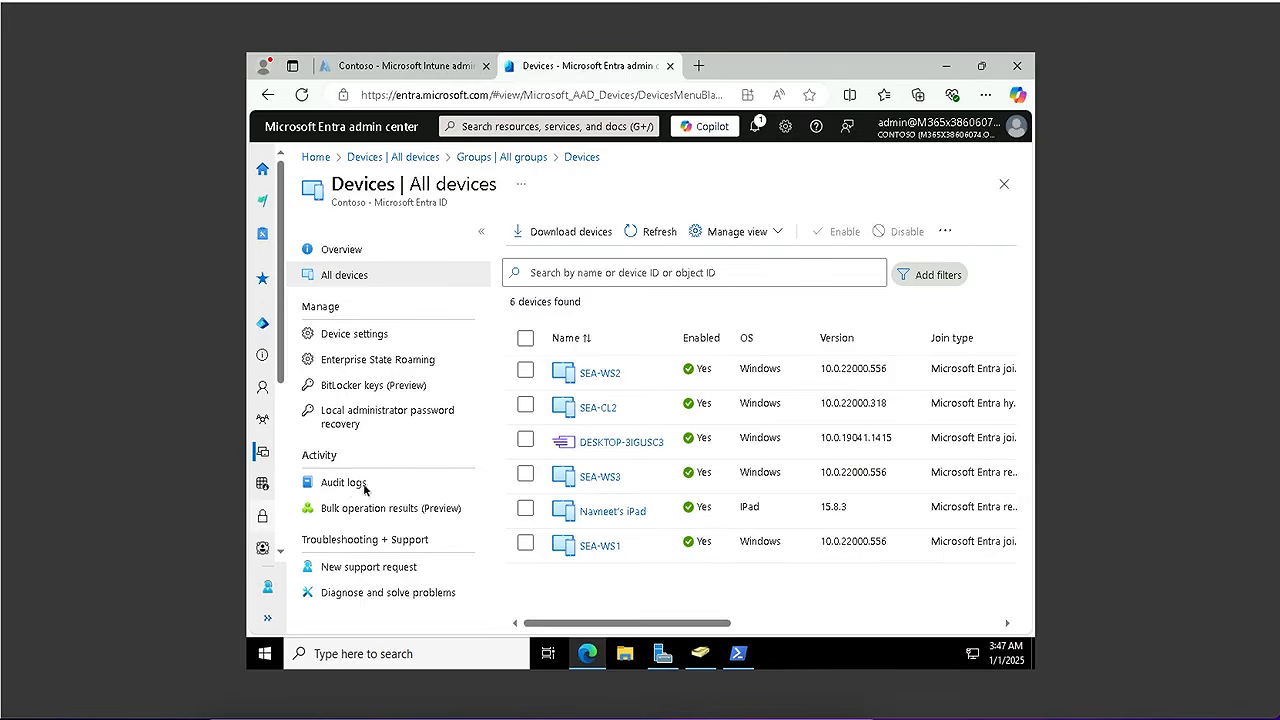
pyautogui.moveTo(640, 626); pyautogui.dragTo(755, 624)
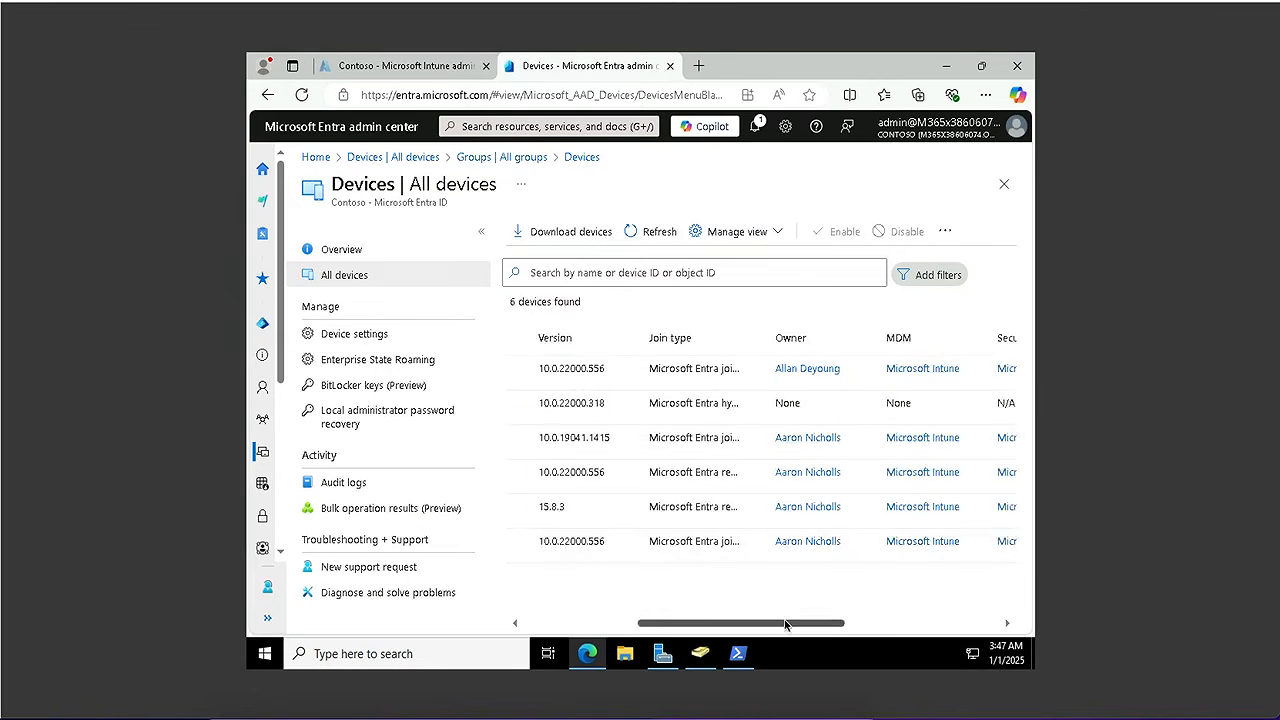
pyautogui.moveTo(786, 622); pyautogui.dragTo(466, 569)
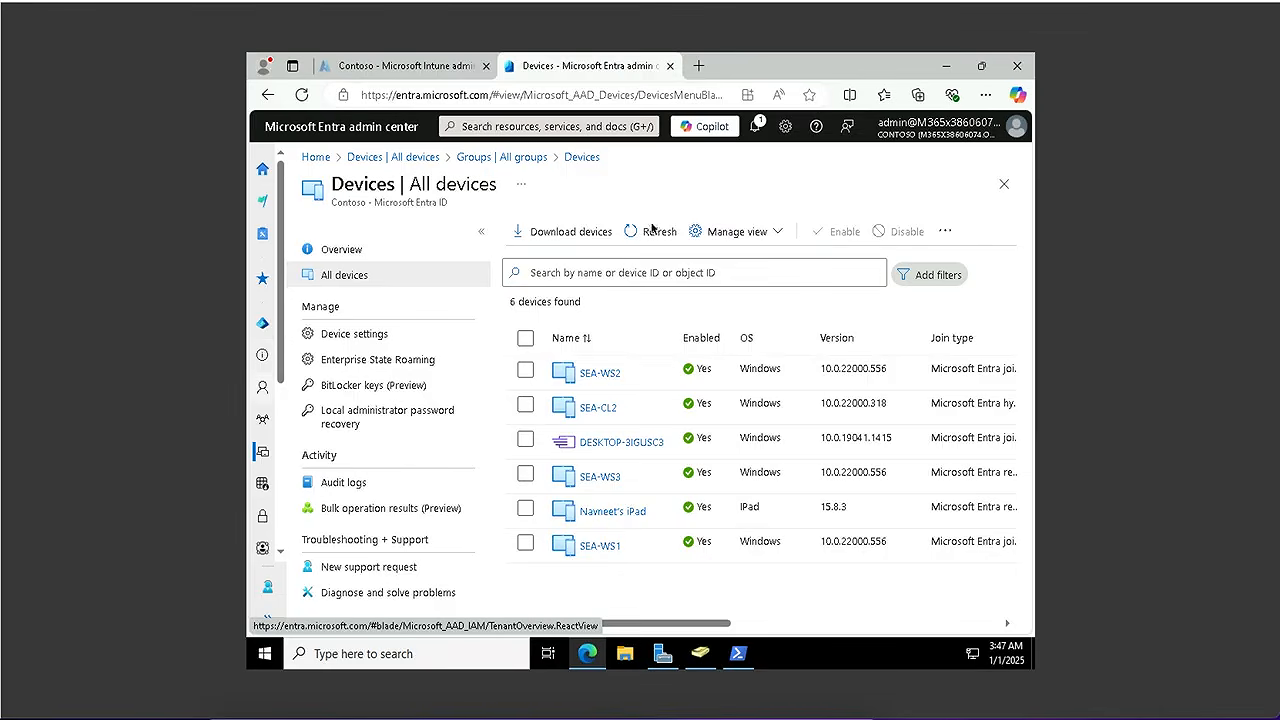
# Return to the All devices list, then switch over to the Intune admin center
pyautogui.click(1004, 186)
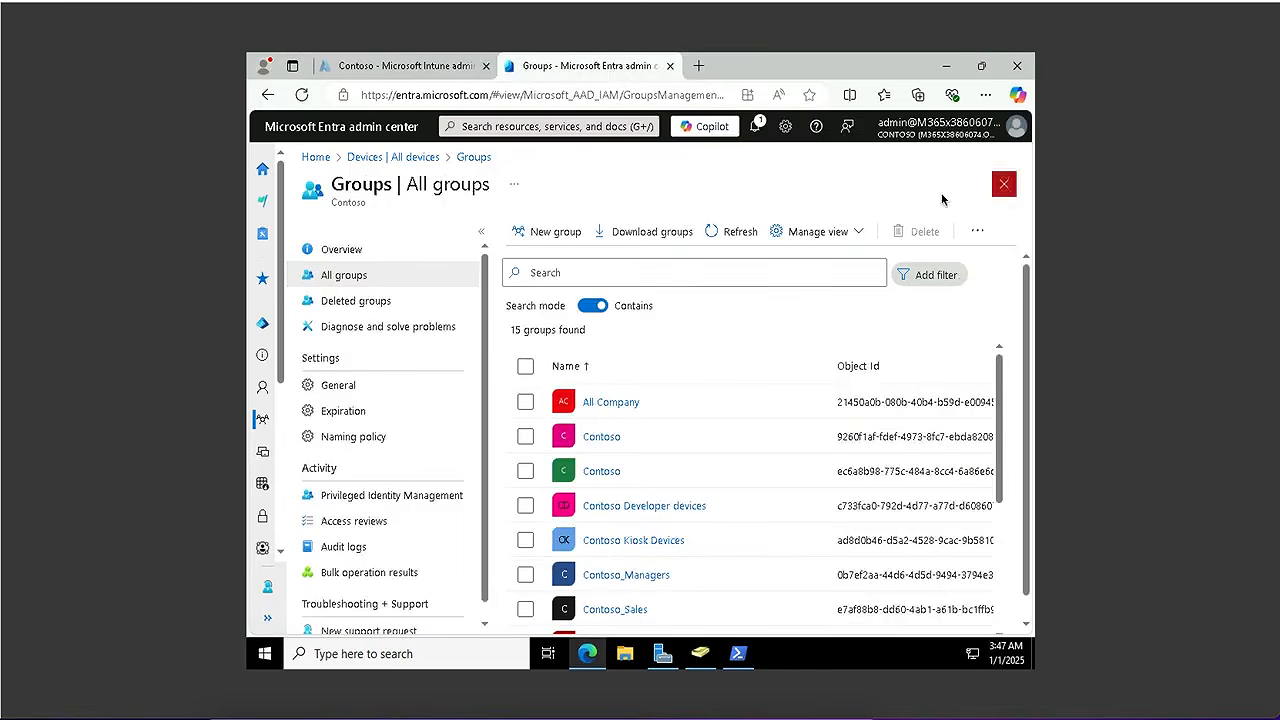
pyautogui.click(410, 158)
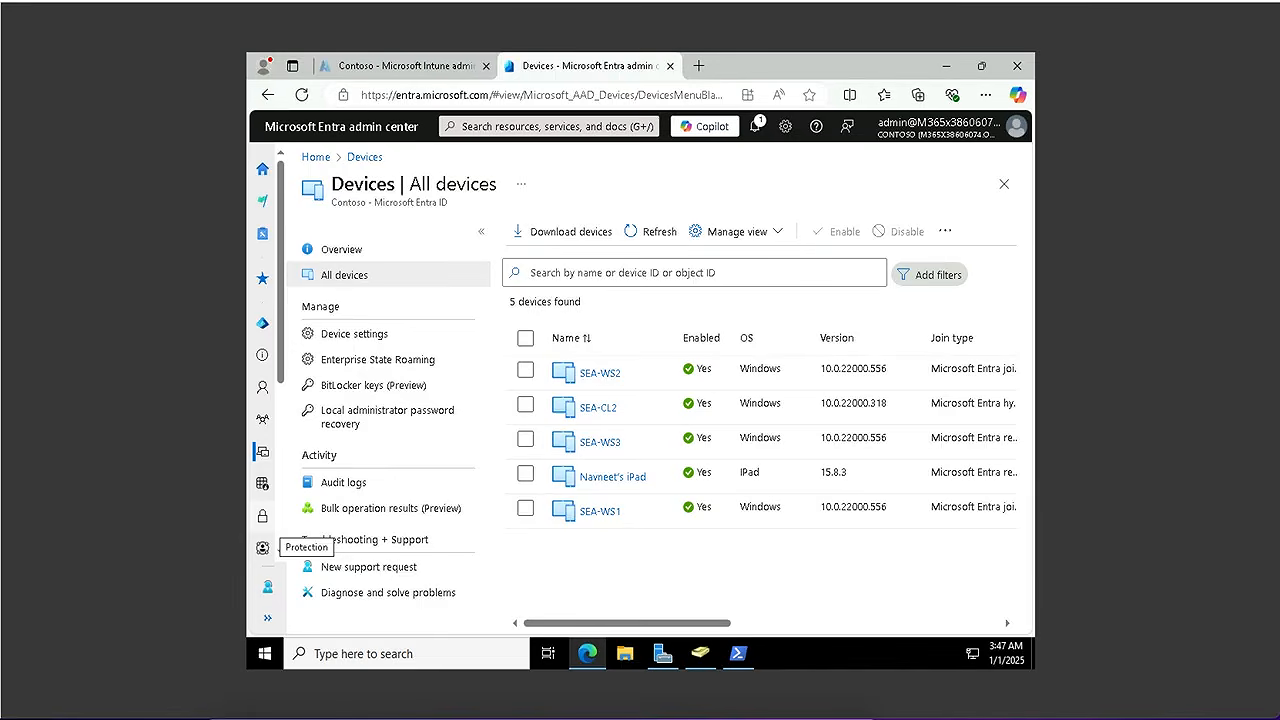
pyautogui.click(381, 70)
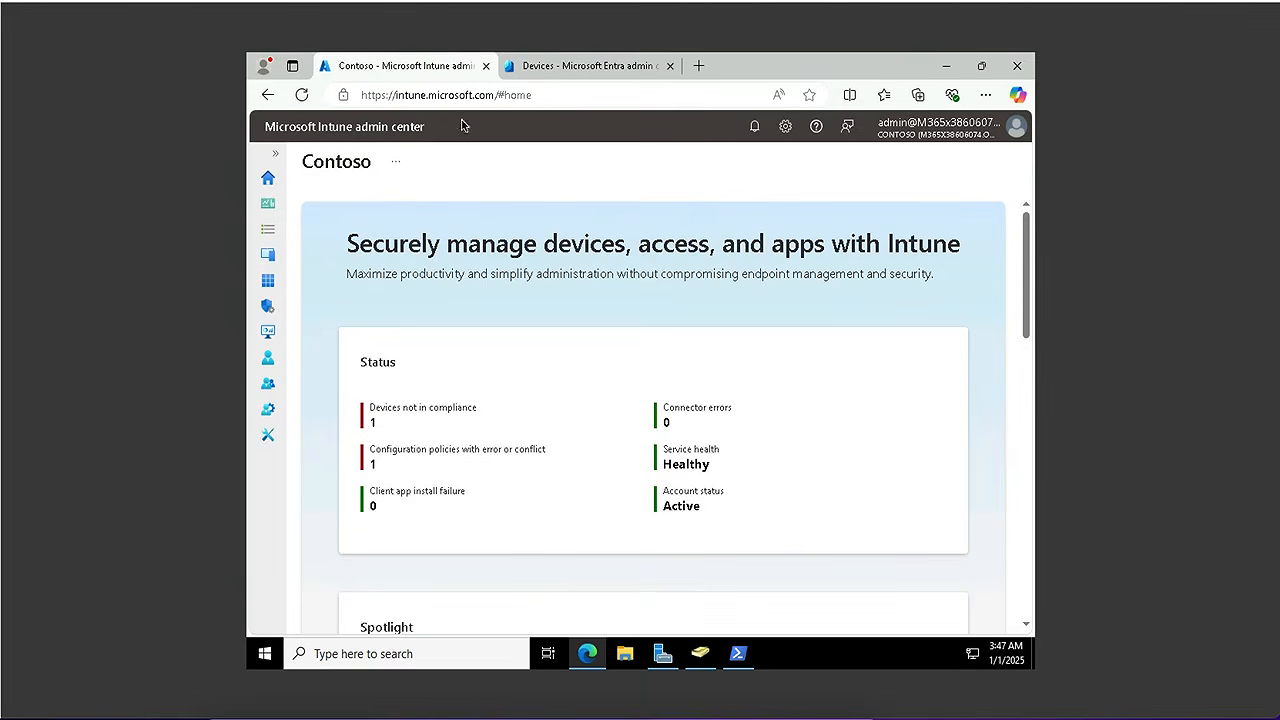
# List Intune's Windows devices, confirm all four are Compliant, and open DESKTOP-3IGUSC3's device page
pyautogui.click(266, 336)
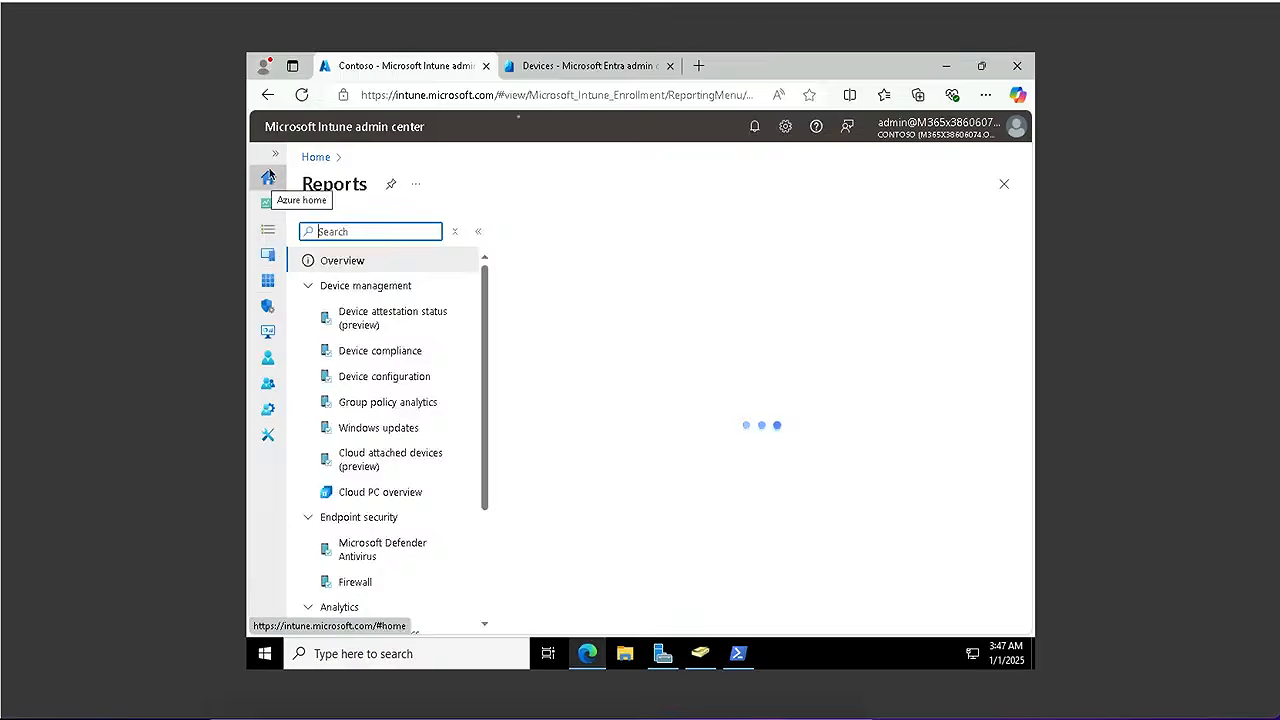
pyautogui.moveTo(346, 200)
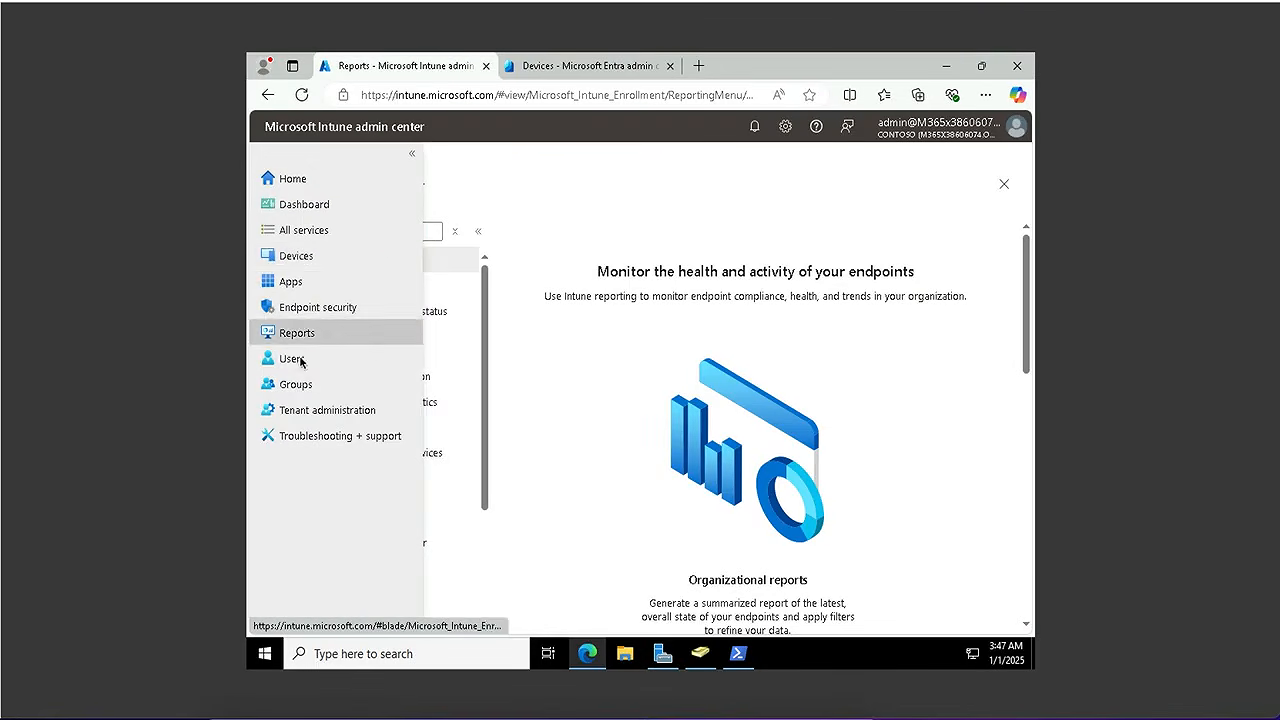
pyautogui.click(300, 257)
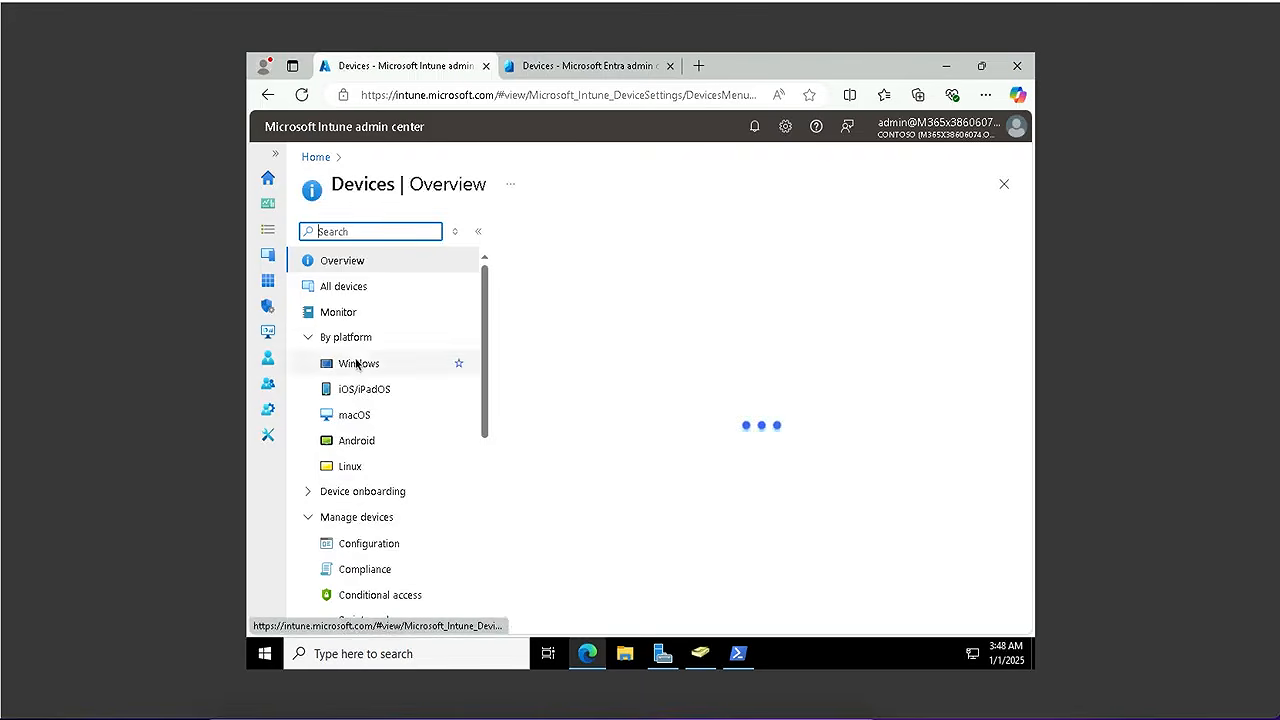
pyautogui.click(376, 368)
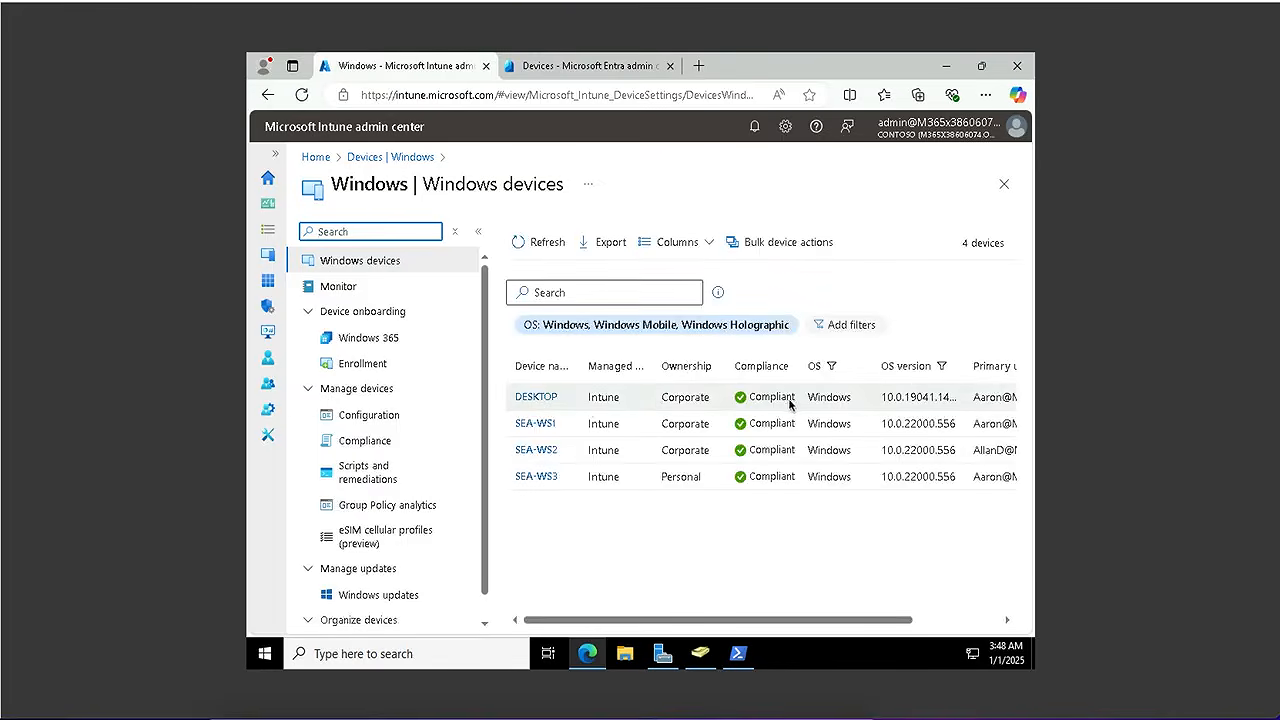
pyautogui.click(532, 398)
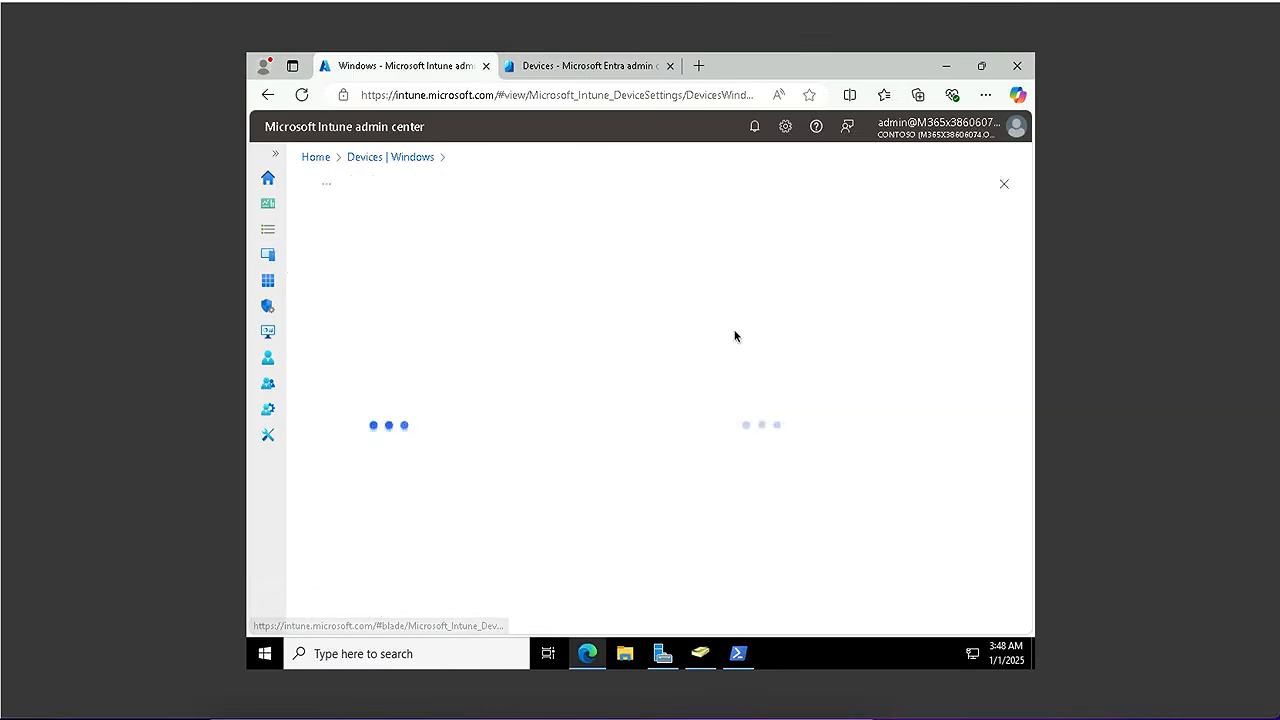